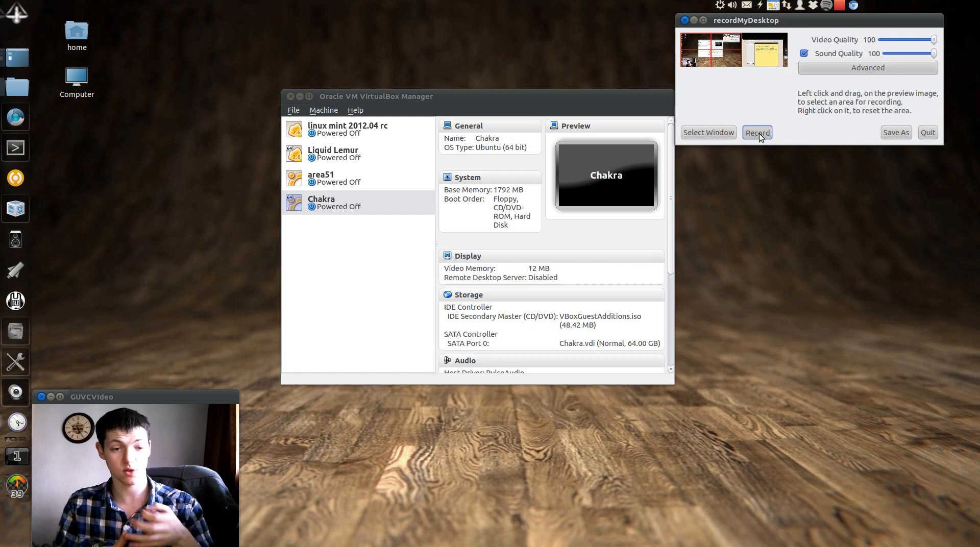
# Start a new virtual machine named Dream Studio with Linux / Ubuntu (64 bit) as its type
pyautogui.click(396, 234)
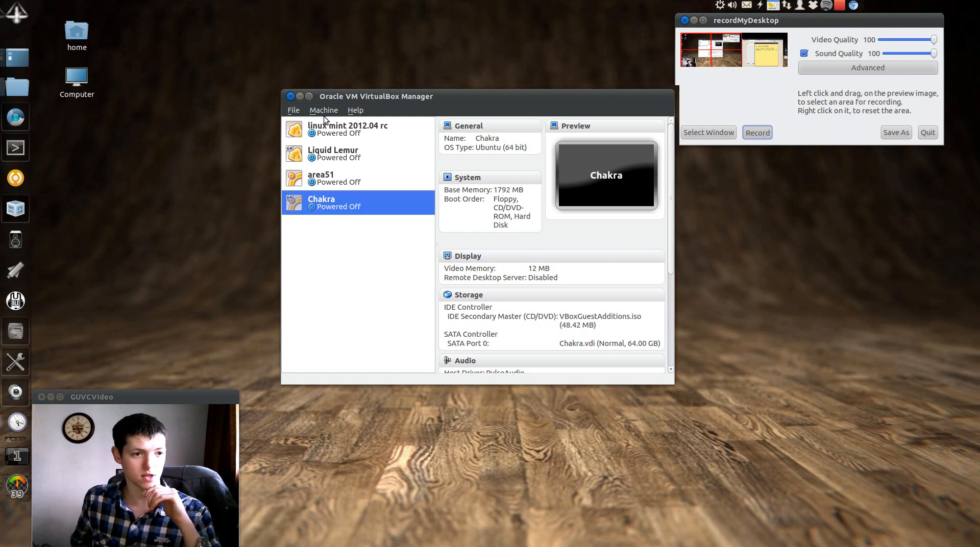
pyautogui.click(296, 111)
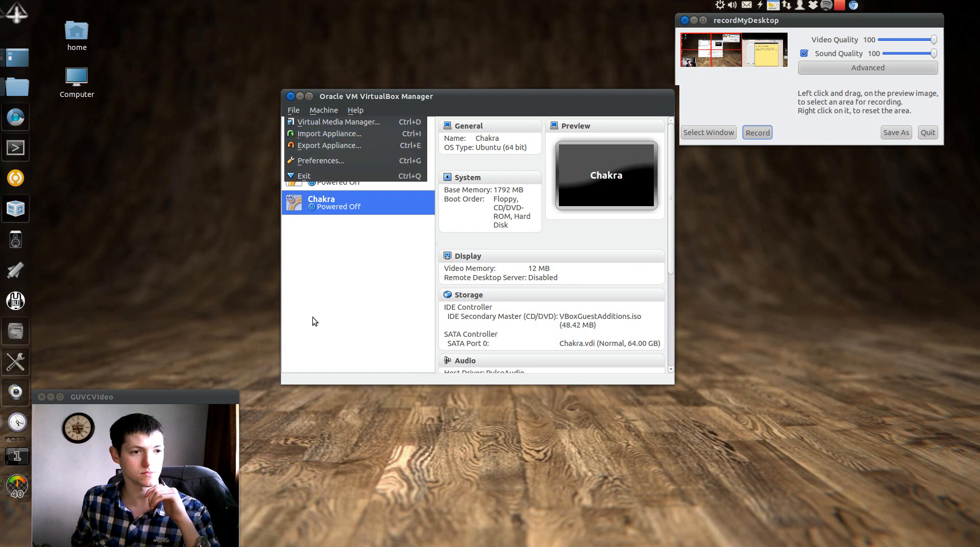
pyautogui.click(293, 109)
pyautogui.click(316, 109)
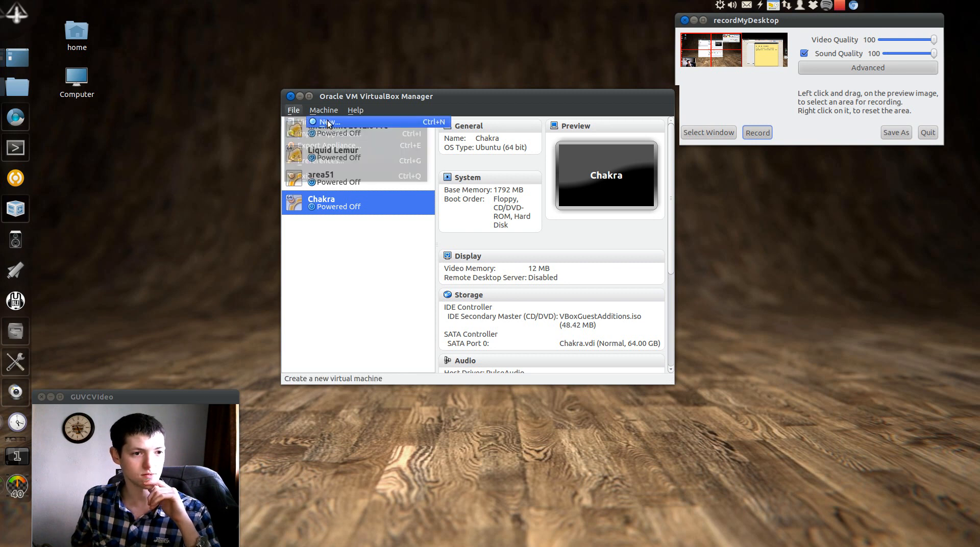
pyautogui.click(327, 122)
pyautogui.click(586, 318)
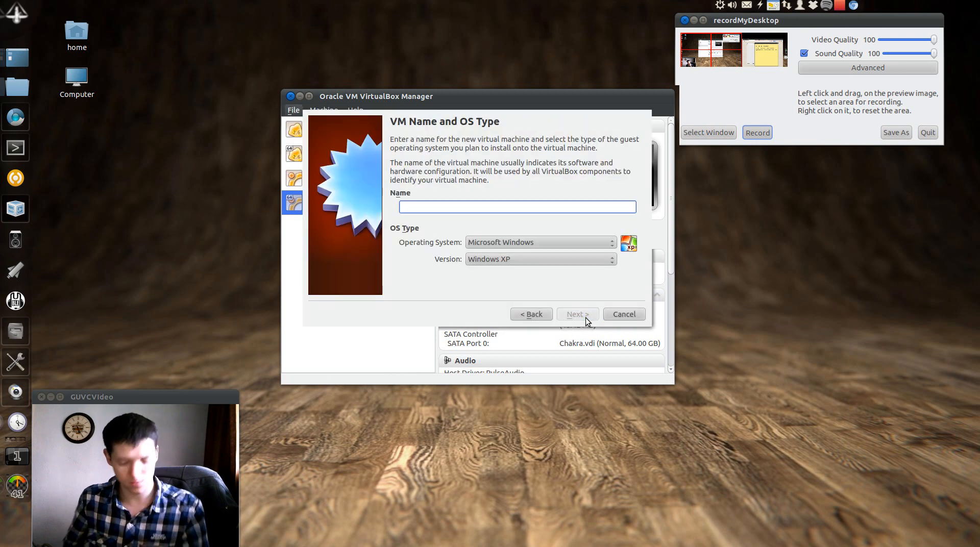
pyautogui.write('Dream Studio')
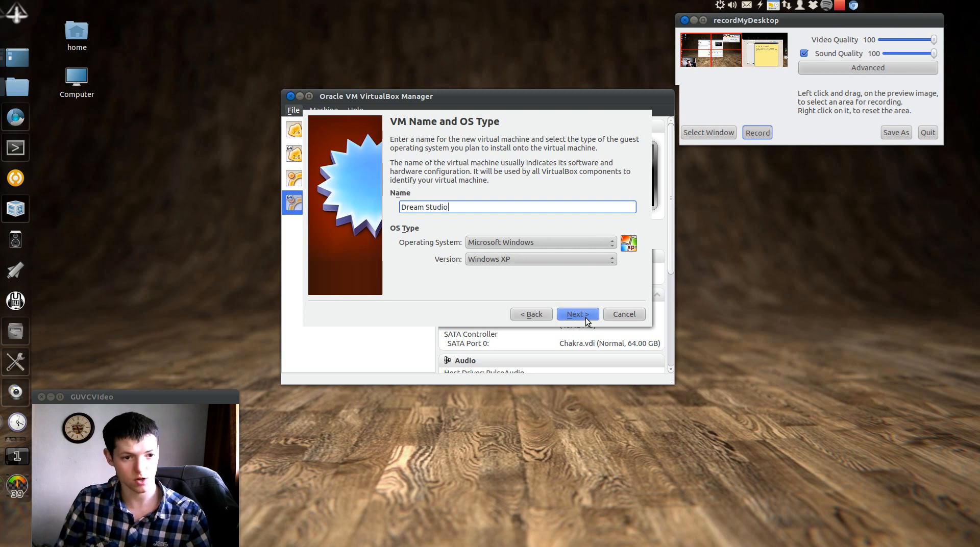
pyautogui.click(570, 242)
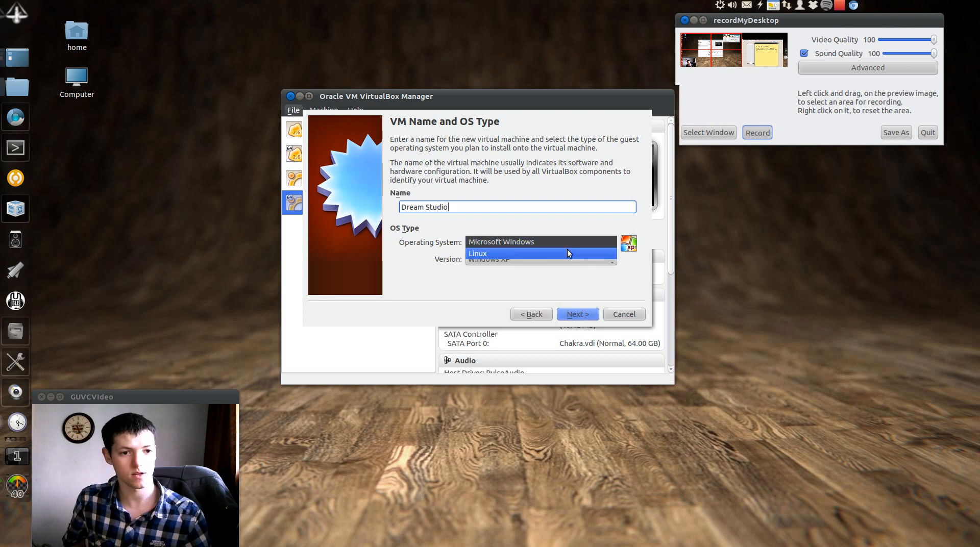
pyautogui.click(571, 278)
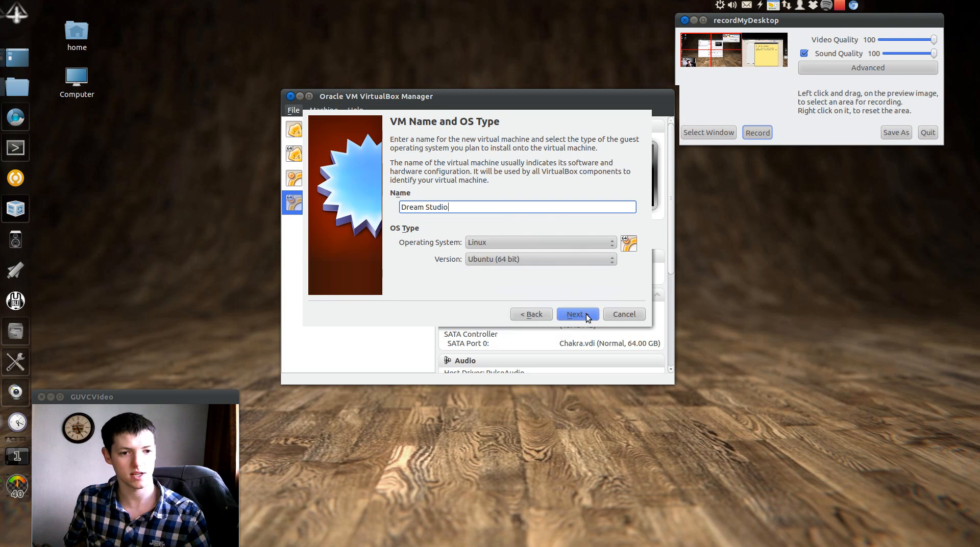
pyautogui.click(582, 314)
# Give it 3039 MB memory and a new dynamically allocated 8 GB VDI disk, then create it
pyautogui.click(578, 188)
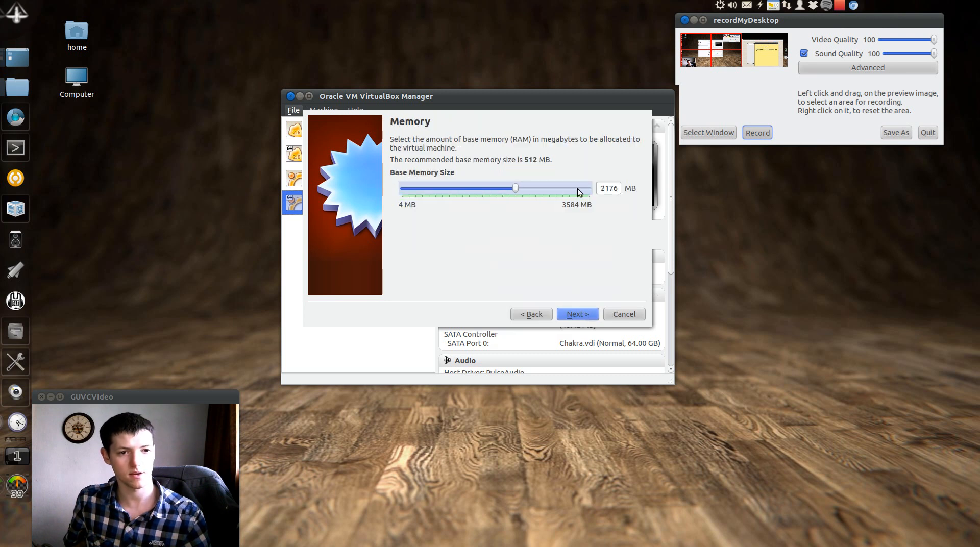
pyautogui.moveTo(578, 190); pyautogui.dragTo(558, 188)
pyautogui.click(584, 318)
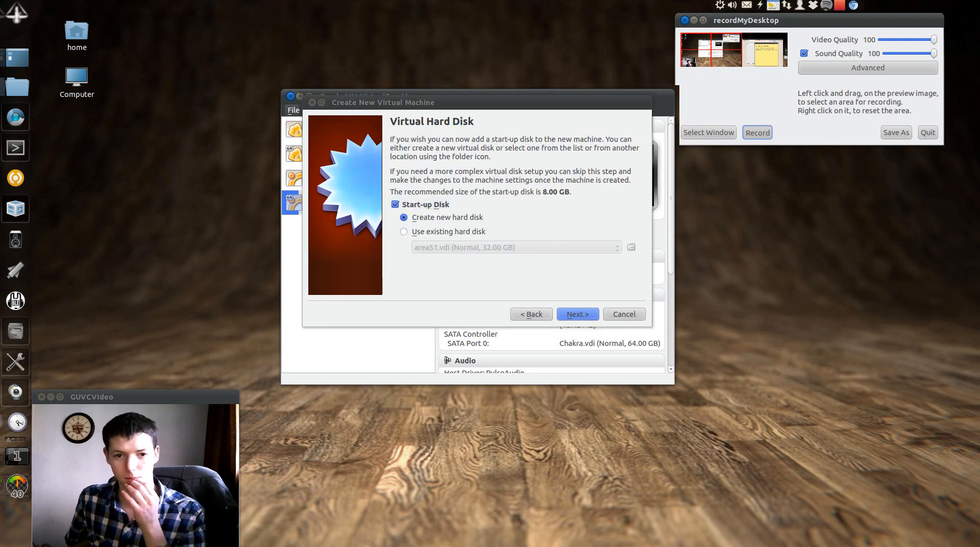
pyautogui.moveTo(852, 179); pyautogui.dragTo(965, 38)
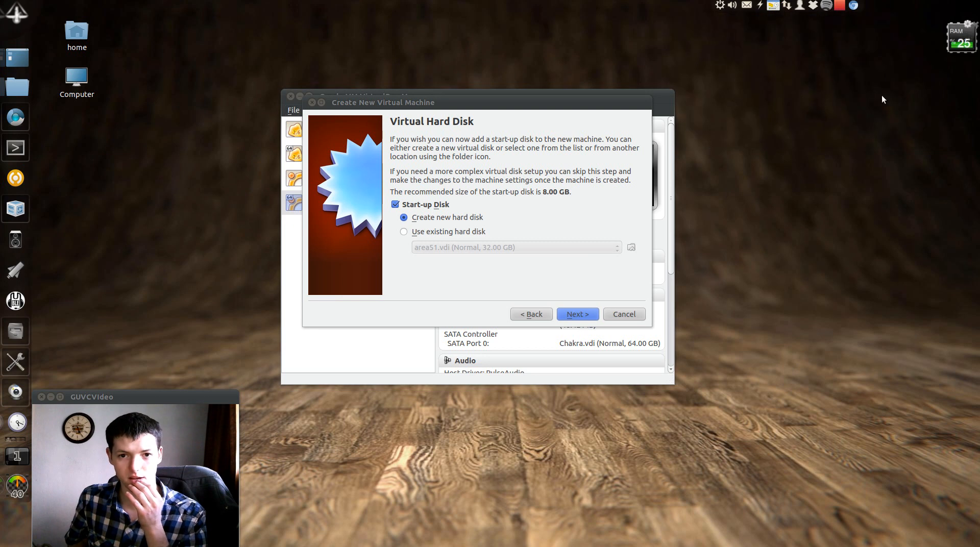
pyautogui.click(587, 314)
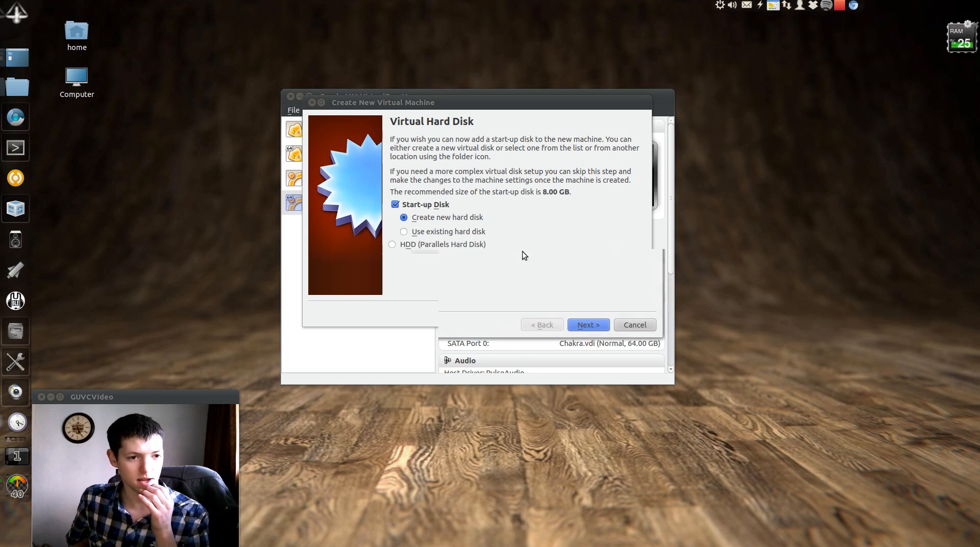
pyautogui.click(576, 327)
pyautogui.click(577, 328)
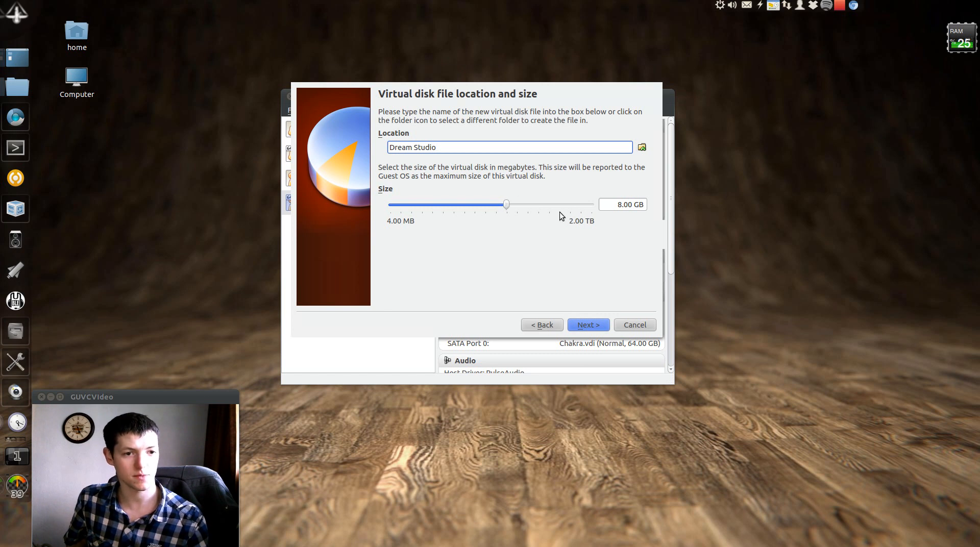
pyautogui.click(581, 327)
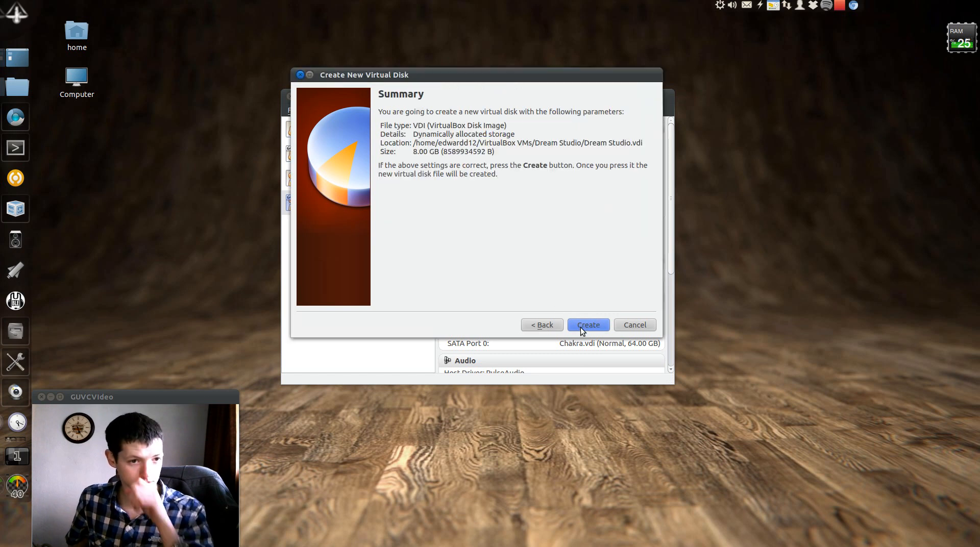
pyautogui.click(581, 326)
pyautogui.click(584, 315)
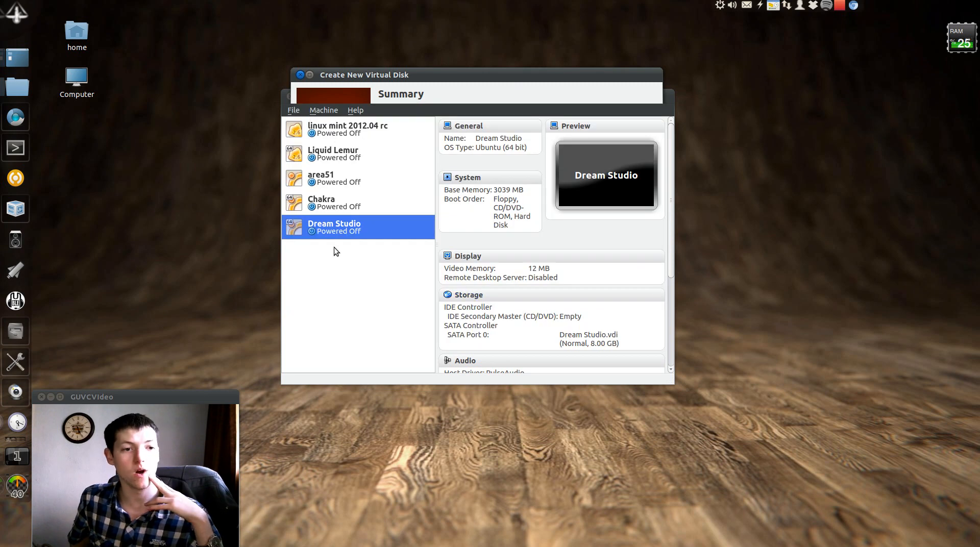
# Start the Dream Studio machine, booting from the dreamstudio_11.10.iso disc image
pyautogui.rightClick(350, 208)
pyautogui.press('Escape')
pyautogui.click(309, 225)
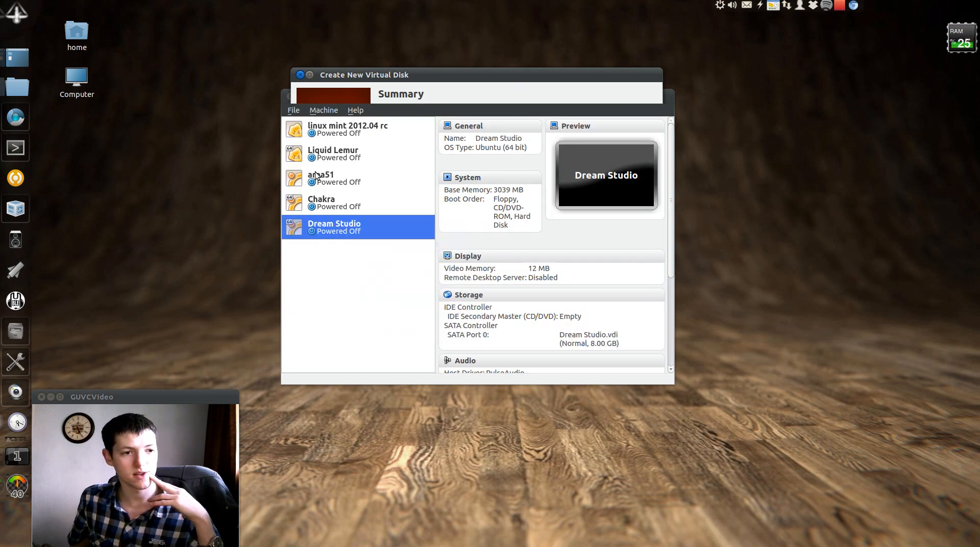
pyautogui.rightClick(336, 228)
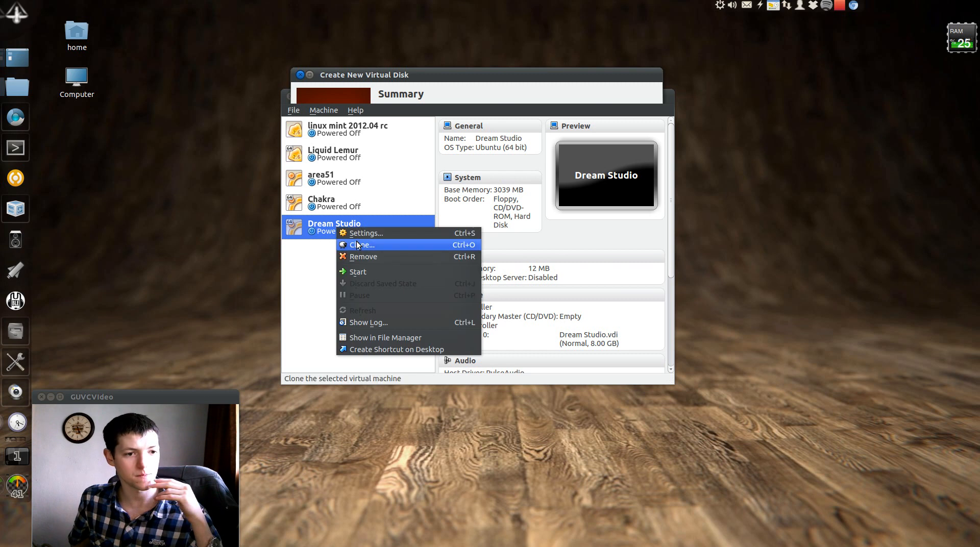
pyautogui.click(366, 271)
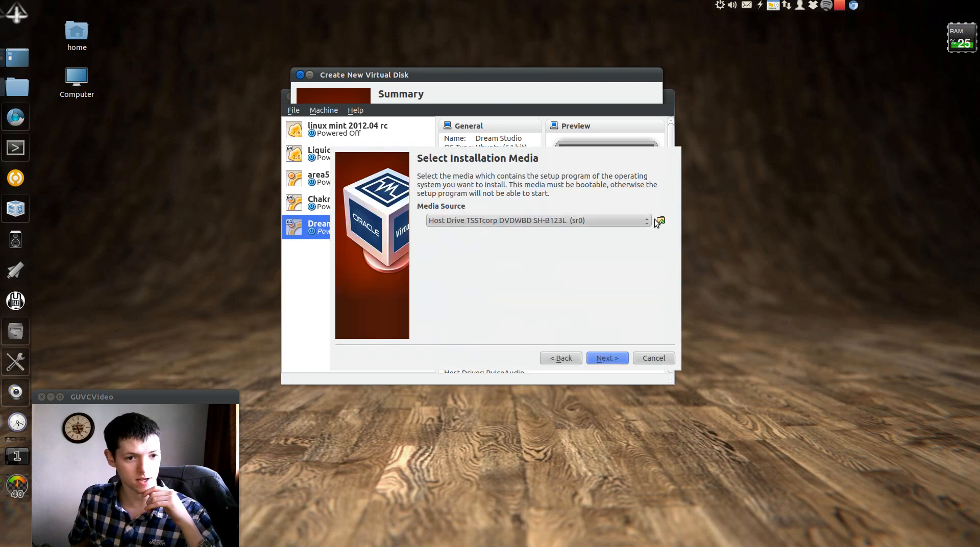
pyautogui.doubleClick(396, 152)
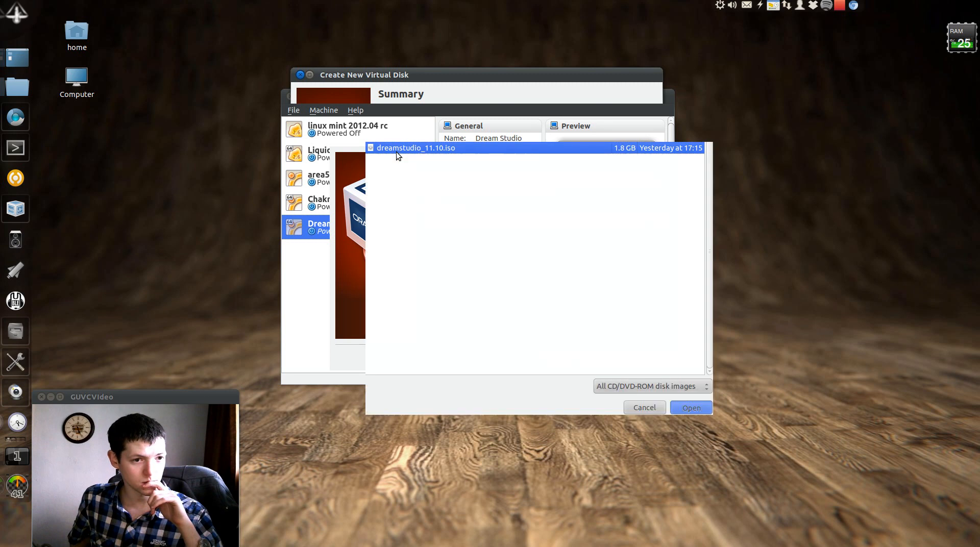
pyautogui.click(616, 356)
pyautogui.click(615, 356)
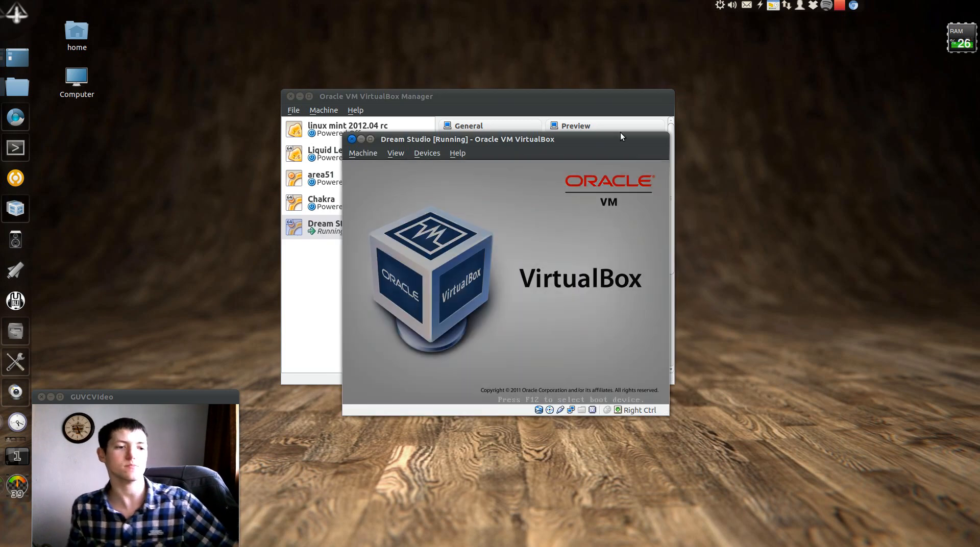
# Move the Dream Studio VM window up and left and enlarge it
pyautogui.moveTo(568, 137); pyautogui.dragTo(488, 43)
pyautogui.moveTo(586, 317); pyautogui.dragTo(797, 502)
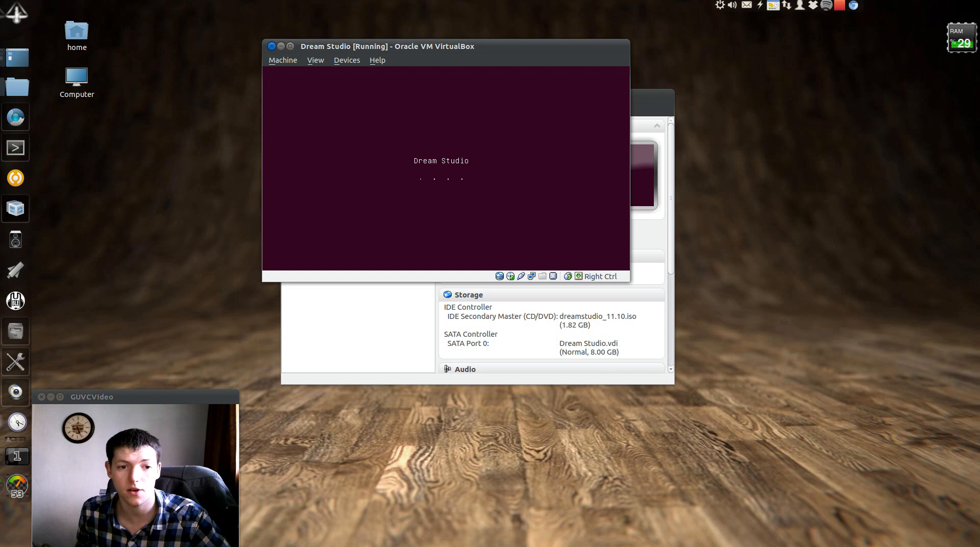
pyautogui.moveTo(622, 280); pyautogui.dragTo(843, 498)
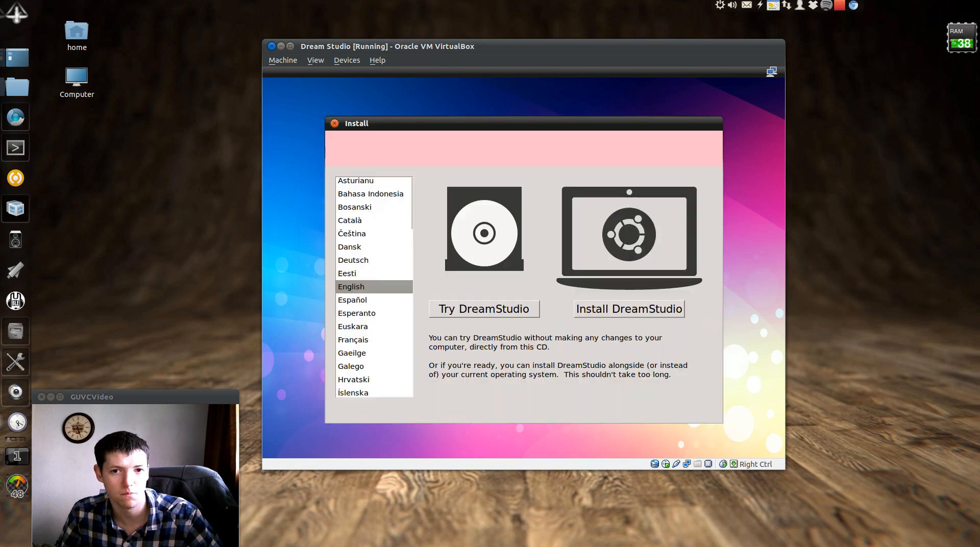
# Try DreamStudio live, close the JACK Audio Connection Kit window, and open the Dash
pyautogui.click(503, 314)
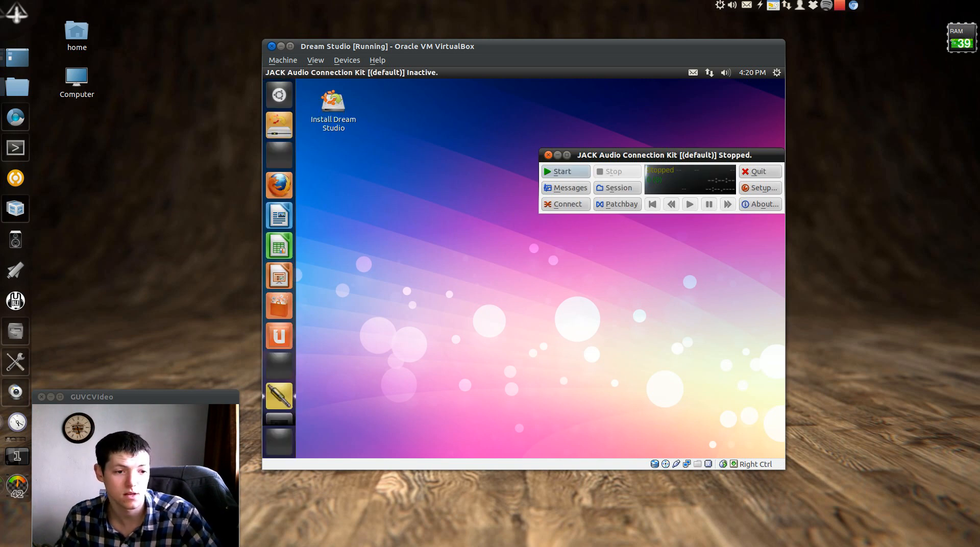
pyautogui.click(547, 155)
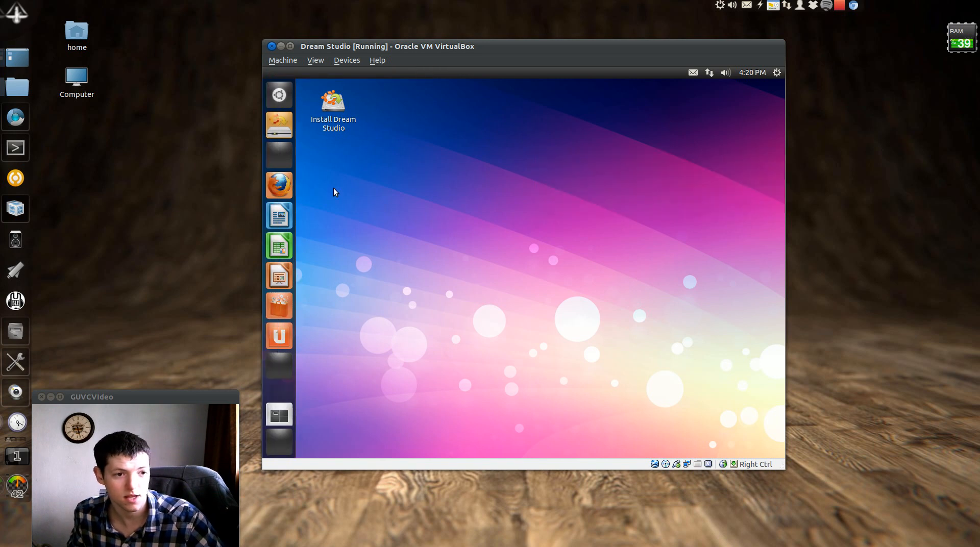
pyautogui.click(279, 161)
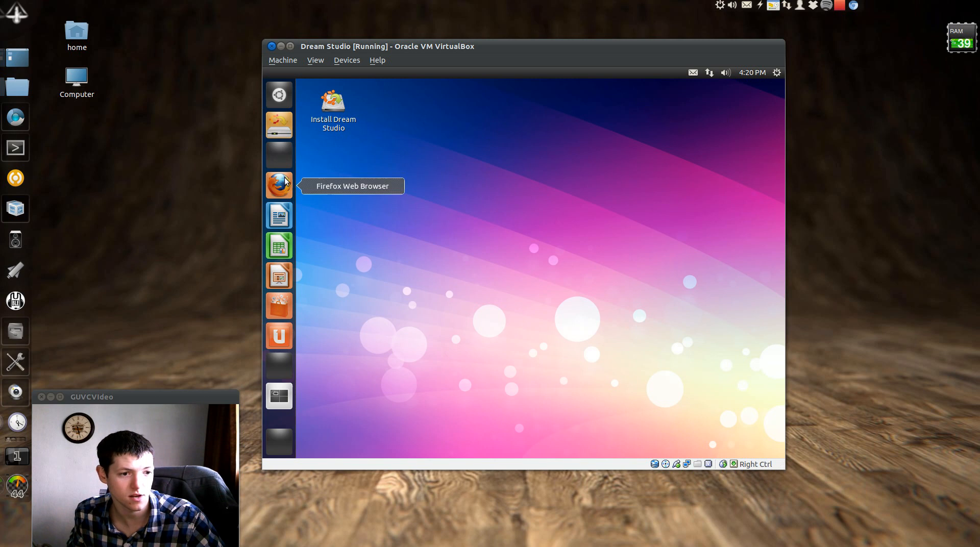
pyautogui.click(279, 95)
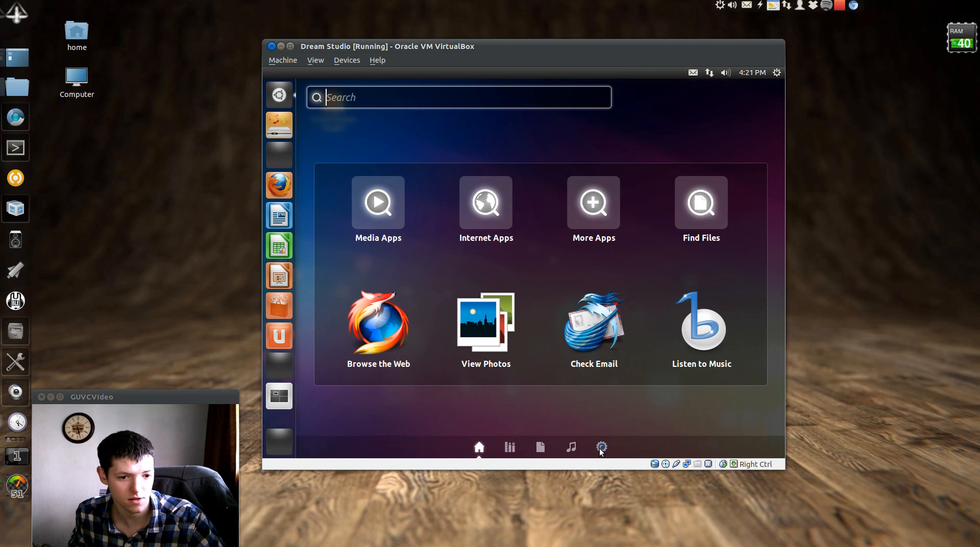
# Browse the full Applications lens grid and launch Cinelerra
pyautogui.click(601, 450)
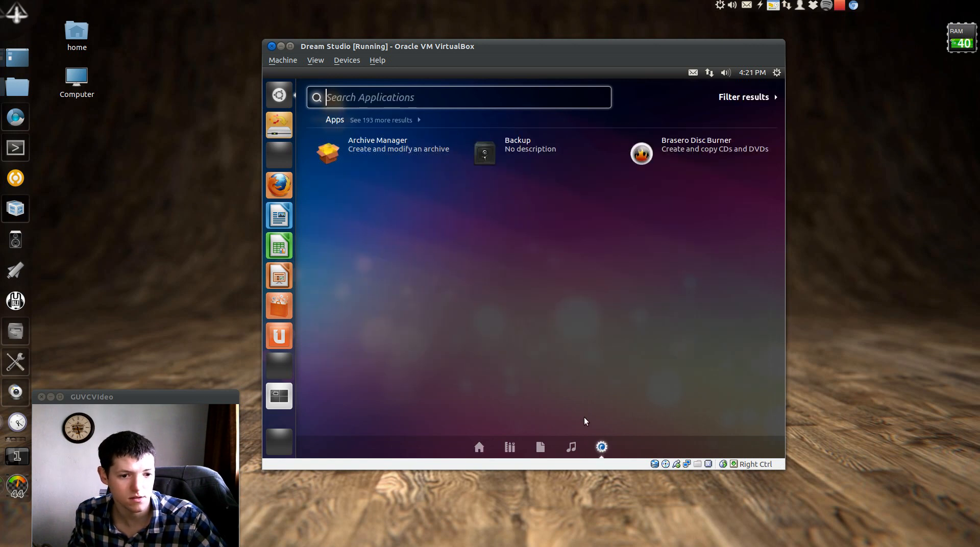
pyautogui.click(381, 120)
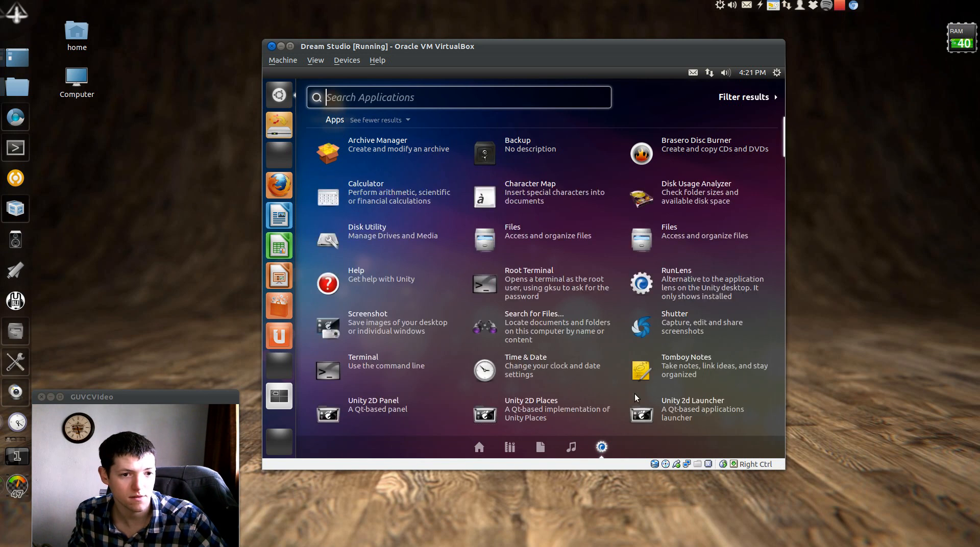
pyautogui.click(510, 447)
pyautogui.click(403, 120)
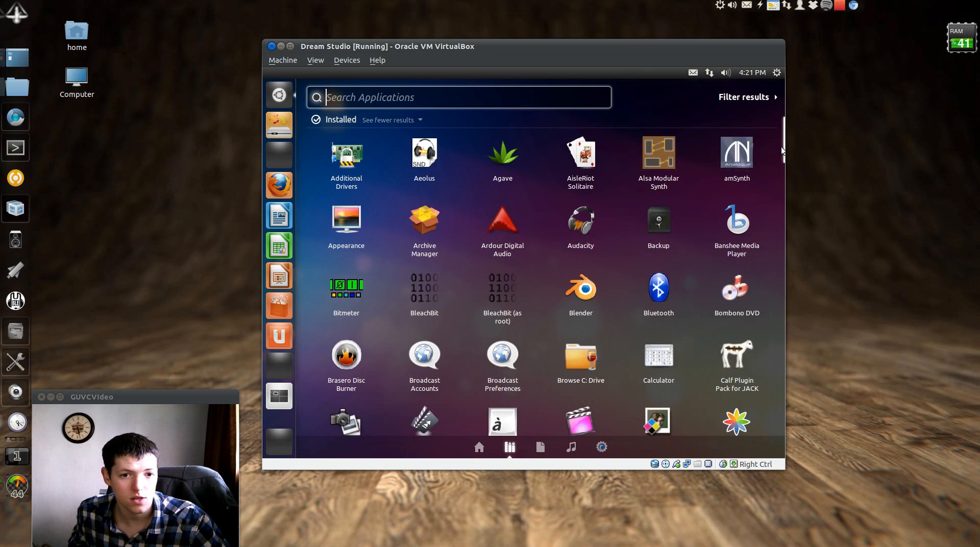
pyautogui.moveTo(785, 144); pyautogui.dragTo(785, 144)
pyautogui.scroll(-4, 781, 144)
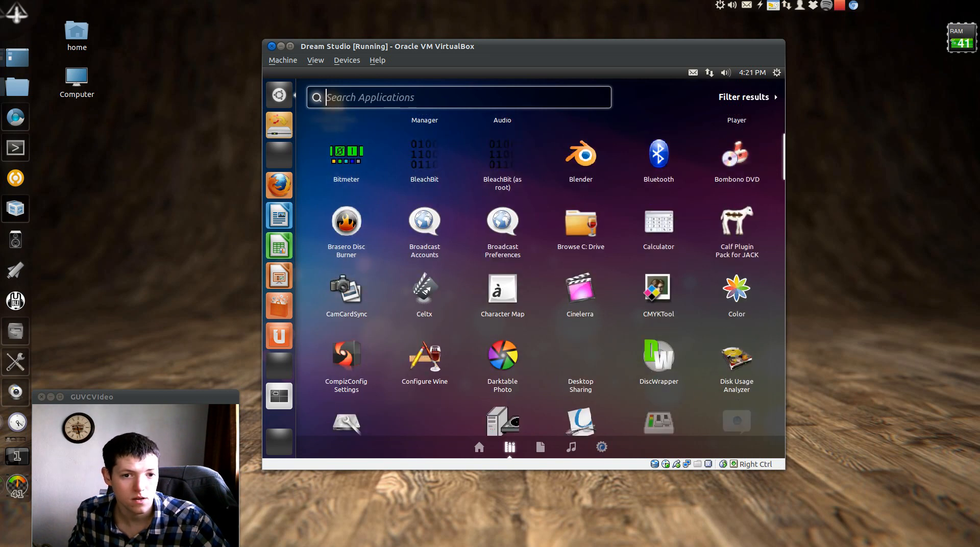
pyautogui.scroll(4, 784, 144)
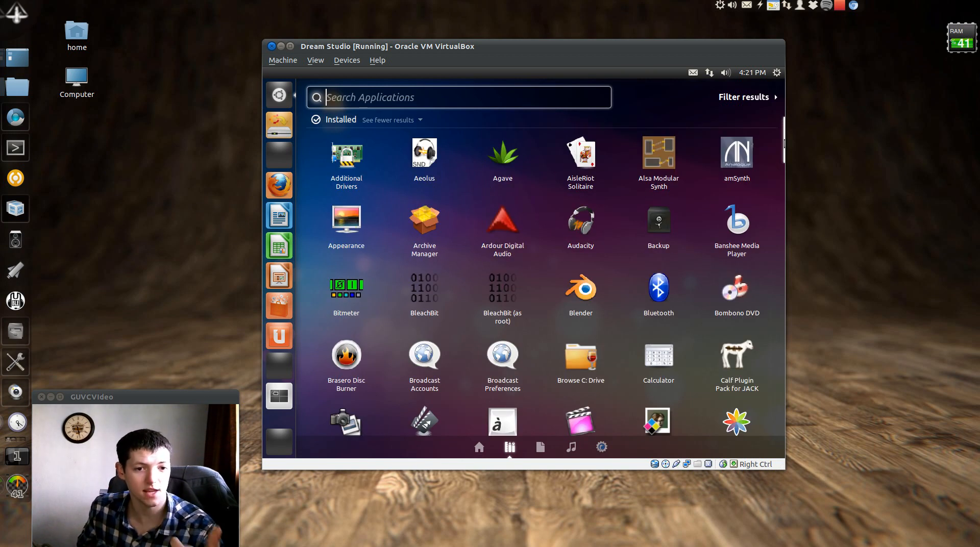
pyautogui.moveTo(784, 147); pyautogui.dragTo(784, 170)
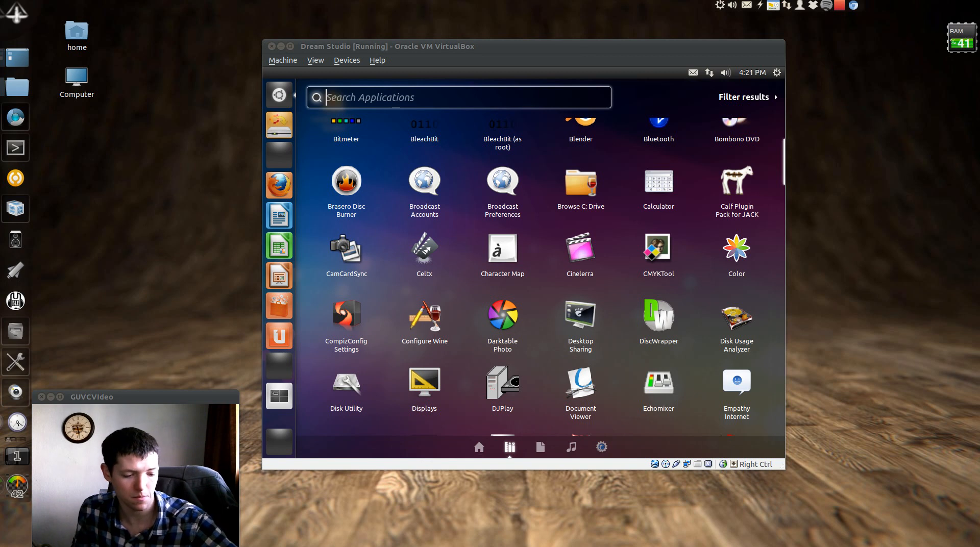
pyautogui.click(580, 249)
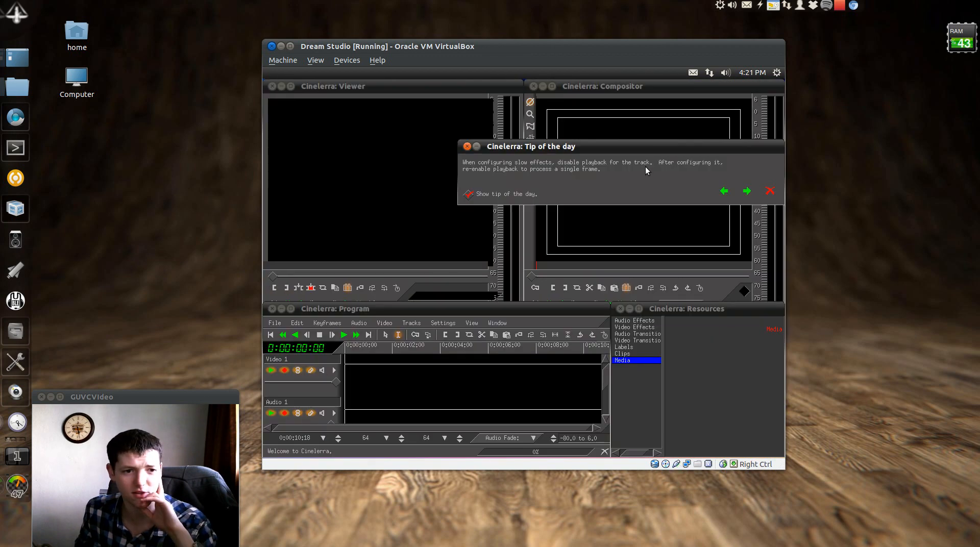
# Dismiss the tip of the day and view the BurningTV effect under Video Effects
pyautogui.click(770, 191)
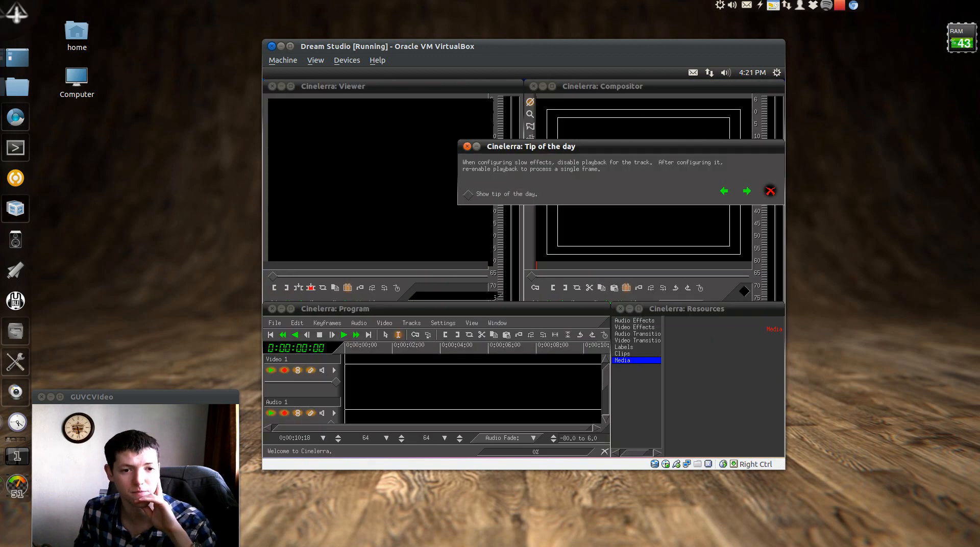
pyautogui.click(384, 408)
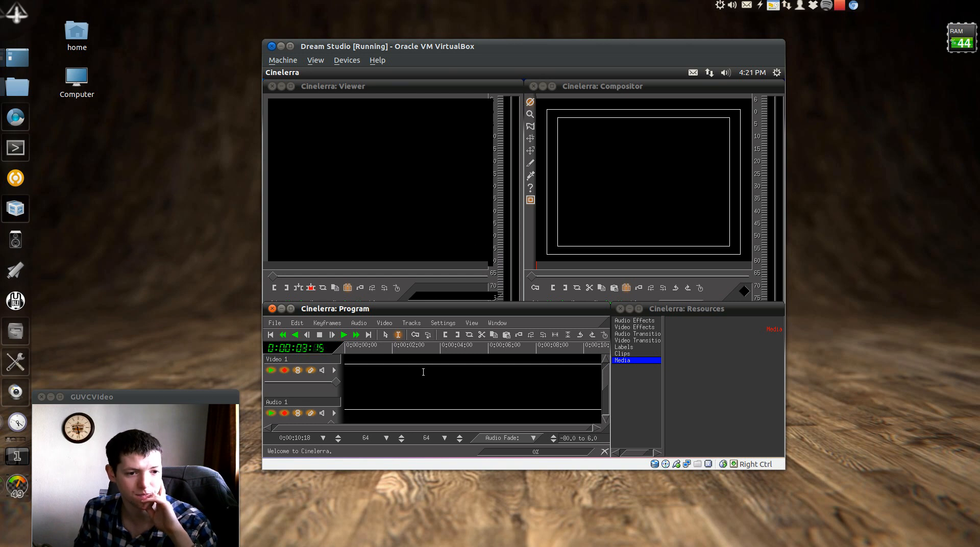
pyautogui.click(629, 329)
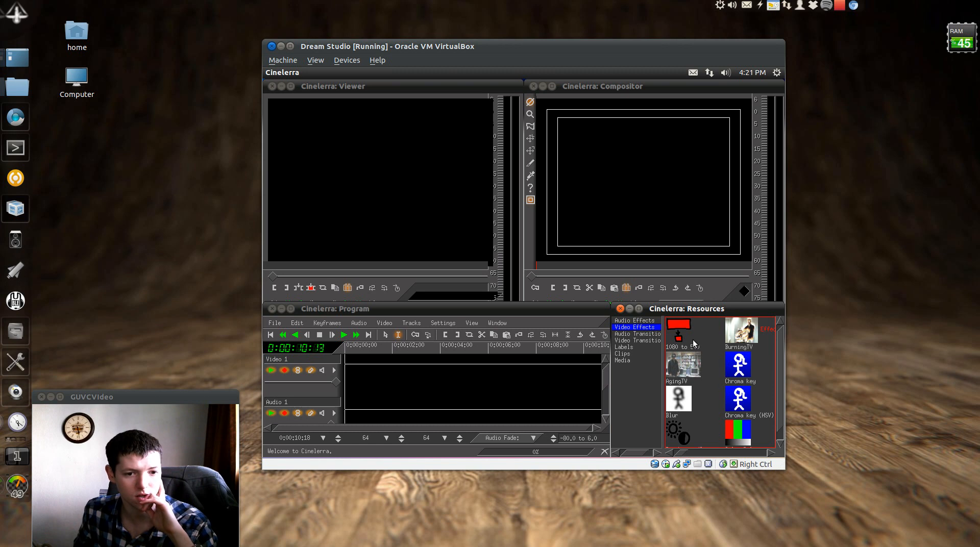
pyautogui.click(740, 346)
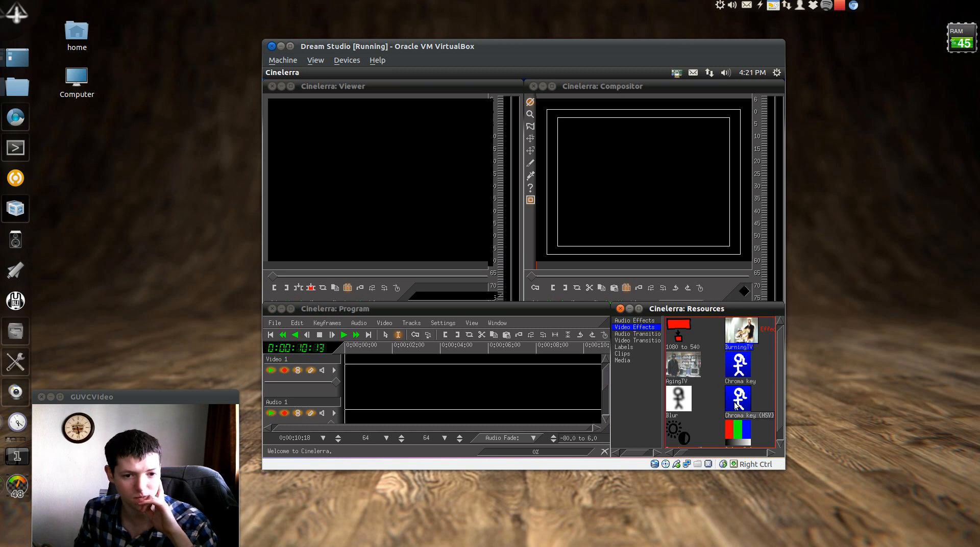
# Close the Cinelerra viewer, compositor and remaining windows, then open the Dash
pyautogui.click(273, 87)
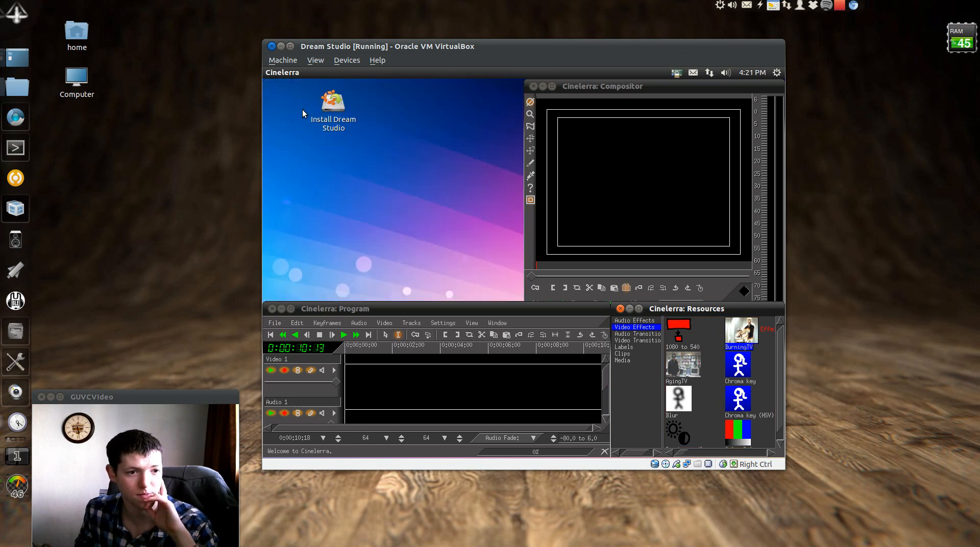
pyautogui.click(532, 87)
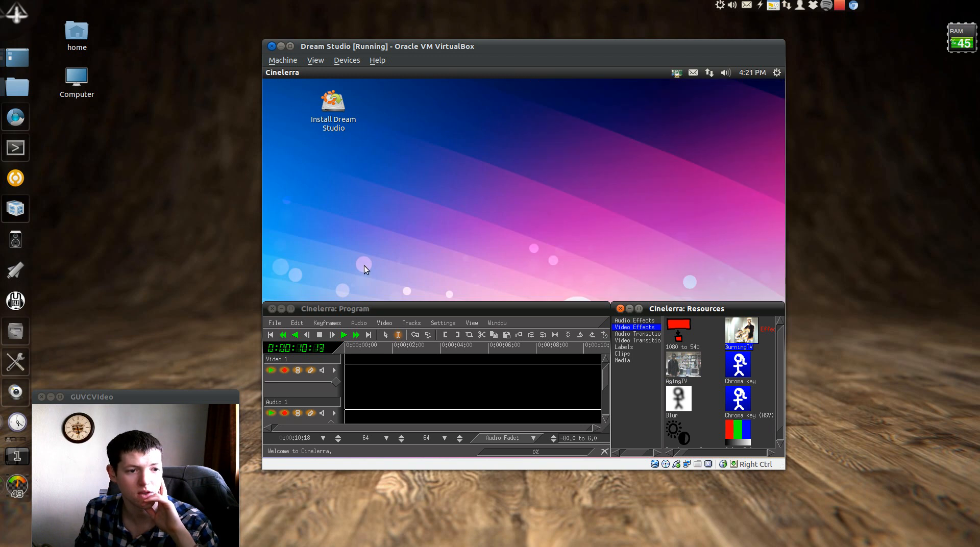
pyautogui.click(272, 308)
pyautogui.click(278, 99)
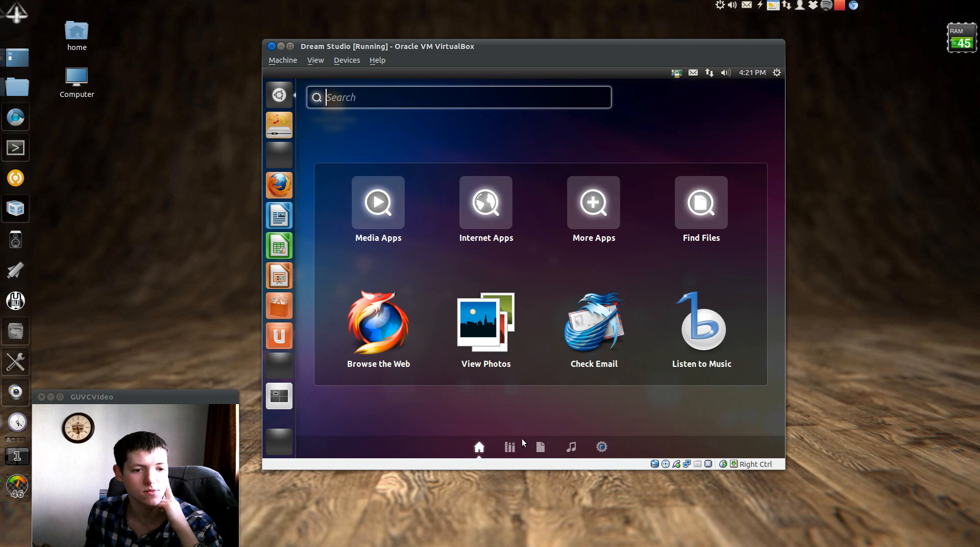
# Scroll through the installed applications list and open System Monitor
pyautogui.click(518, 447)
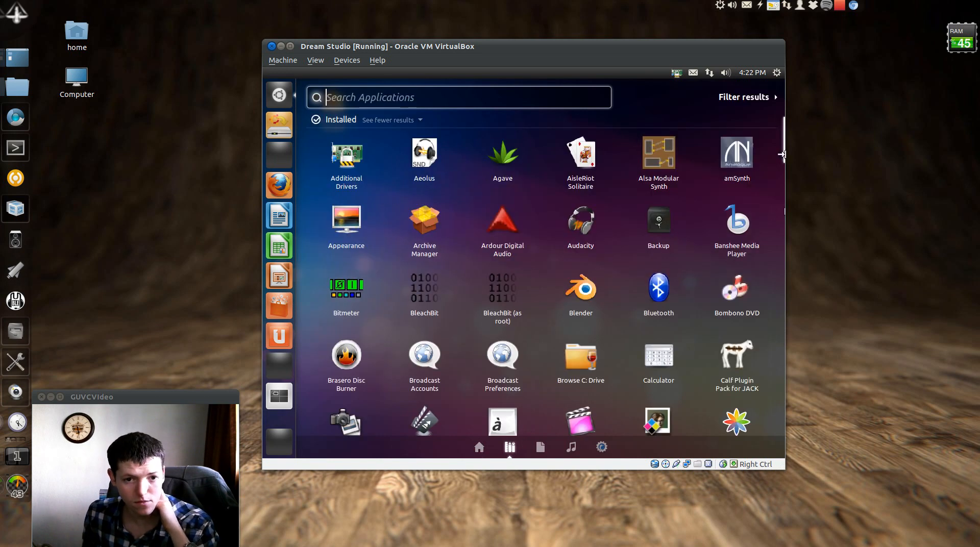
pyautogui.scroll(-6, 781, 200)
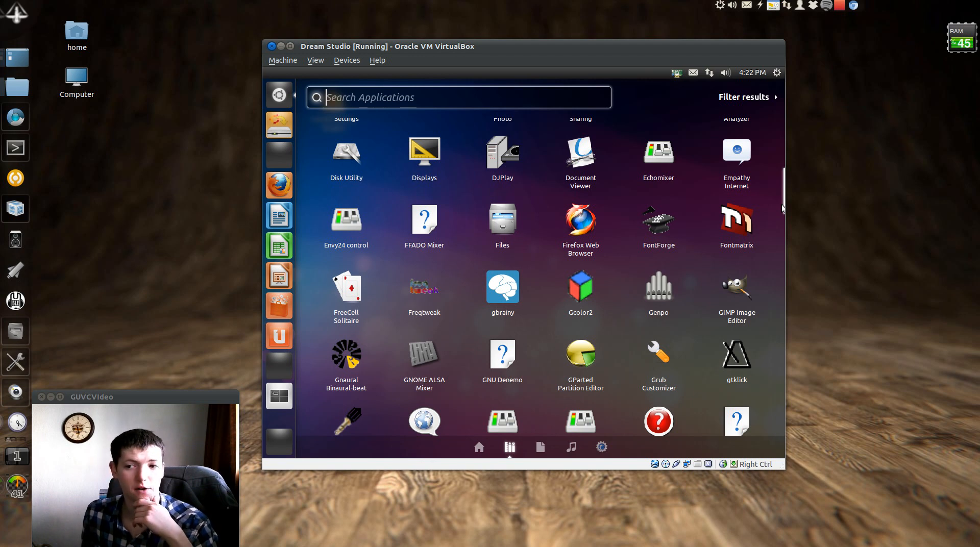
pyautogui.click(786, 205)
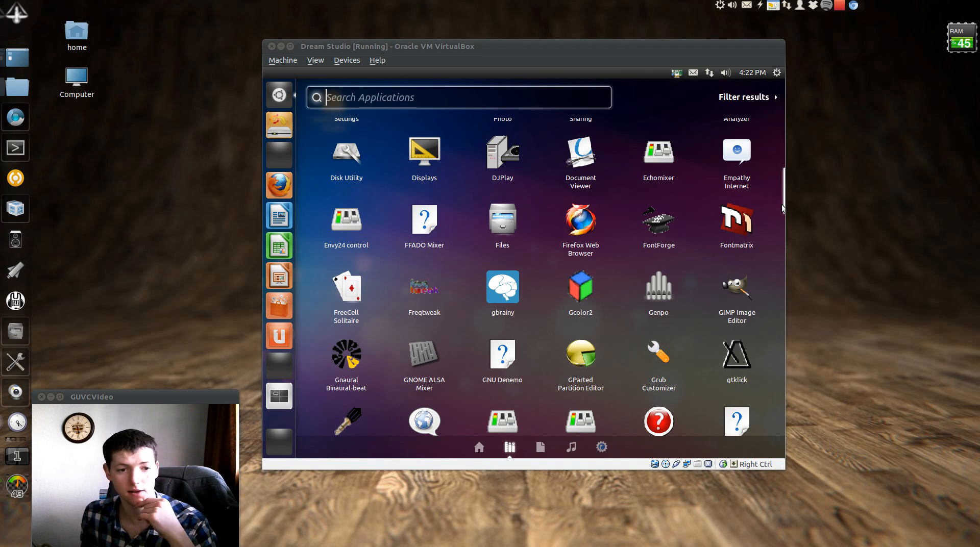
pyautogui.moveTo(783, 194); pyautogui.dragTo(781, 217)
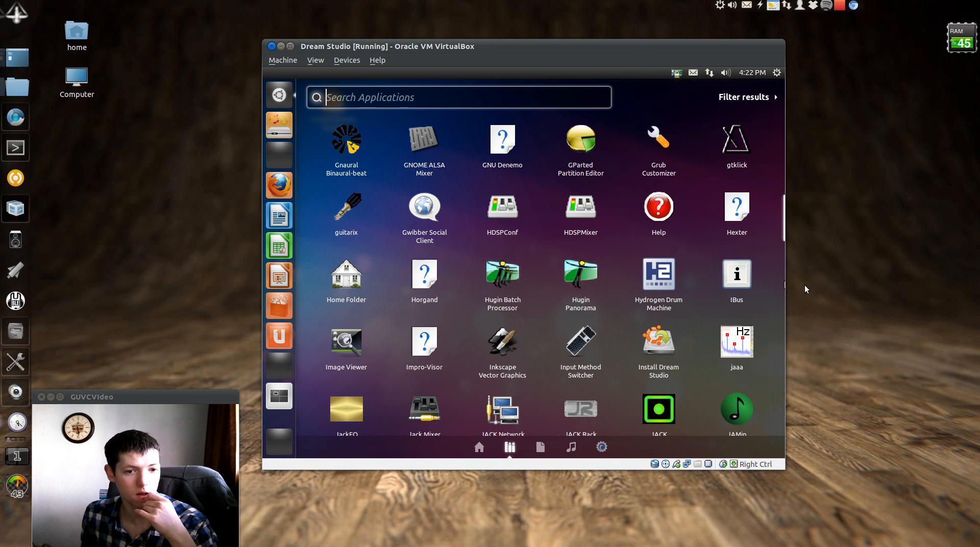
pyautogui.scroll(-3, 784, 213)
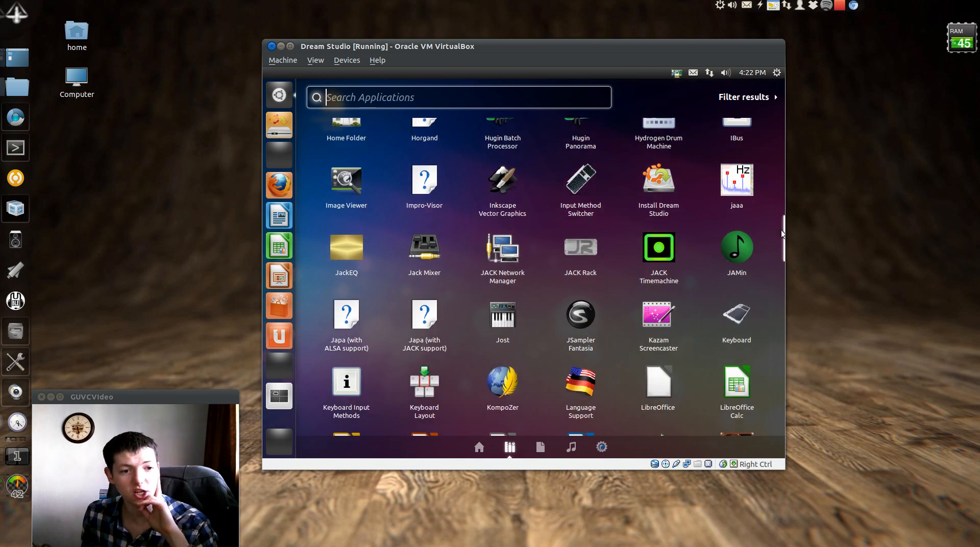
pyautogui.scroll(-3, 784, 240)
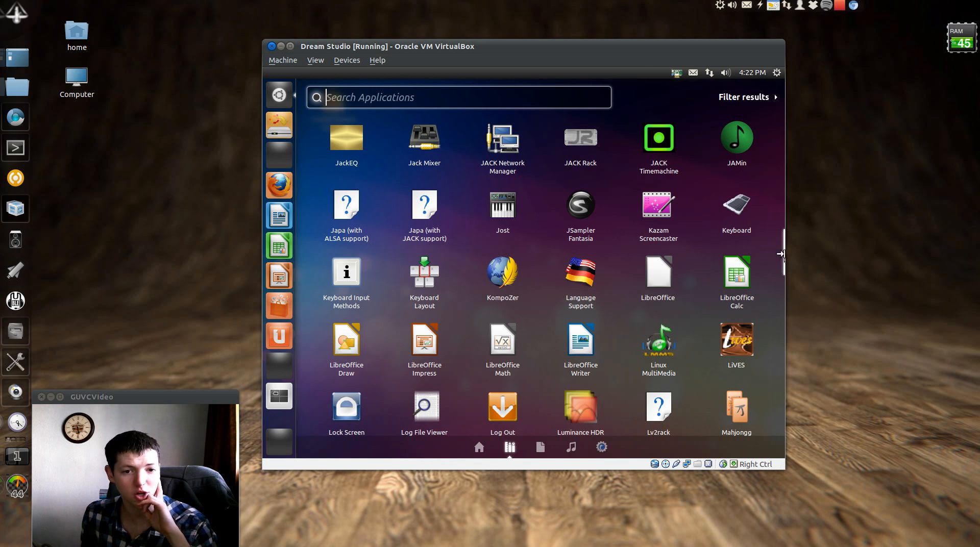
pyautogui.scroll(-2, 784, 260)
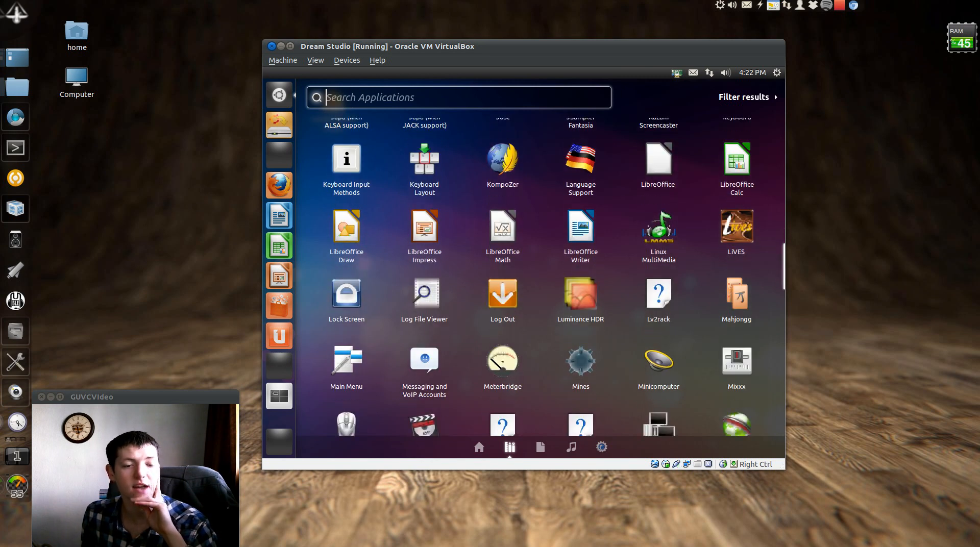
pyautogui.scroll(-1, 542, 276)
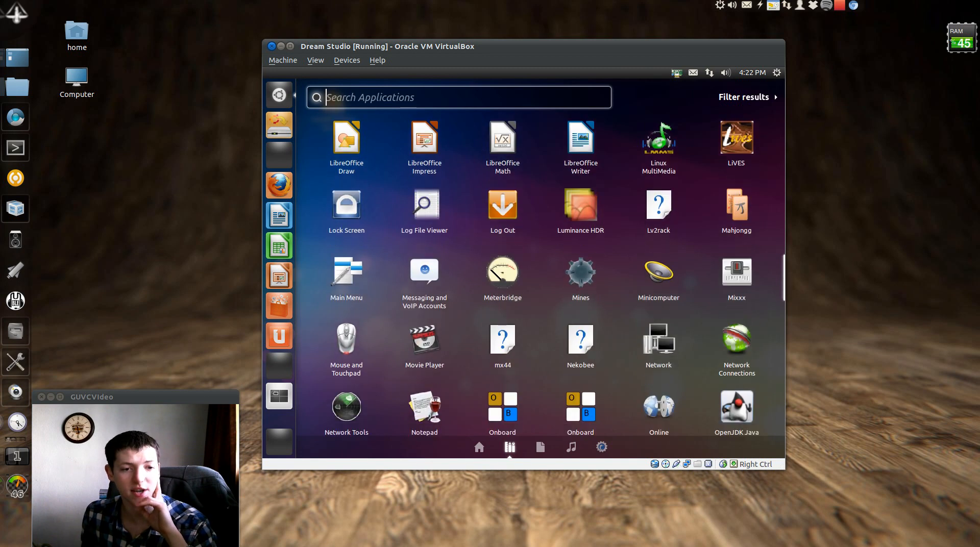
pyautogui.scroll(-1, 542, 275)
pyautogui.scroll(-2, 542, 276)
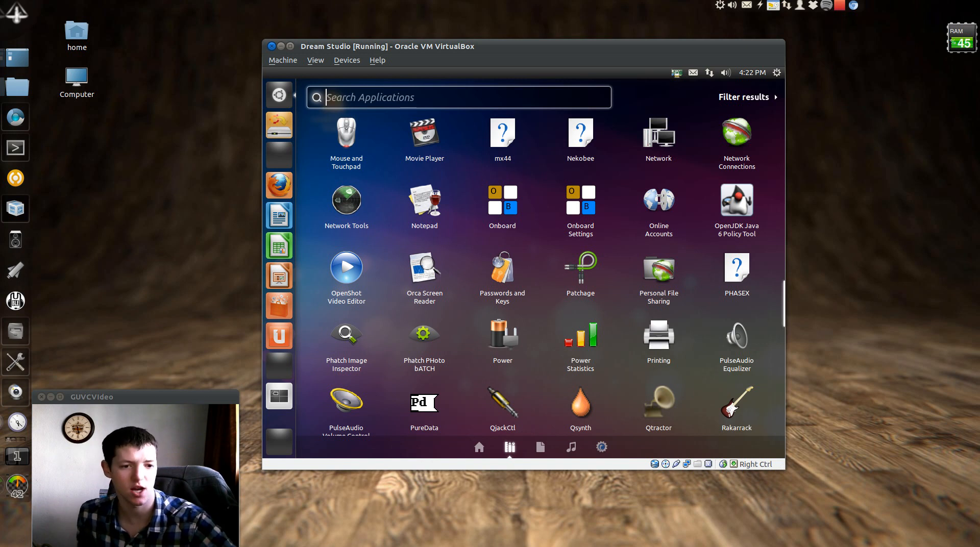
pyautogui.scroll(-2, 542, 276)
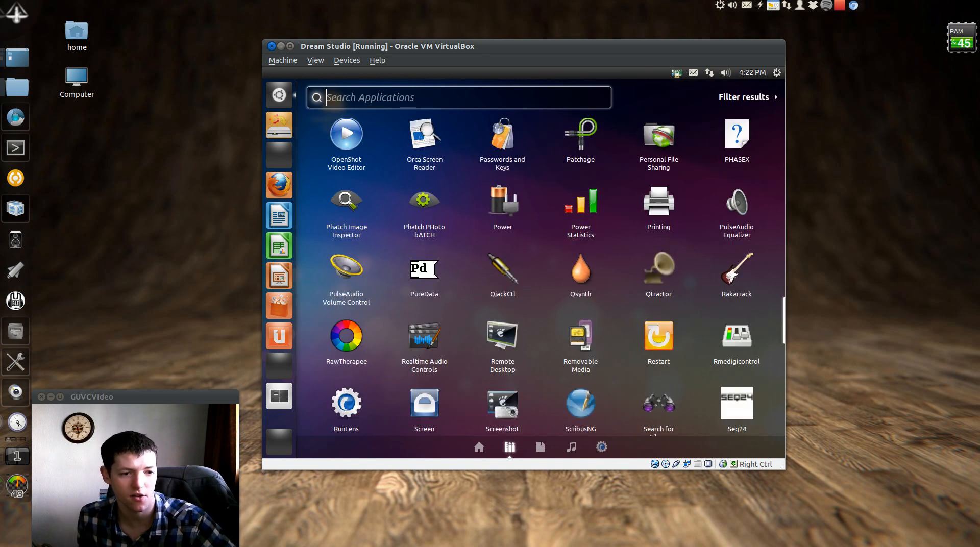
pyautogui.moveTo(784, 330); pyautogui.dragTo(791, 330)
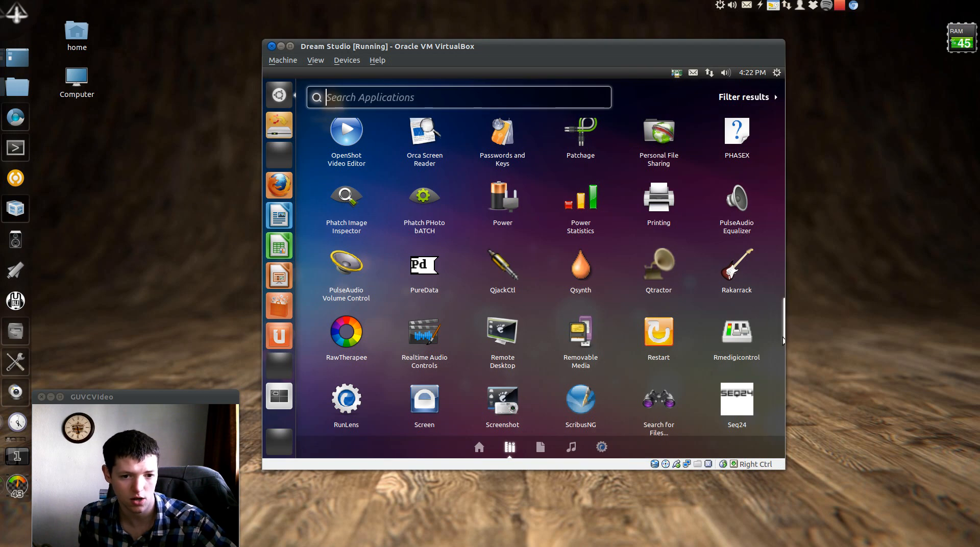
pyautogui.scroll(-3, 783, 337)
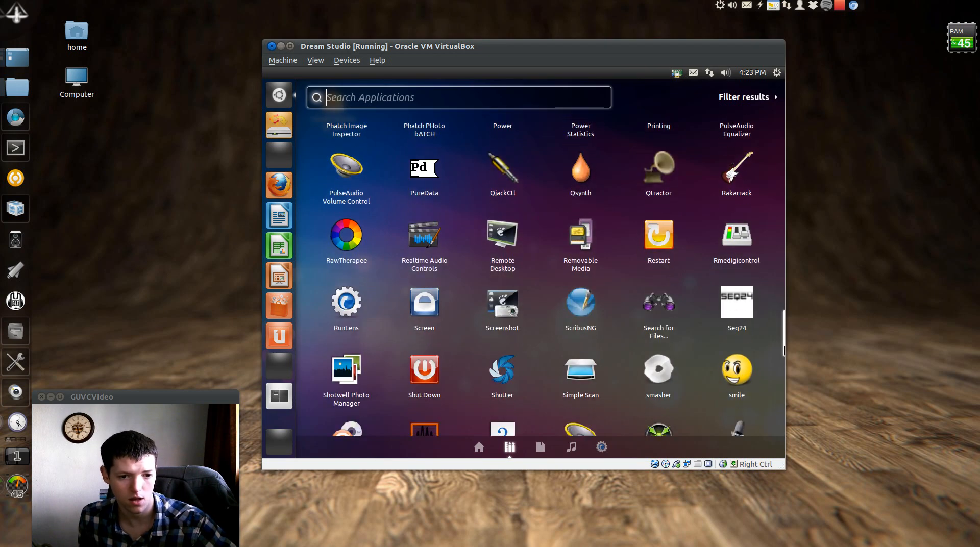
pyautogui.scroll(-1, 541, 276)
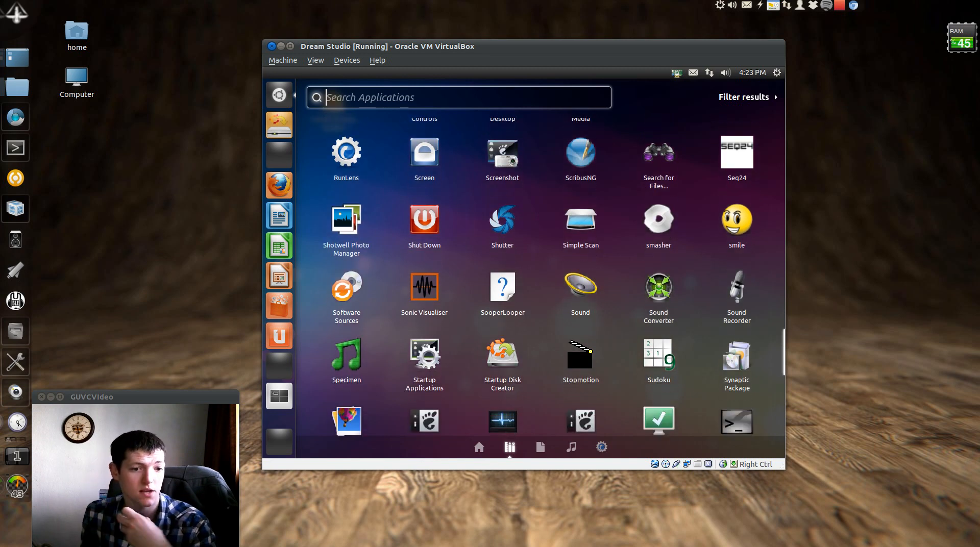
pyautogui.scroll(-2, 541, 276)
pyautogui.scroll(-1, 541, 276)
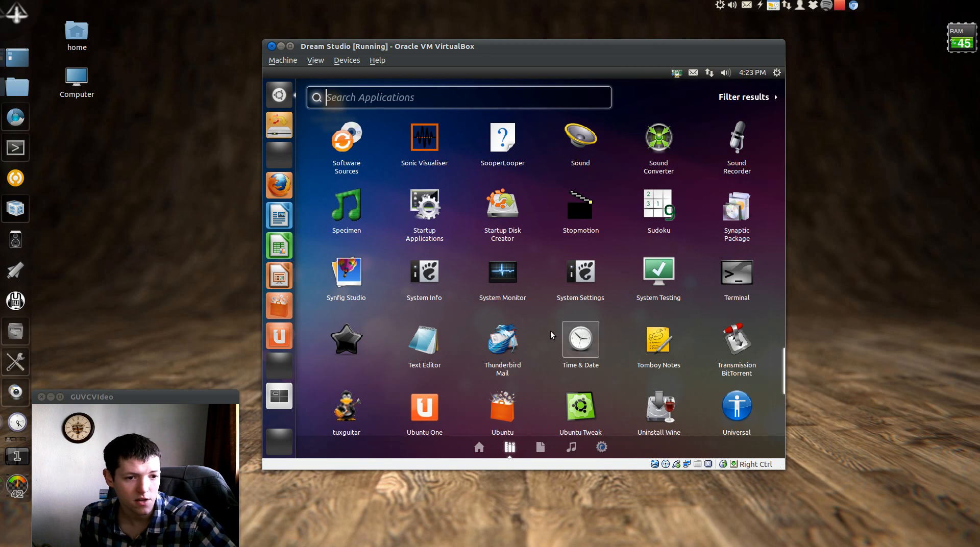
pyautogui.click(502, 276)
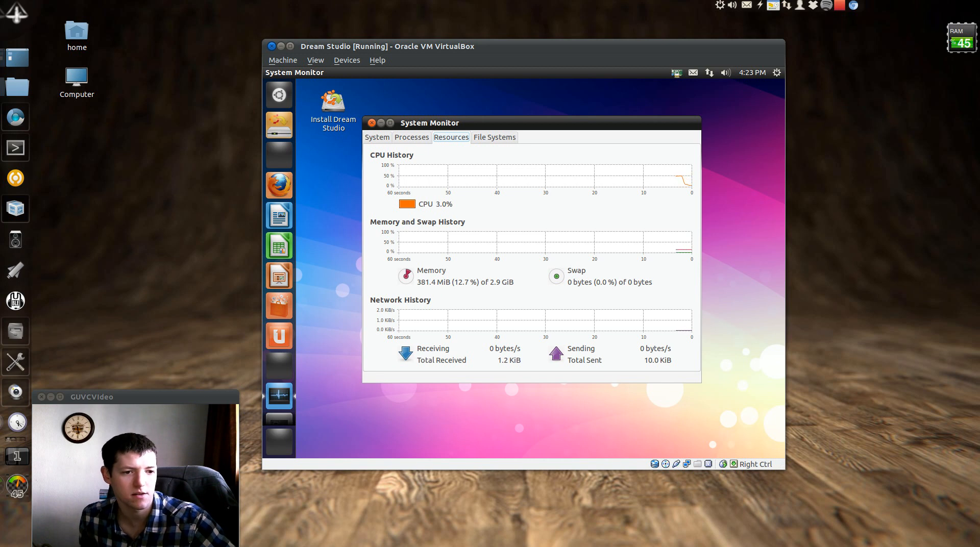
# Close System Monitor and select the Install Dream Studio desktop icon
pyautogui.click(372, 123)
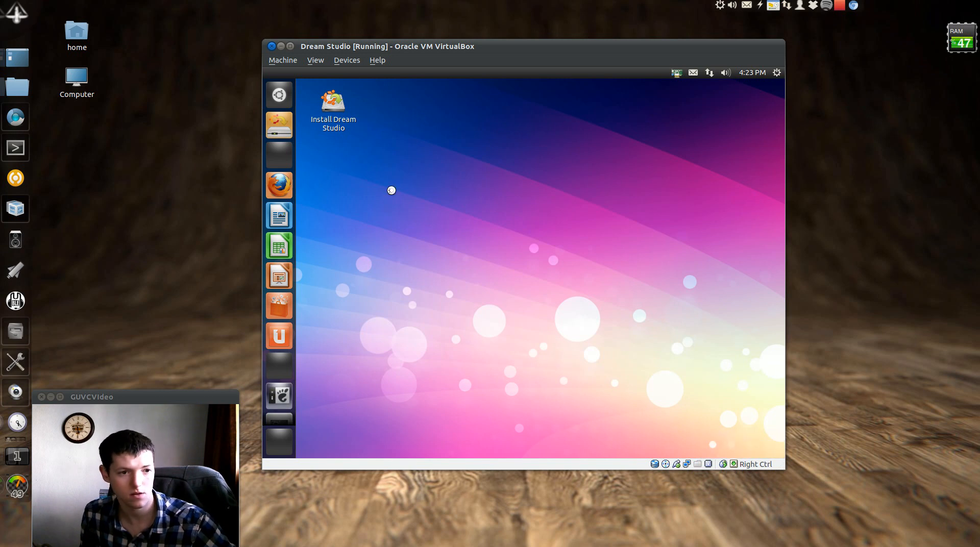
pyautogui.click(332, 102)
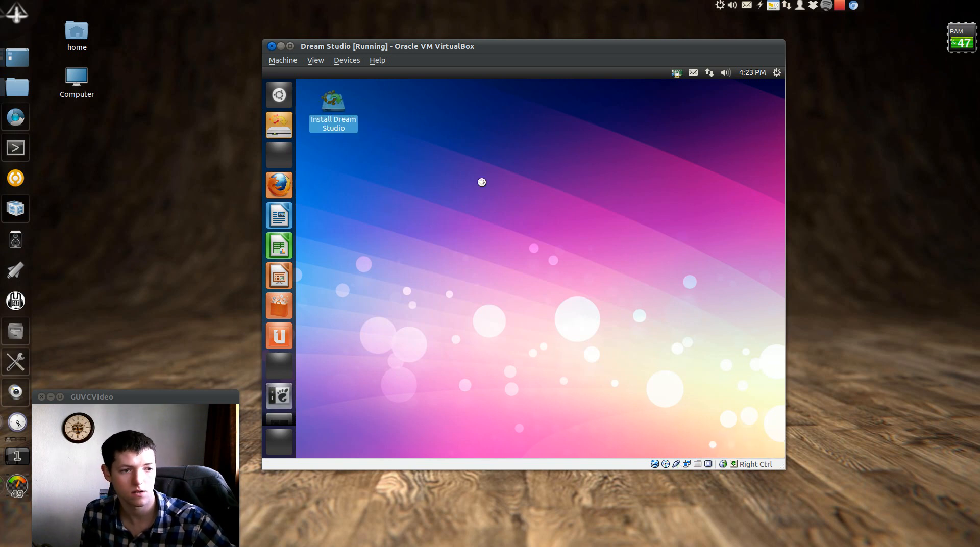
# Launch the Dream Studio installer and attach the VM network adapter as Bridged Adapter on eth0
pyautogui.click(482, 193)
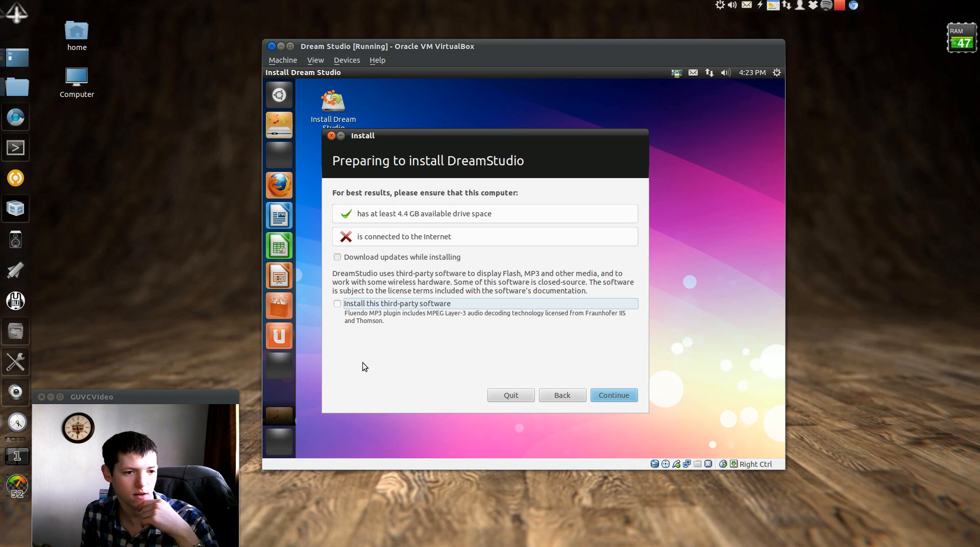
pyautogui.rightClick(687, 469)
pyautogui.click(695, 472)
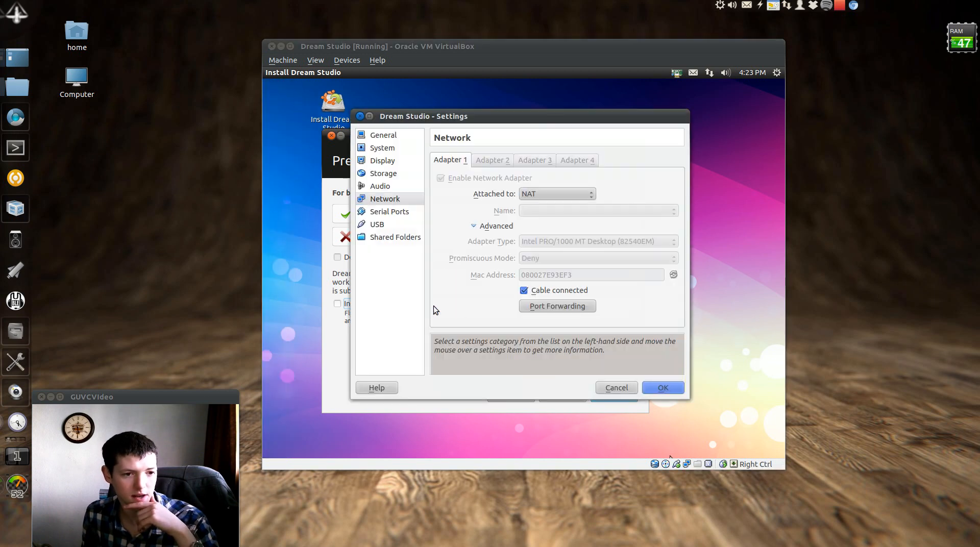
pyautogui.click(544, 198)
pyautogui.click(548, 207)
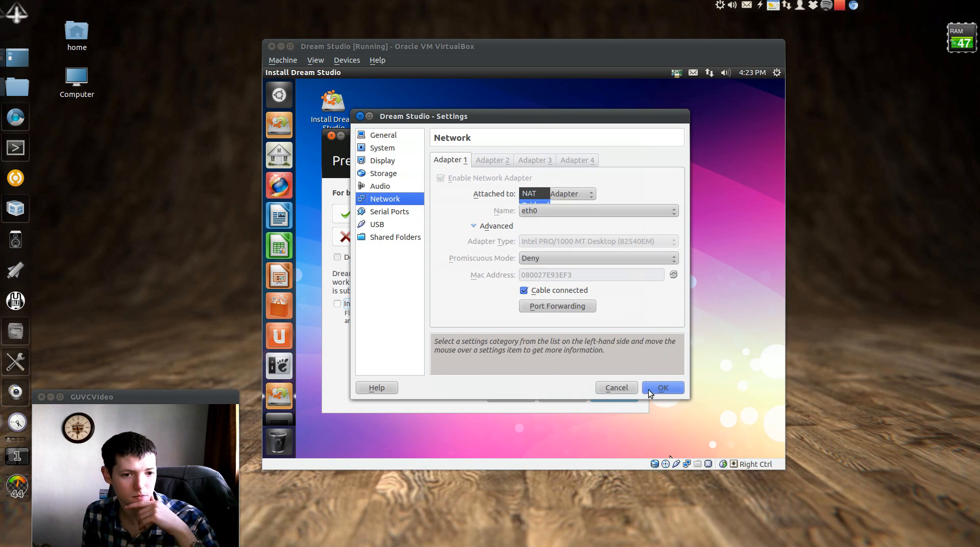
pyautogui.click(663, 389)
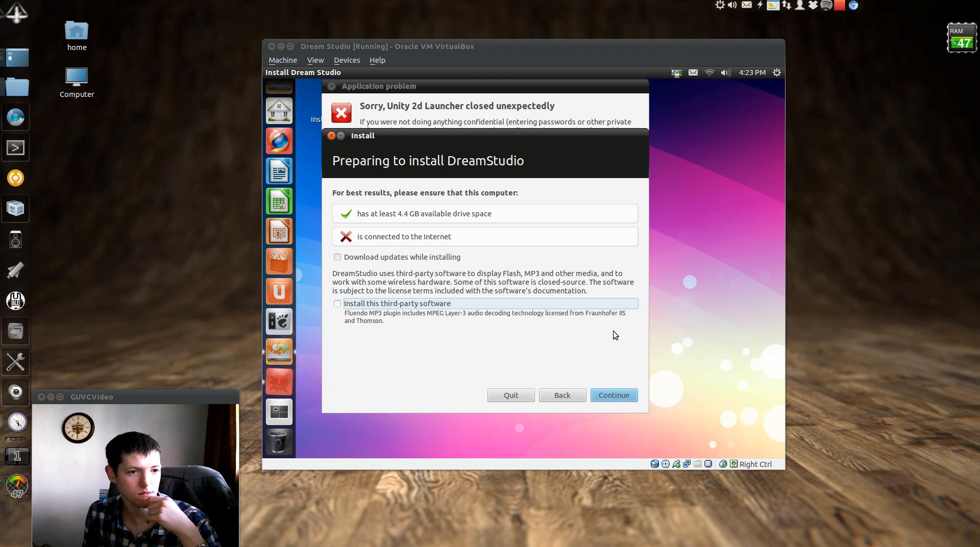
# Dismiss the launcher crash report and continue past the installation preparation checks
pyautogui.click(516, 106)
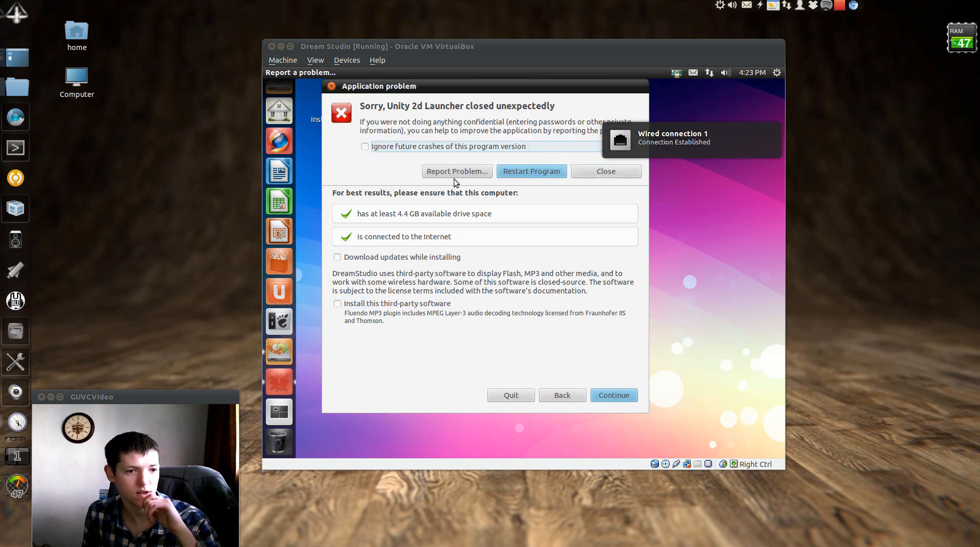
pyautogui.click(581, 172)
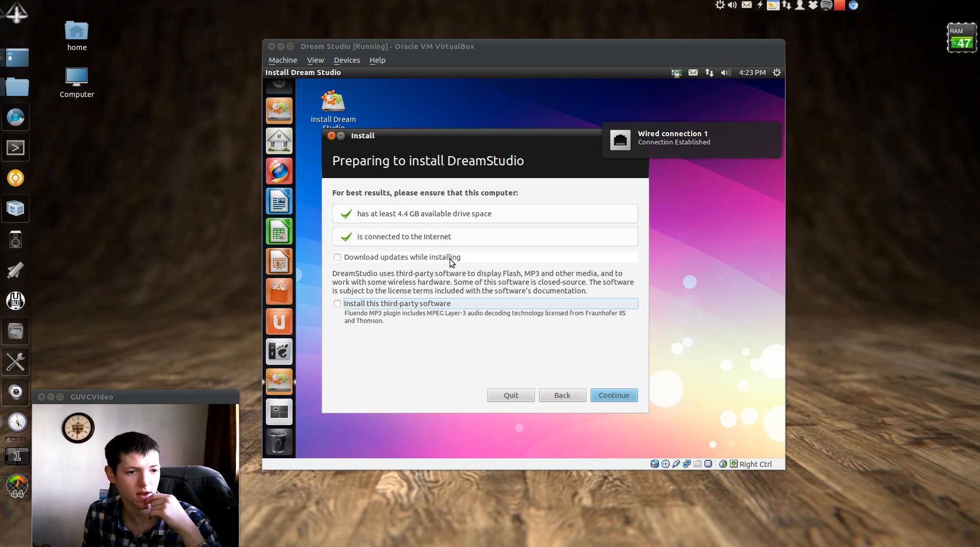
pyautogui.click(611, 393)
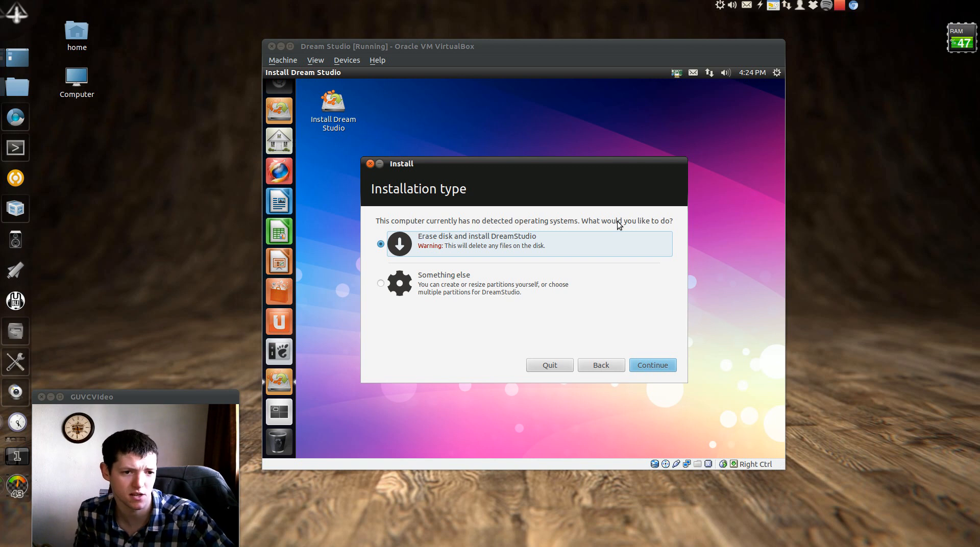
# Install DreamStudio by erasing the 8.6 GB disk, and enter the account user name
pyautogui.click(646, 365)
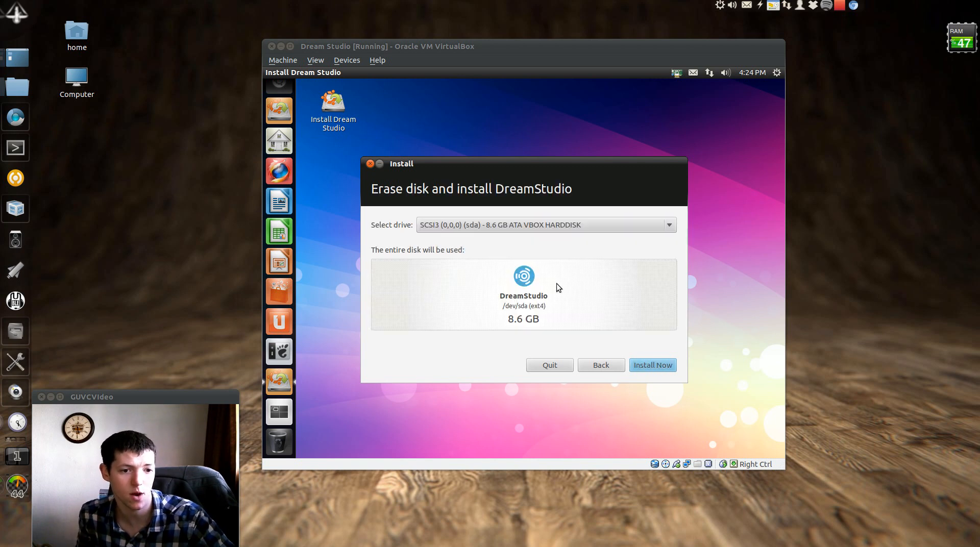
pyautogui.click(653, 365)
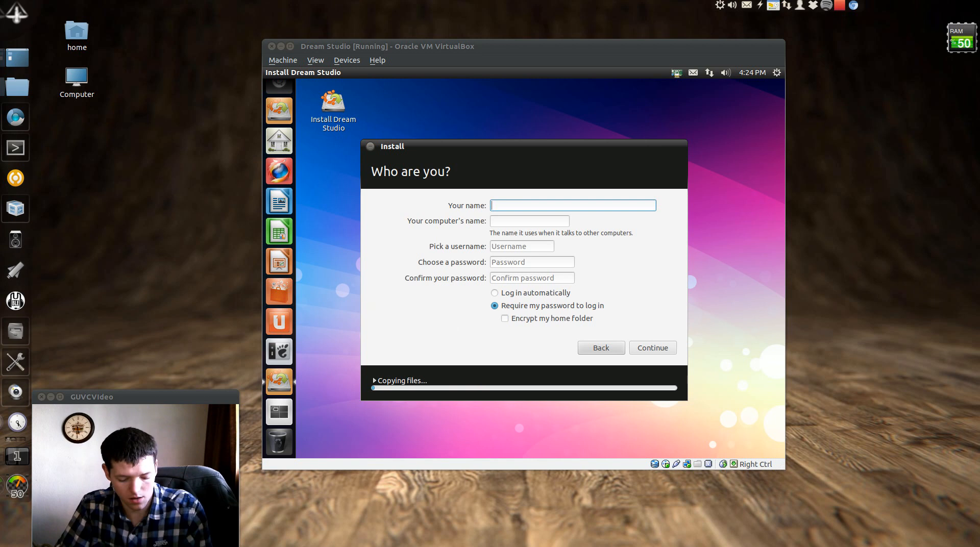
pyautogui.write('edwardd12')
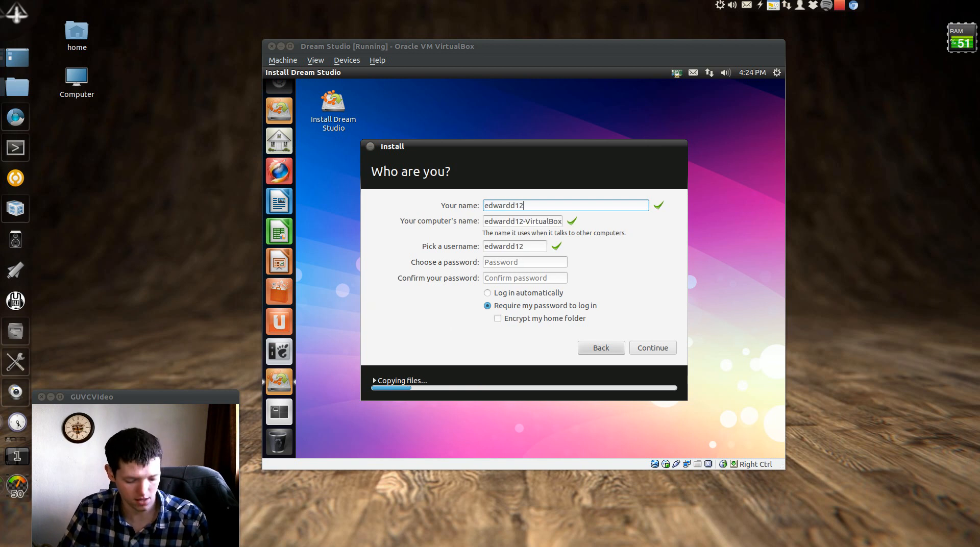
pyautogui.press('Tab')
pyautogui.press('Tab')
# Enter the account password, enable automatic login, and continue the installation
pyautogui.press('Tab')
pyautogui.write('passwo')
pyautogui.press('Tab')
pyautogui.write('pass')
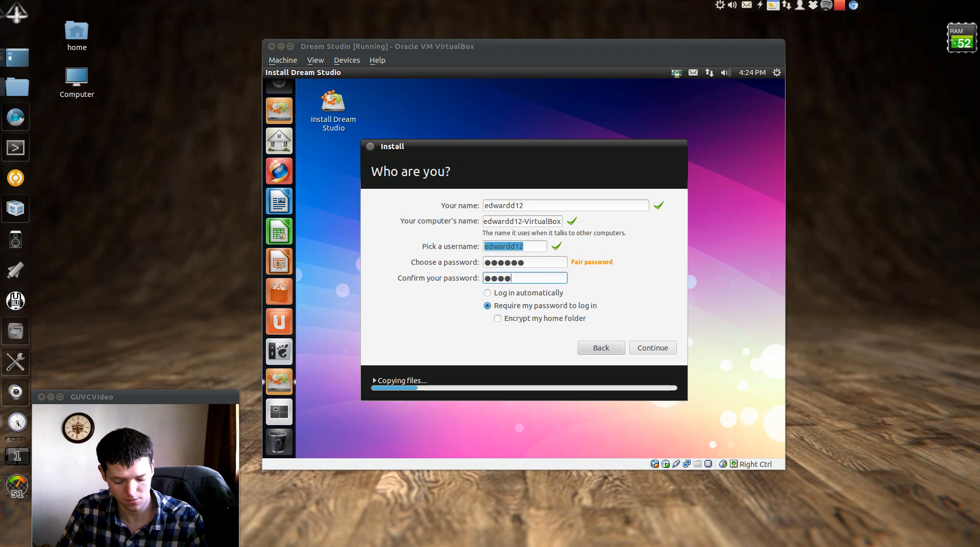
pyautogui.write('wo')
pyautogui.click(529, 293)
pyautogui.click(653, 348)
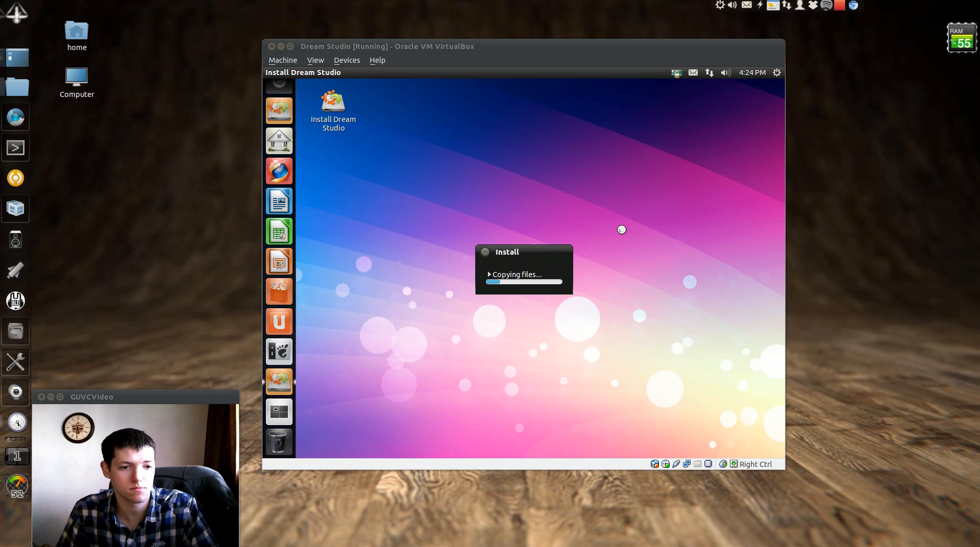
pyautogui.click(838, 7)
pyautogui.click(851, 18)
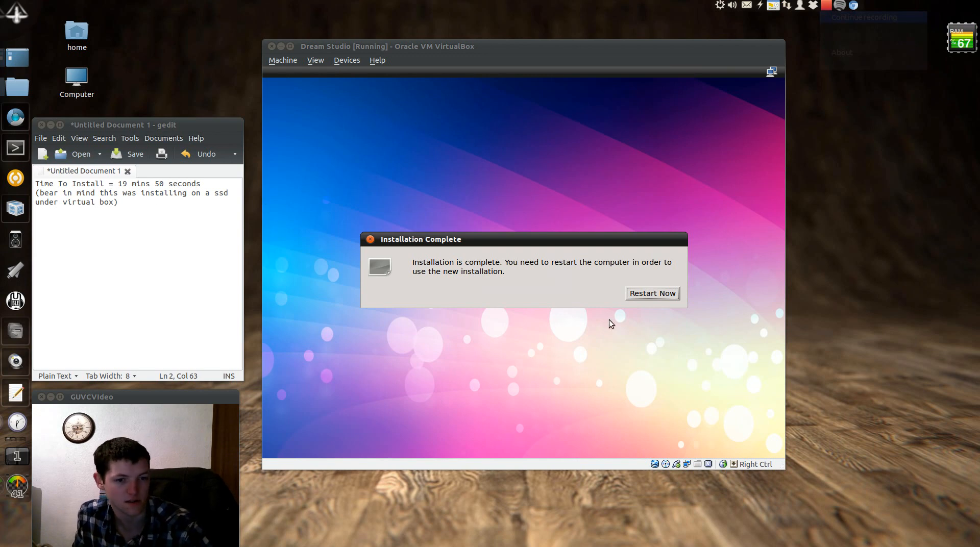
# Choose Restart Now in the Installation Complete dialog
pyautogui.click(672, 294)
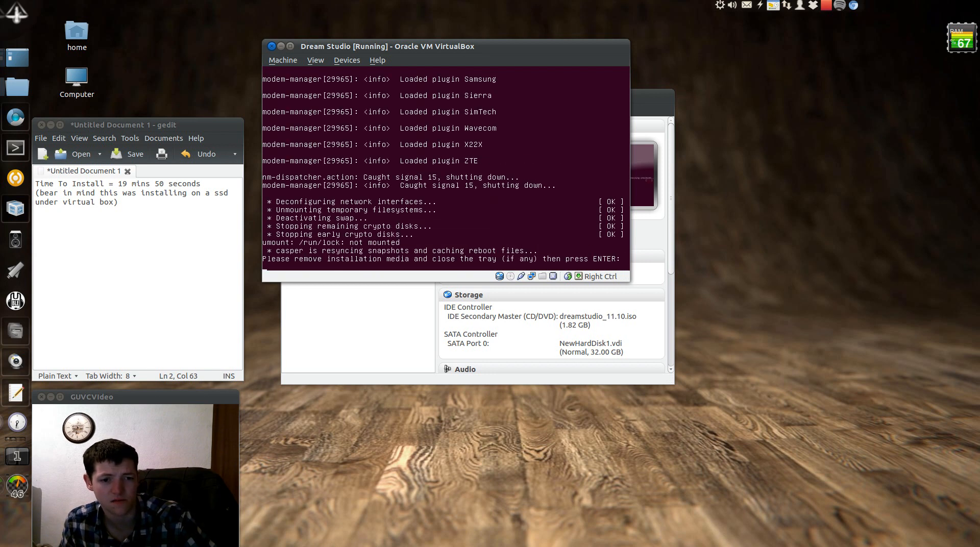
# Confirm the media removal, then power off the running Dream Studio machine
pyautogui.press('Return')
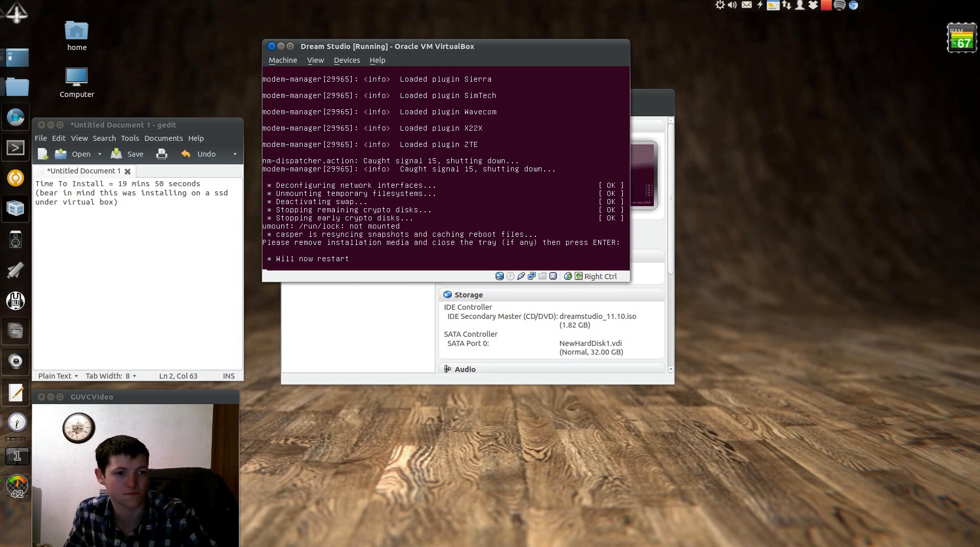
pyautogui.click(271, 60)
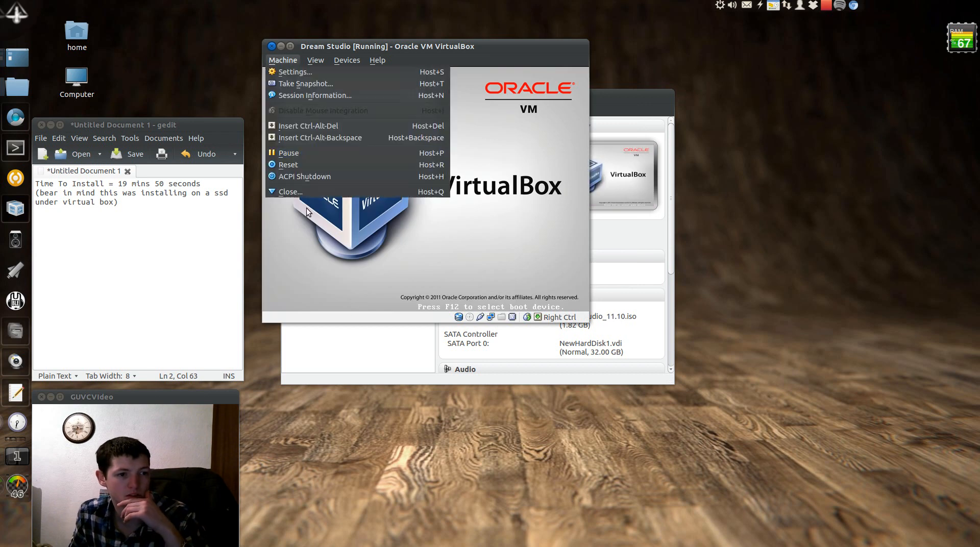
pyautogui.click(306, 193)
pyautogui.click(468, 221)
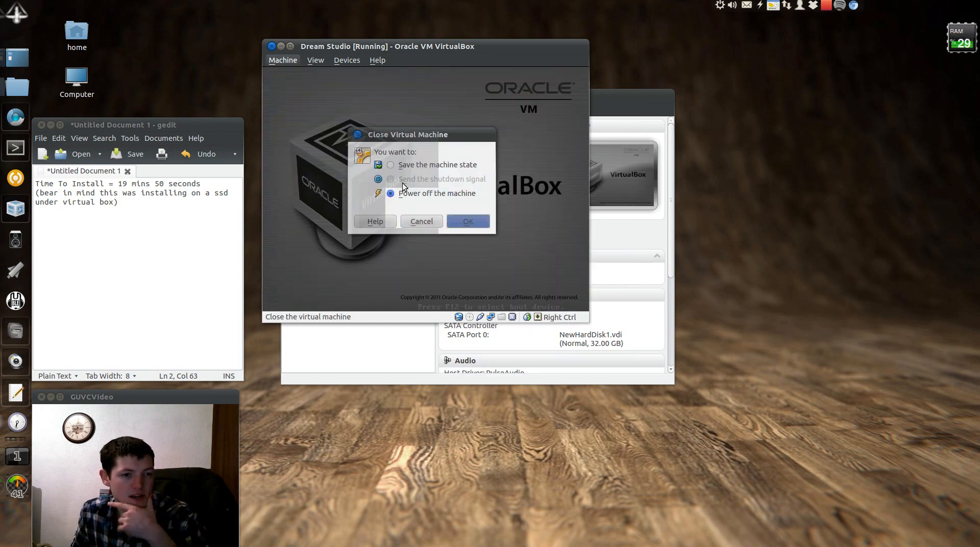
# In Dream Studio's display settings, raise video memory to 128 MB and enable 3D acceleration
pyautogui.rightClick(342, 234)
pyautogui.click(361, 242)
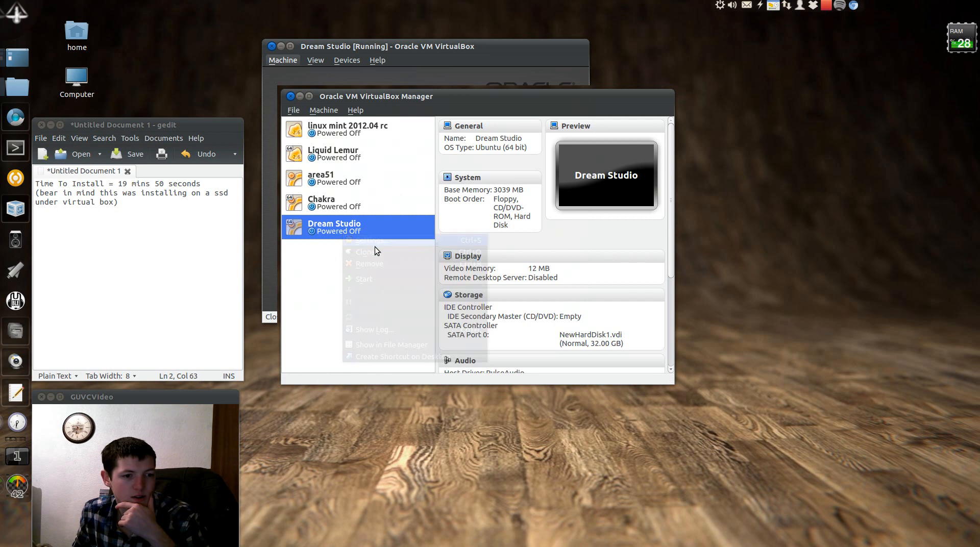
pyautogui.click(336, 143)
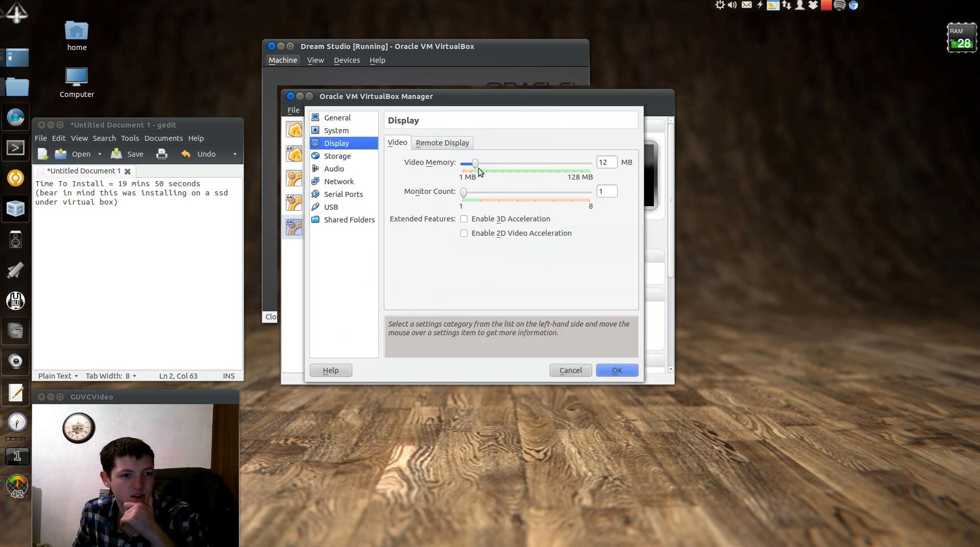
pyautogui.moveTo(475, 163); pyautogui.dragTo(648, 183)
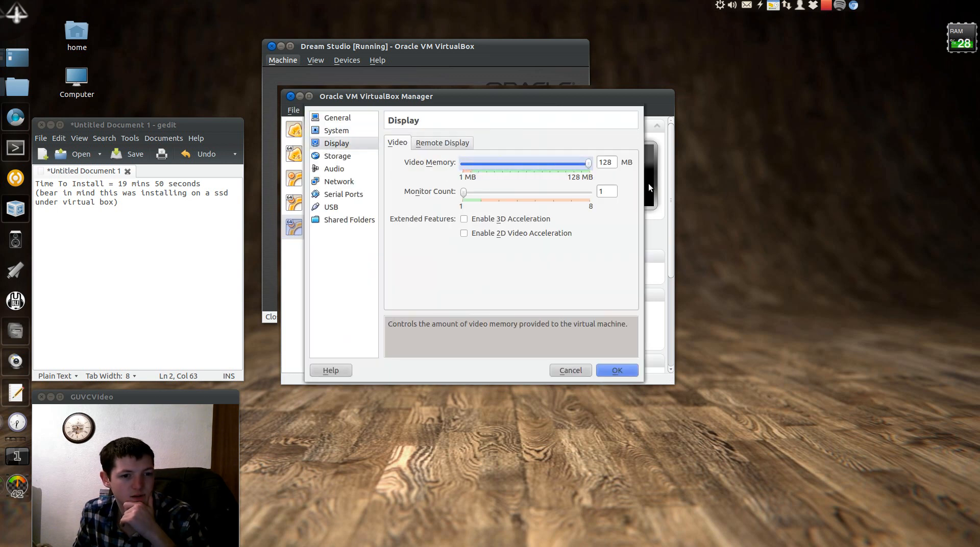
pyautogui.click(464, 219)
# Set Dream Studio's processor count to 4 and save the settings
pyautogui.click(351, 131)
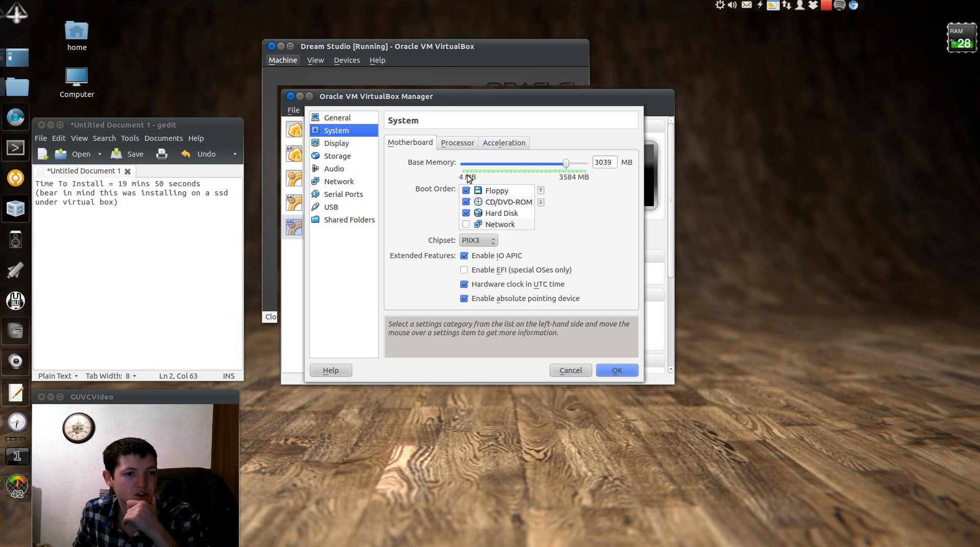
pyautogui.click(460, 144)
pyautogui.moveTo(463, 165); pyautogui.dragTo(473, 165)
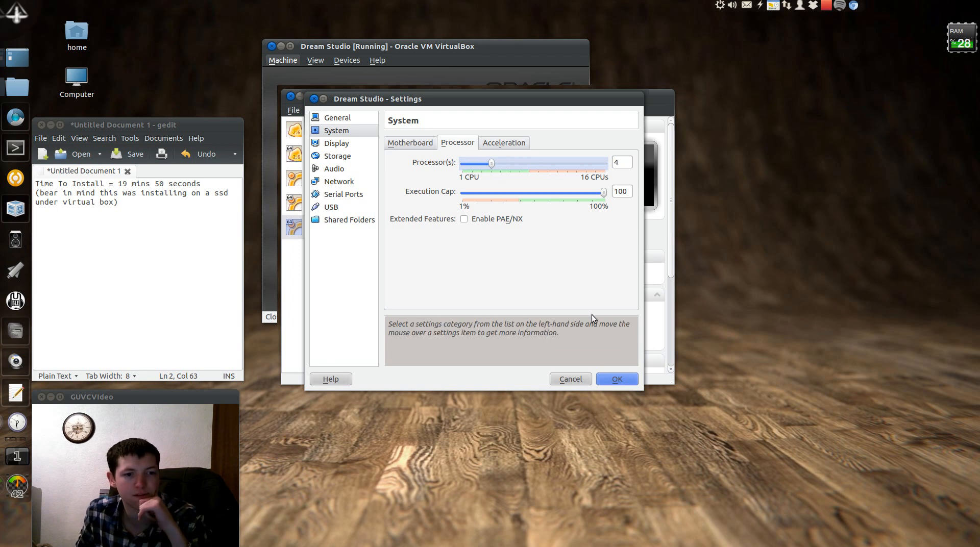
pyautogui.click(614, 377)
pyautogui.rightClick(357, 225)
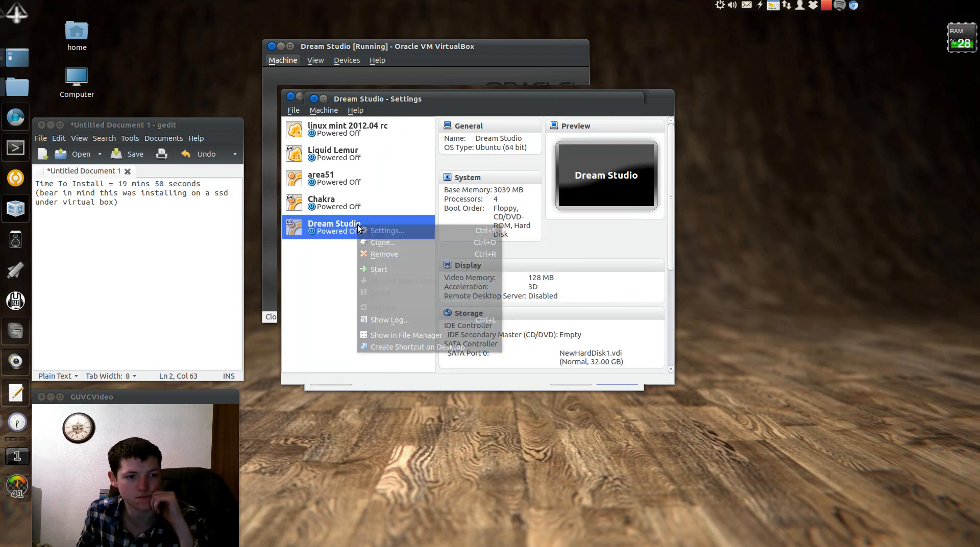
# Start the Dream Studio VM and close the JACK Audio Connection Kit window on the desktop
pyautogui.click(378, 269)
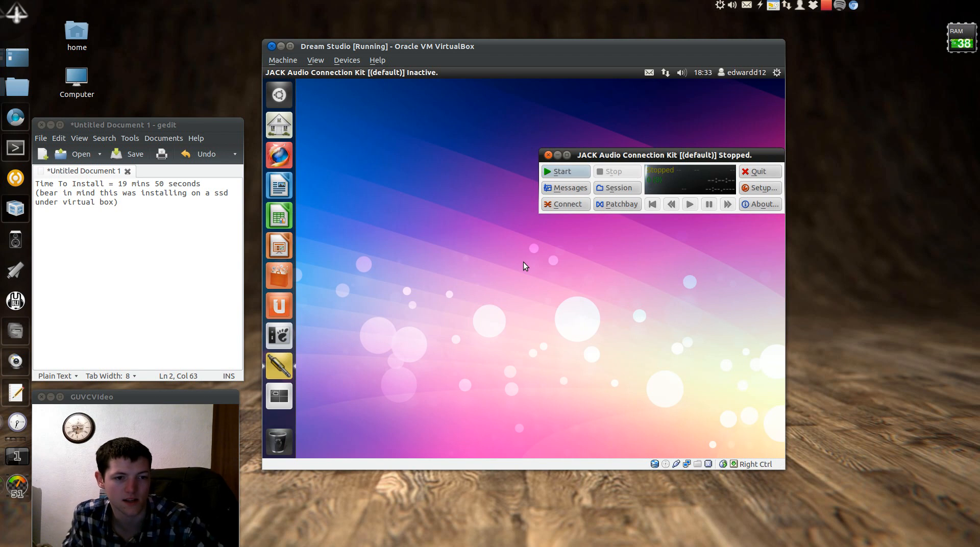
pyautogui.click(549, 155)
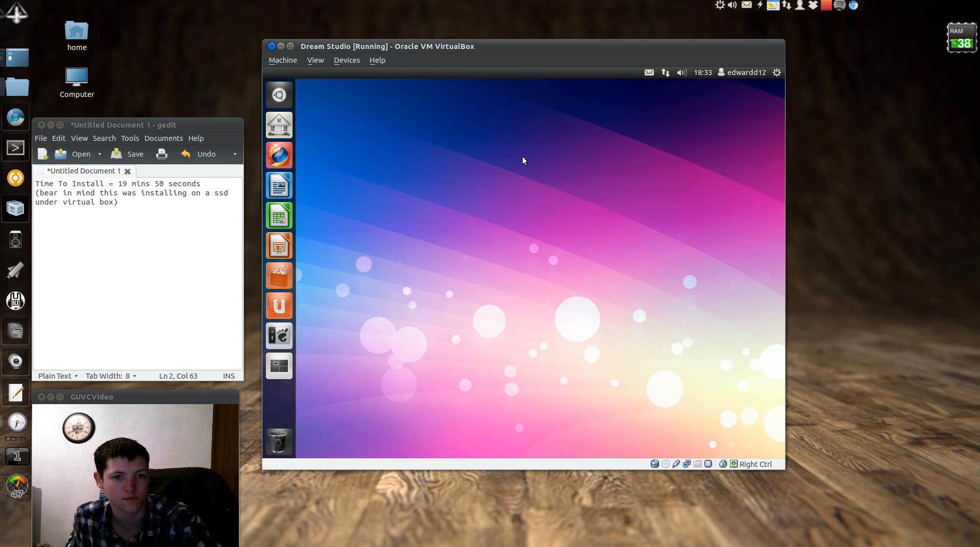
# Insert the Guest Additions disc into the guest and run its autorun software
pyautogui.click(347, 60)
pyautogui.click(372, 131)
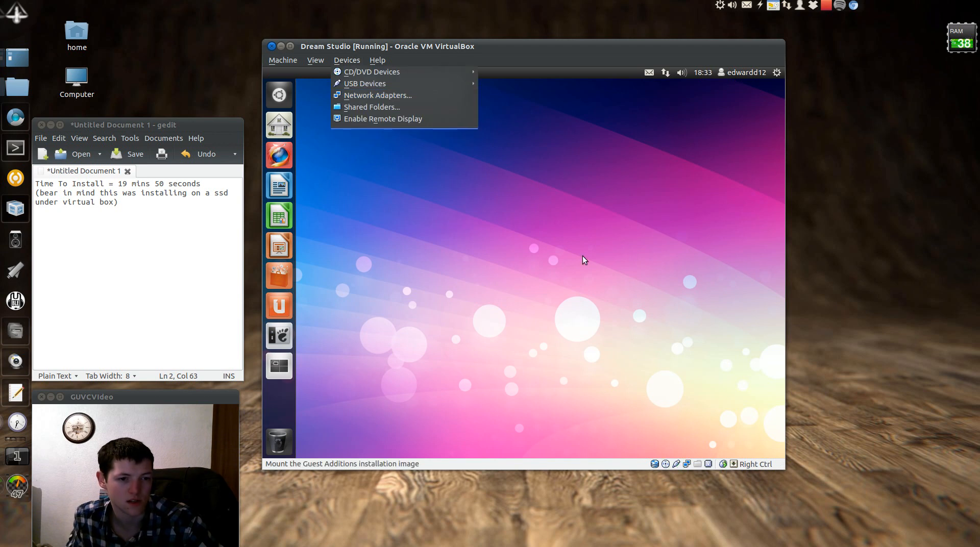
pyautogui.click(661, 360)
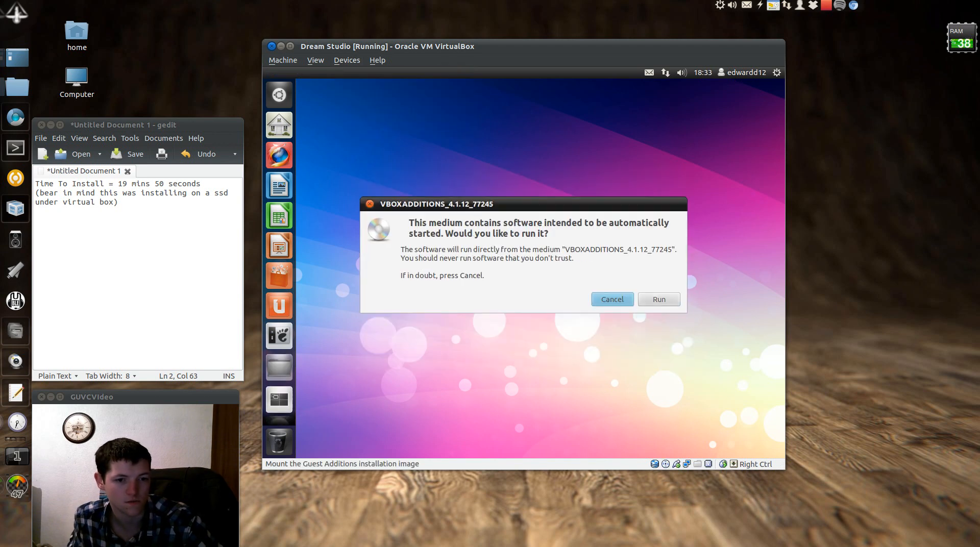
pyautogui.click(659, 299)
# Authorize with the administrator password and close the finished Guest Additions installer
pyautogui.write('******')
pyautogui.press('Return')
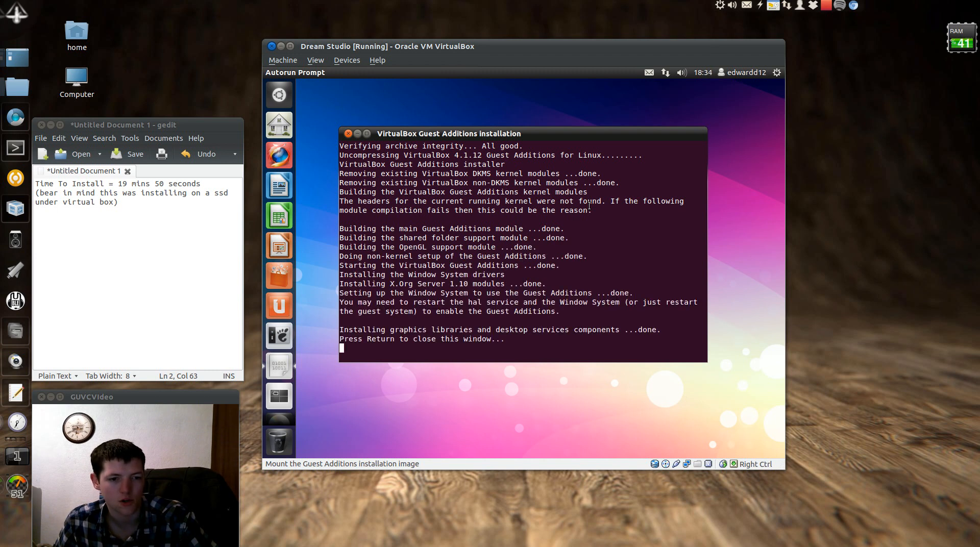
pyautogui.press('Return')
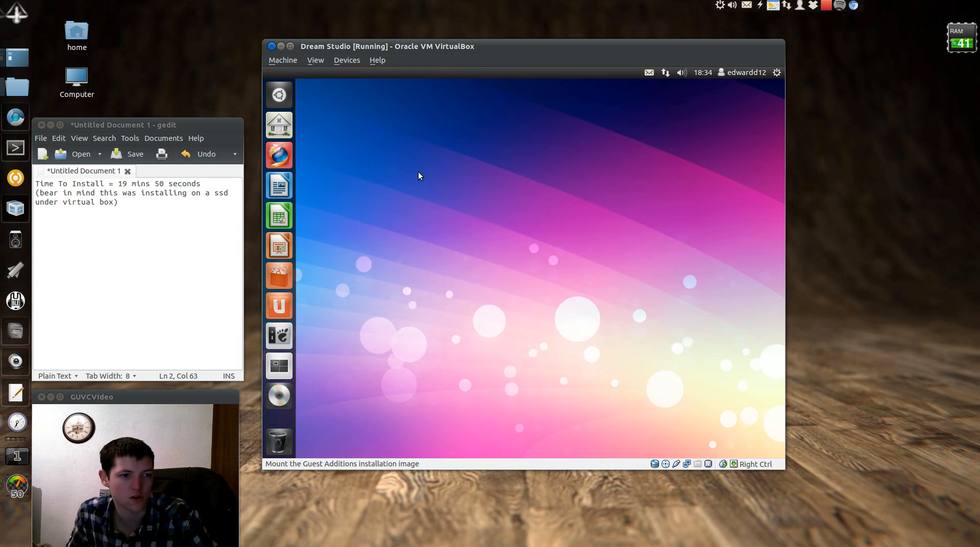
pyautogui.click(279, 155)
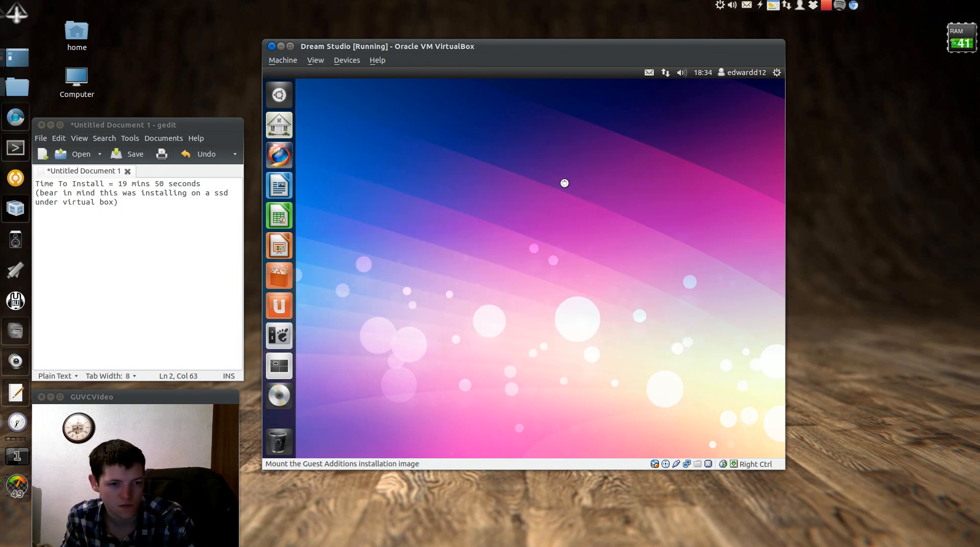
# Google 'dream studio' in Firefox and go to the Dream Studio site's Tutorials section
pyautogui.click(777, 120)
pyautogui.click(706, 103)
pyautogui.write('dream studio')
pyautogui.press('Return')
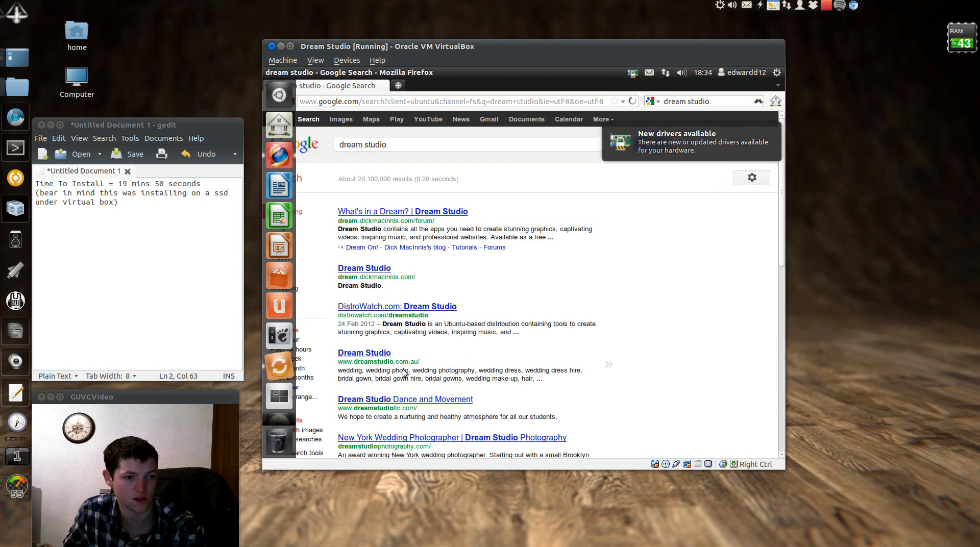
pyautogui.click(377, 268)
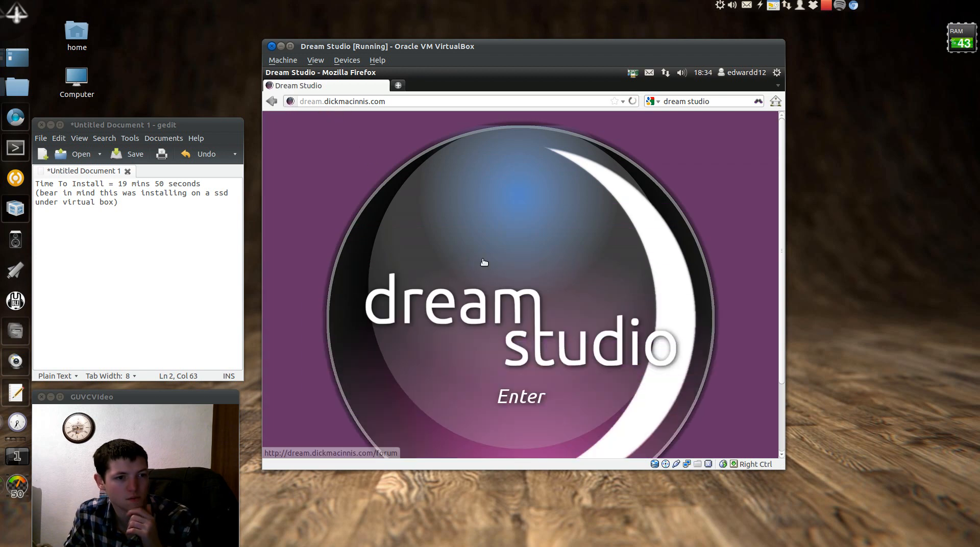
pyautogui.click(507, 422)
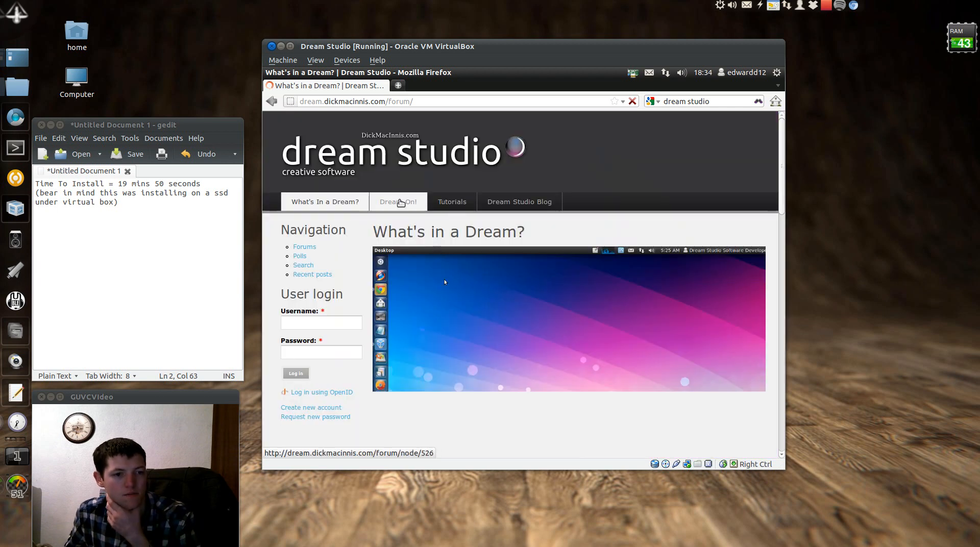
pyautogui.click(449, 205)
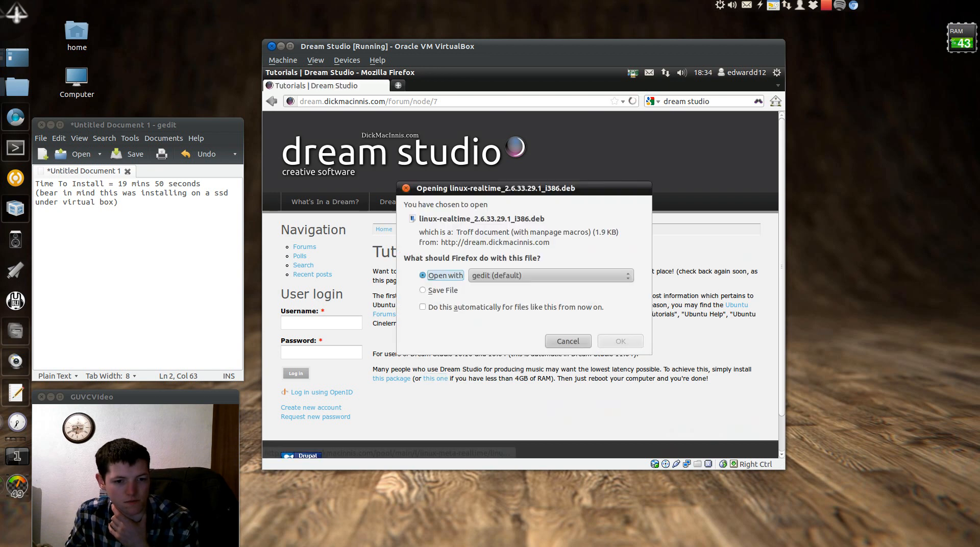
# Save the linux-realtime_2.6.33.29.1_i386.deb kernel package to disk
pyautogui.click(477, 292)
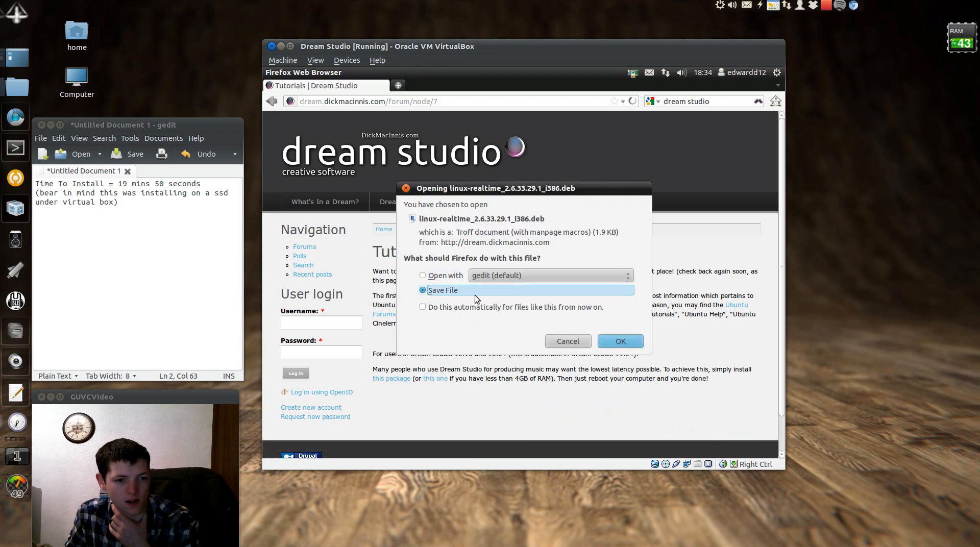
pyautogui.click(617, 341)
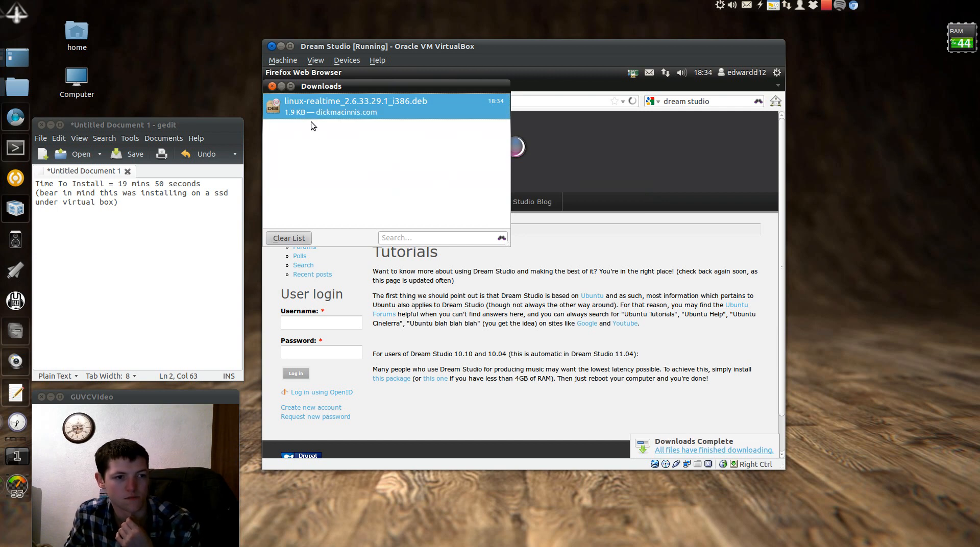
pyautogui.doubleClick(294, 118)
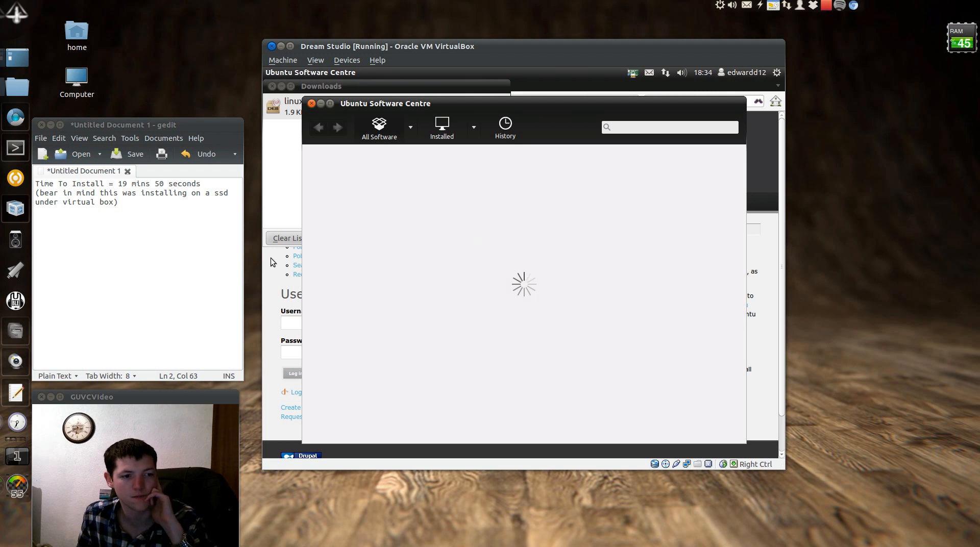
# Check the linux-realtime package (32.8 kB) in Software Centre, then close it and Downloads
pyautogui.moveTo(263, 247)
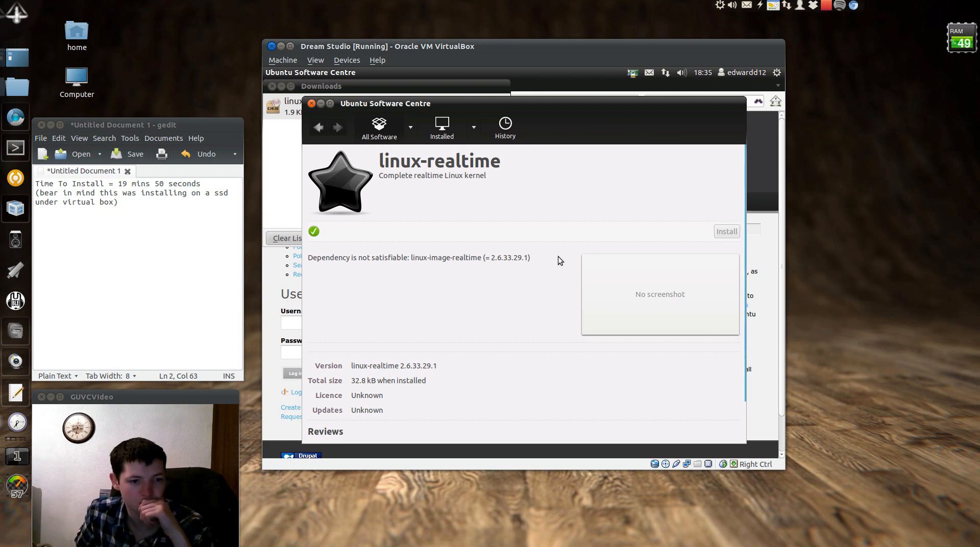
pyautogui.moveTo(351, 381); pyautogui.dragTo(376, 381)
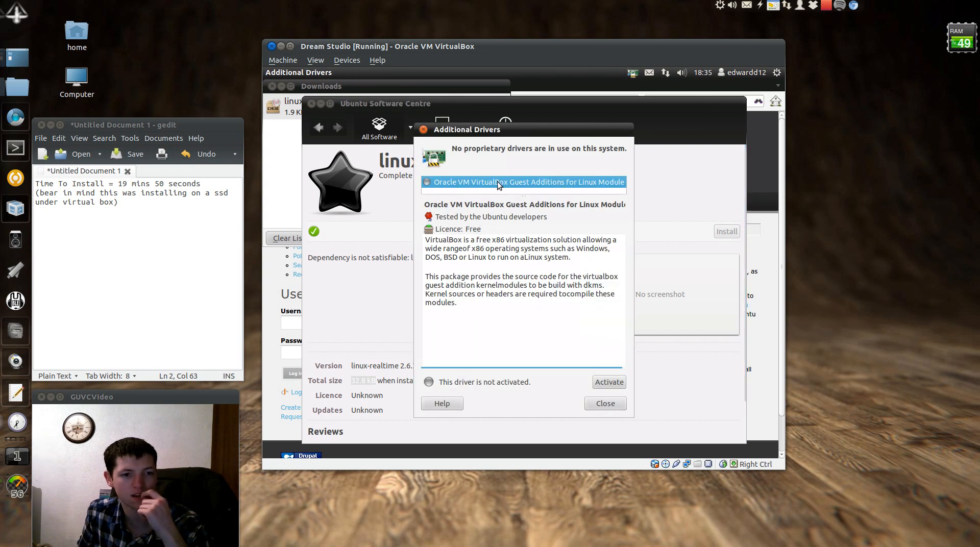
pyautogui.click(606, 403)
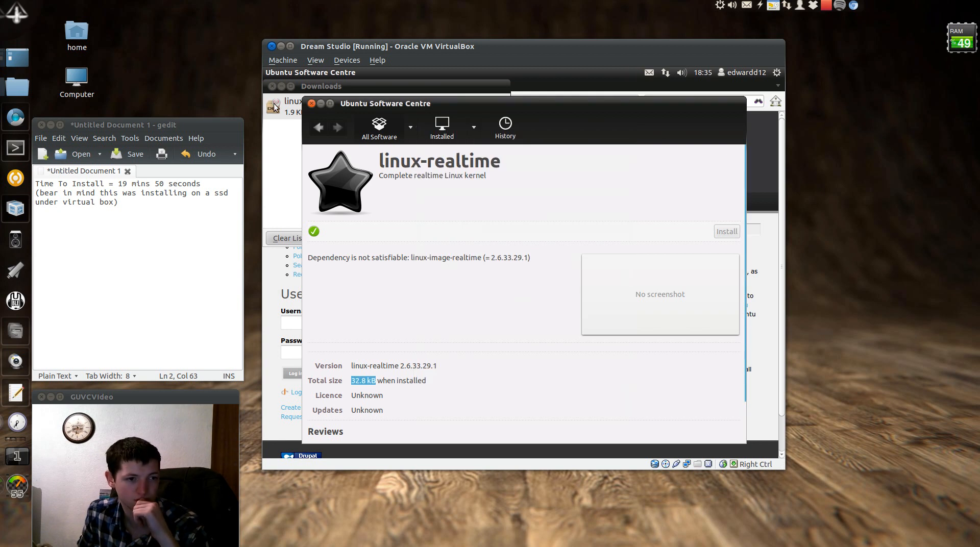
pyautogui.click(311, 104)
pyautogui.click(272, 86)
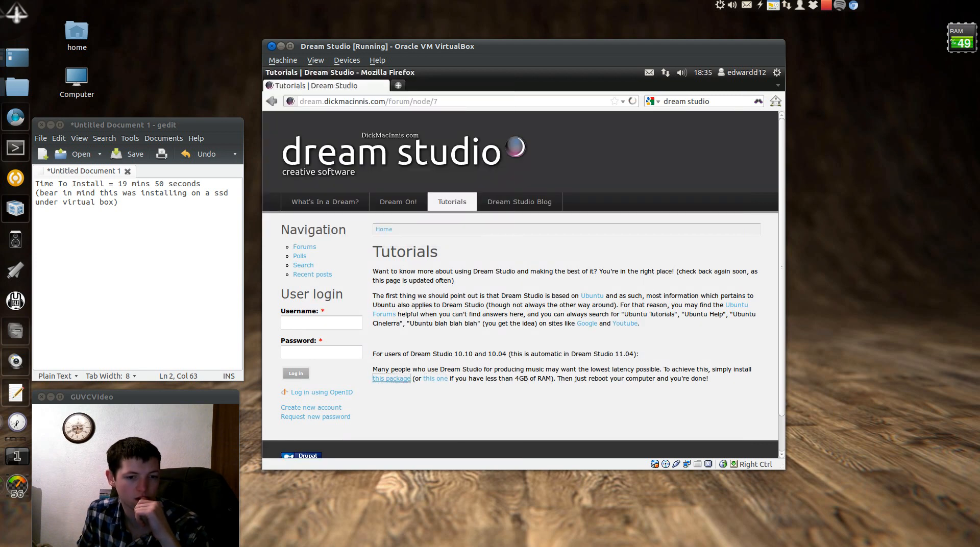
# Save linux-realtime-pae, open it in Software Centre, then close Software Centre and Downloads
pyautogui.click(624, 344)
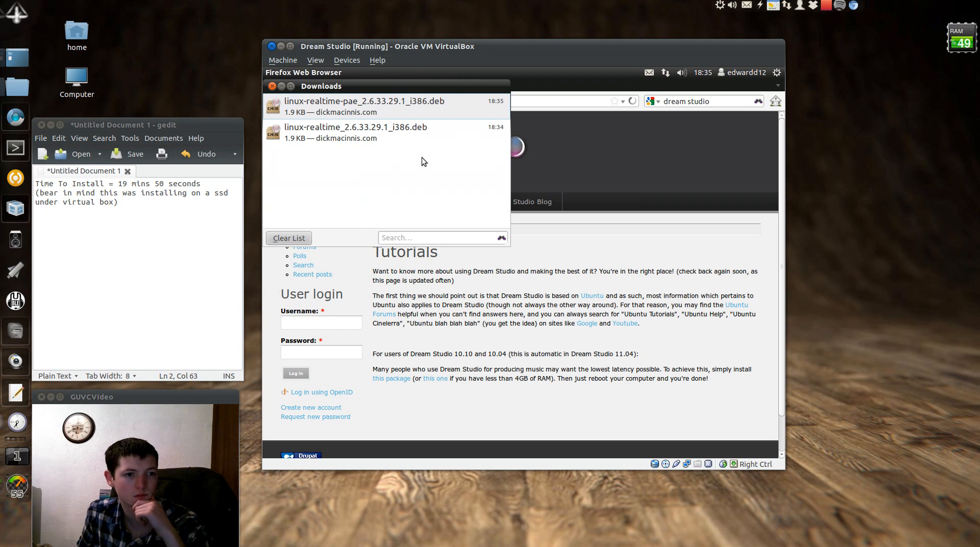
pyautogui.click(393, 115)
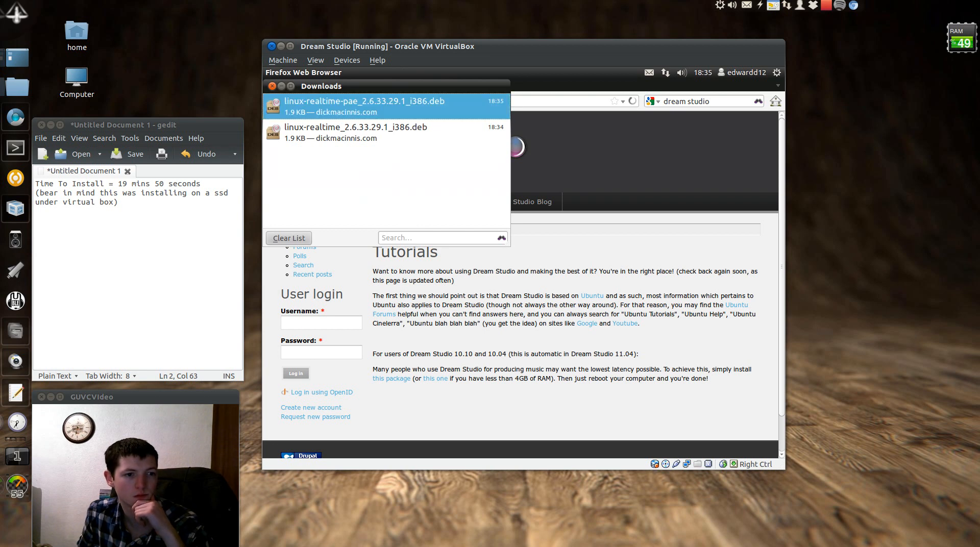
pyautogui.doubleClick(423, 104)
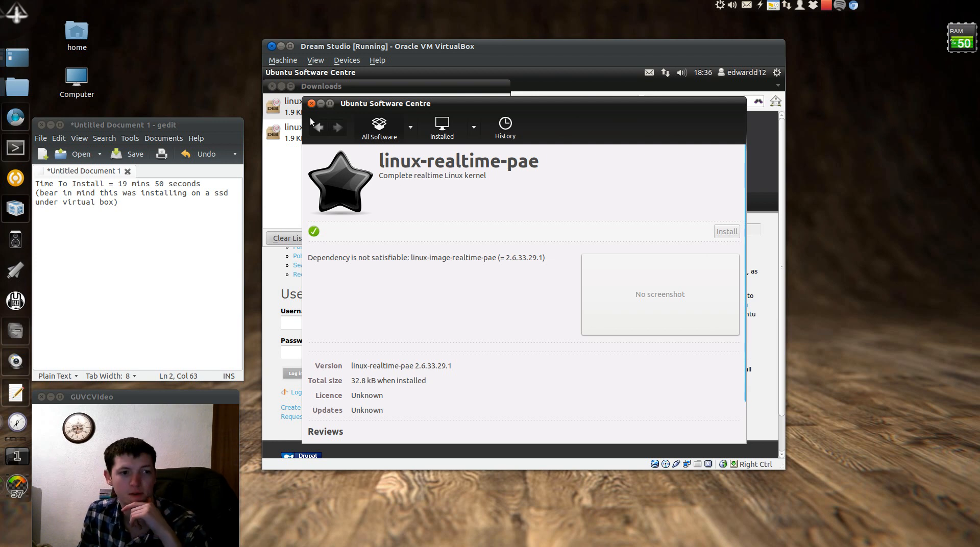
pyautogui.click(311, 104)
pyautogui.click(273, 86)
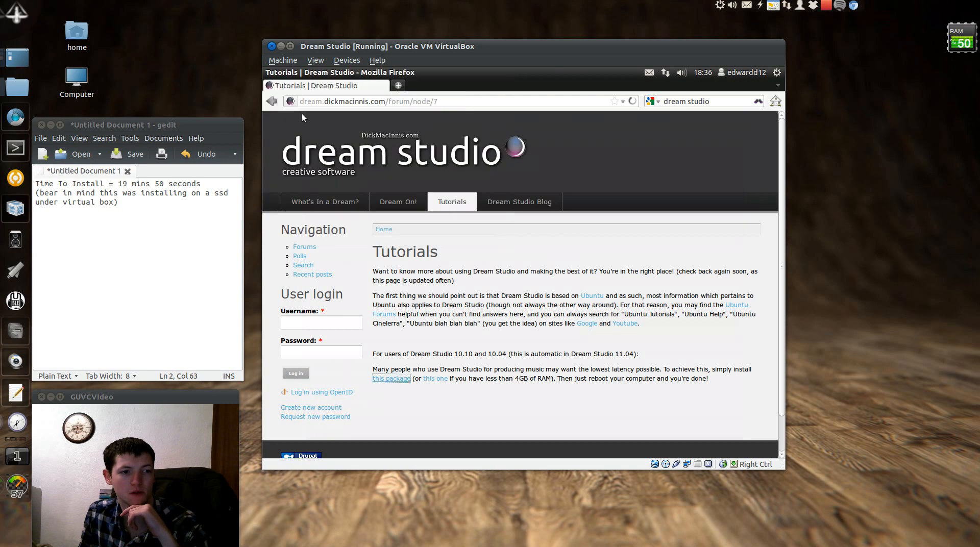
# Close Firefox and browse the full installed-applications list in the Dash
pyautogui.click(269, 72)
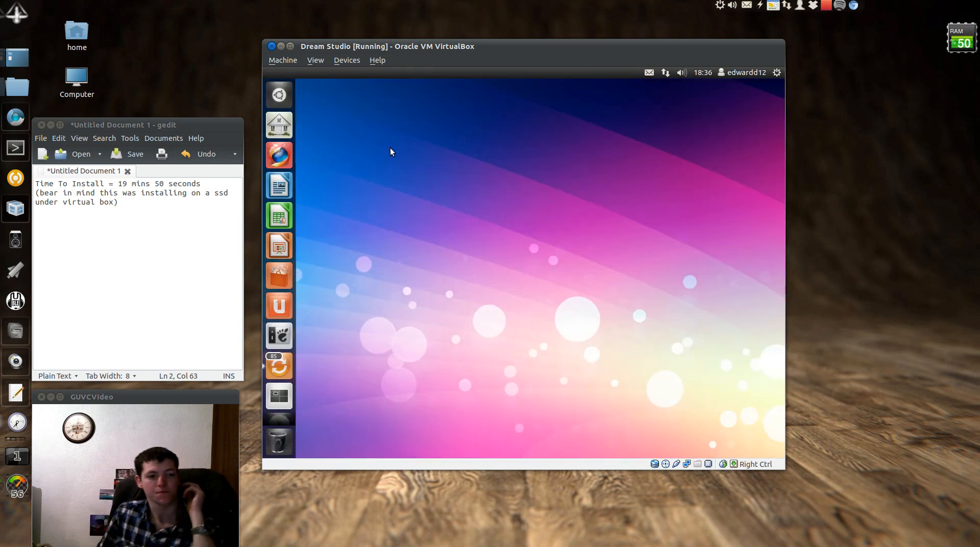
pyautogui.press('super')
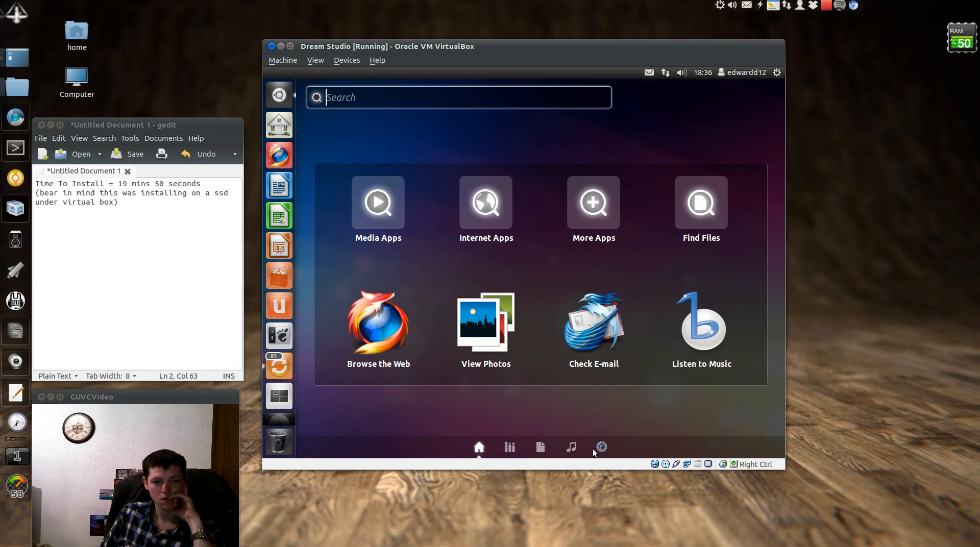
pyautogui.click(602, 447)
pyautogui.click(381, 120)
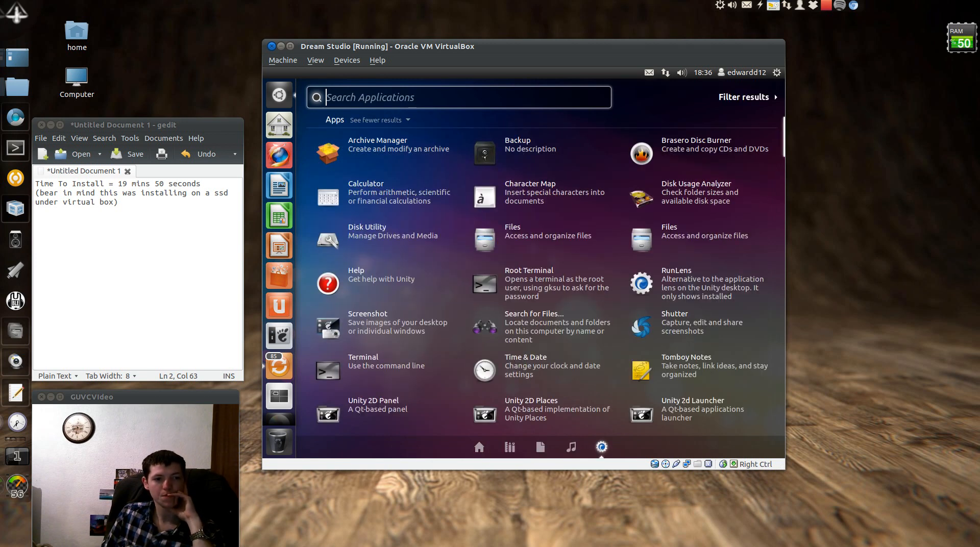
pyautogui.scroll(-5, 785, 136)
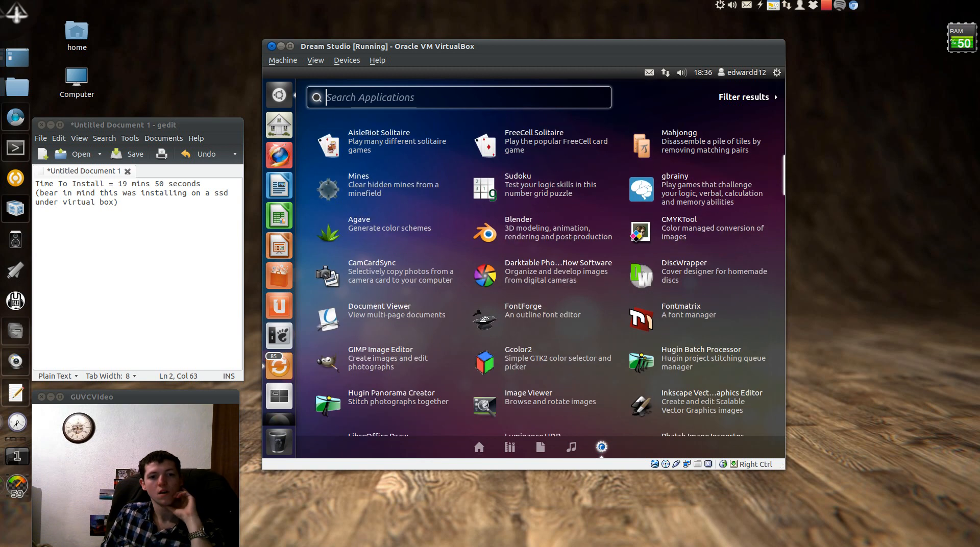
pyautogui.scroll(-15, 541, 276)
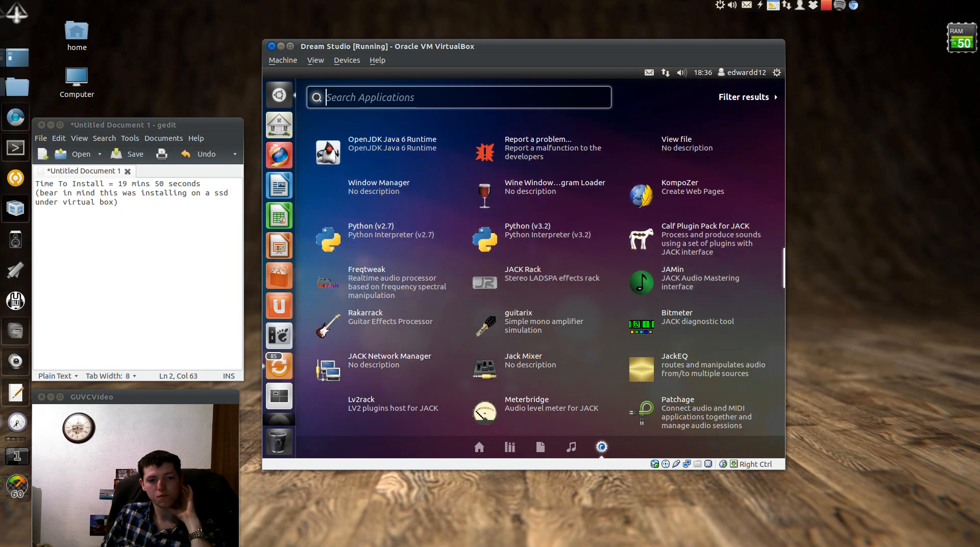
pyautogui.scroll(1, 699, 220)
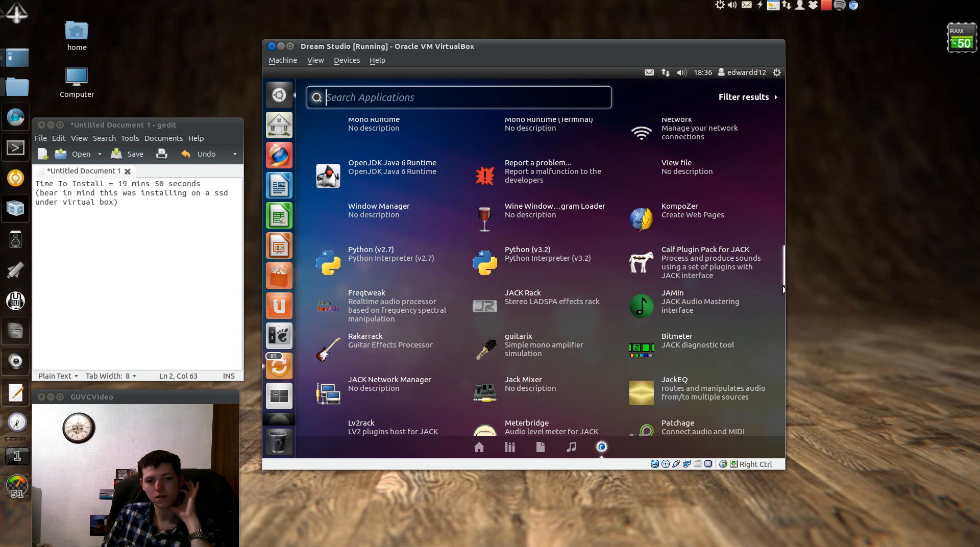
pyautogui.moveTo(784, 263); pyautogui.dragTo(766, 261)
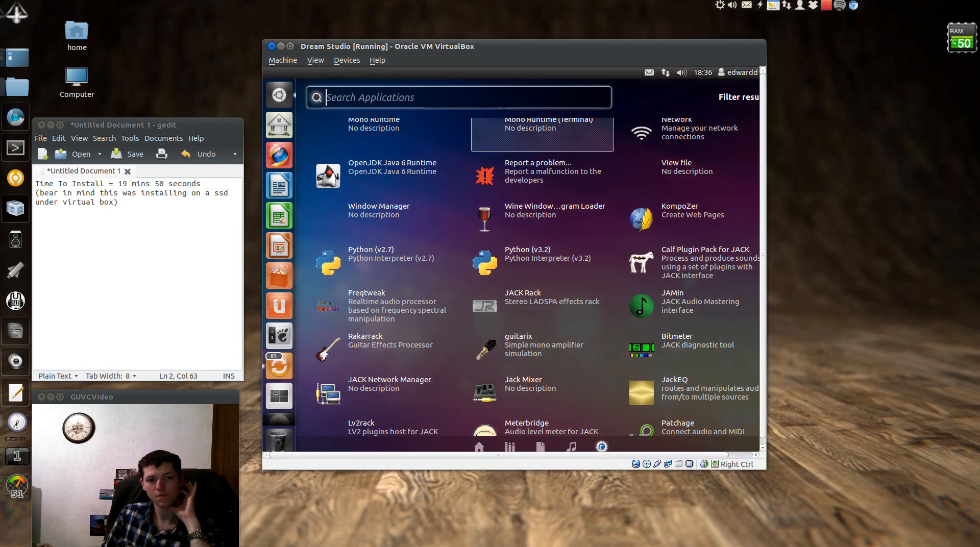
# Search the Dash for 'playonl', clear it, and launch Ubuntu Software Centre
pyautogui.write('play')
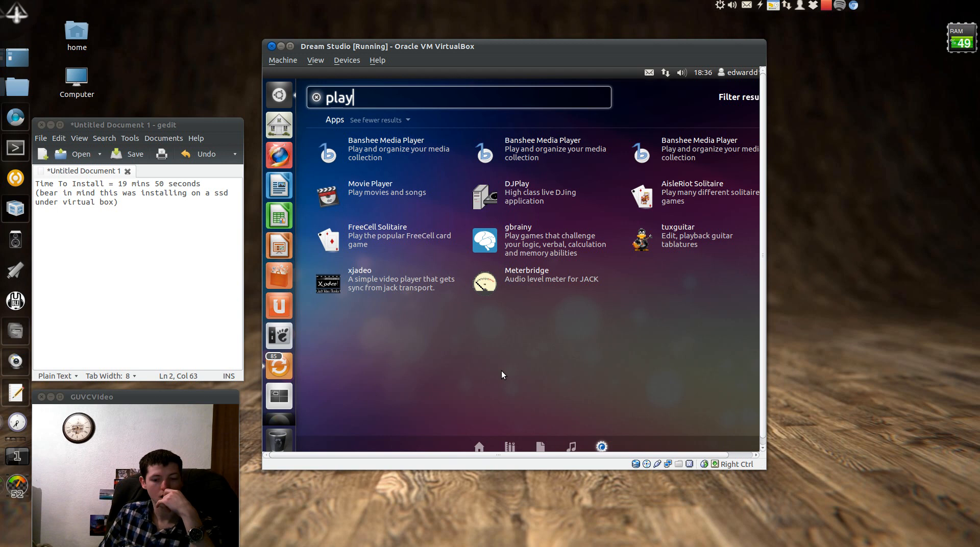
pyautogui.write('on')
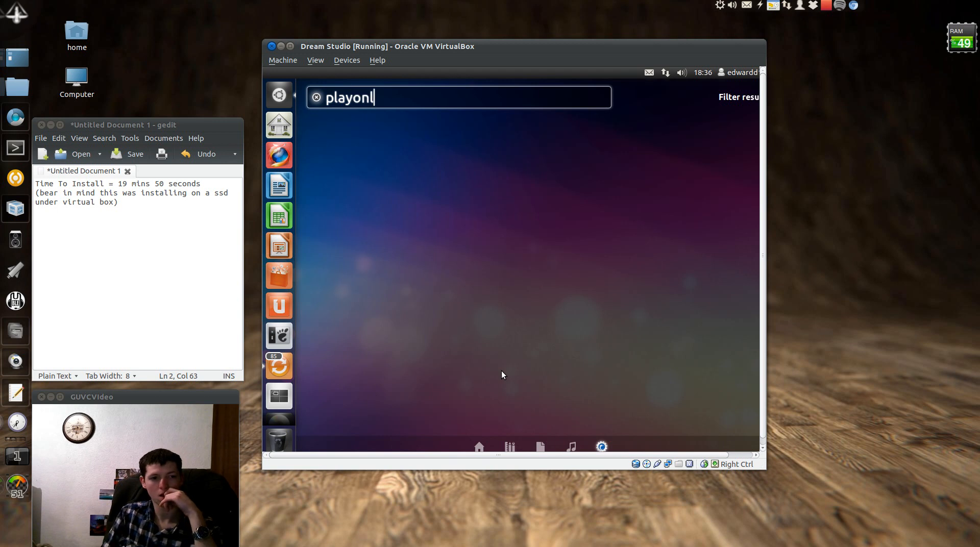
pyautogui.write('l')
pyautogui.press('BackSpace')
pyautogui.press('BackSpace')
pyautogui.press('BackSpace')
pyautogui.press('BackSpace')
pyautogui.press('BackSpace')
pyautogui.press('BackSpace')
pyautogui.press('BackSpace')
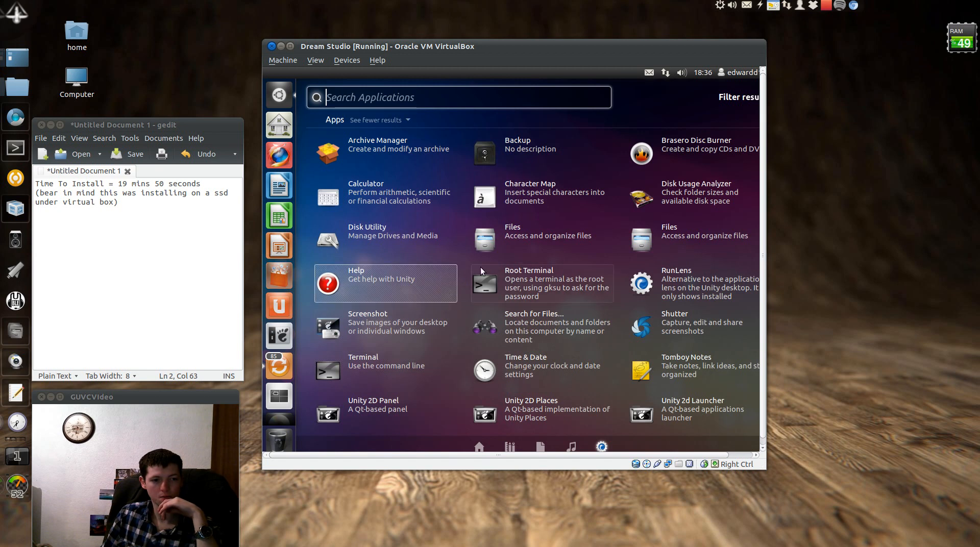
pyautogui.click(281, 97)
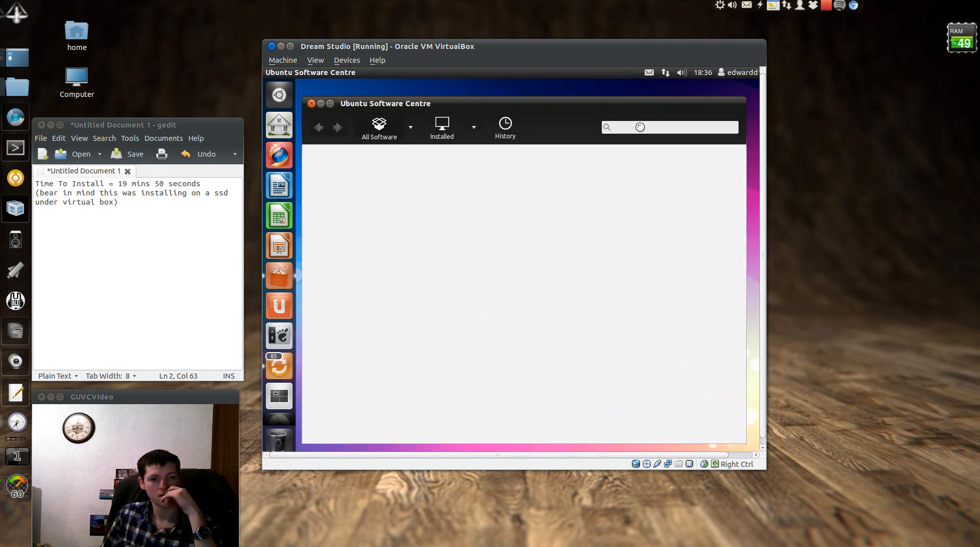
# Search 'playon' in Software Centre, install PlayOnLinux with the account password, then close it
pyautogui.write('playon')
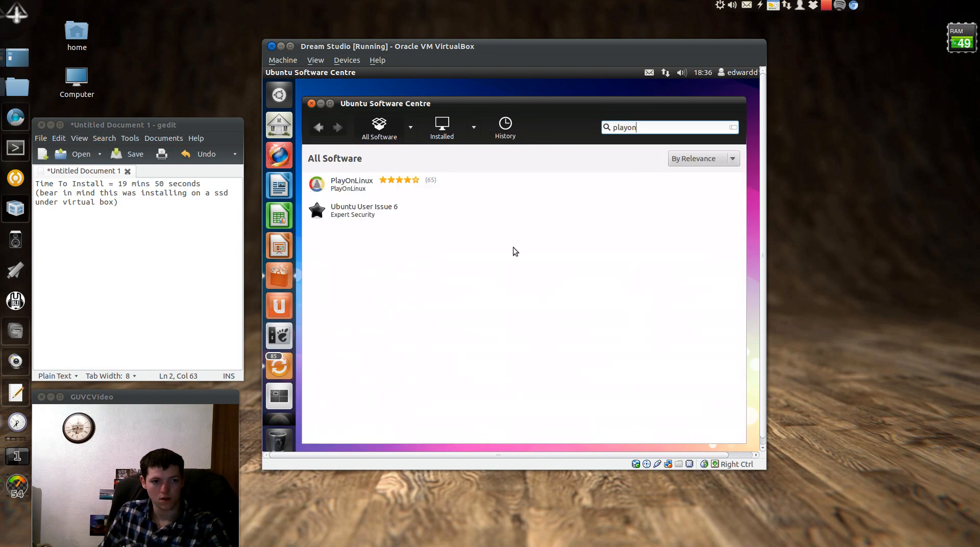
pyautogui.click(381, 187)
pyautogui.click(719, 207)
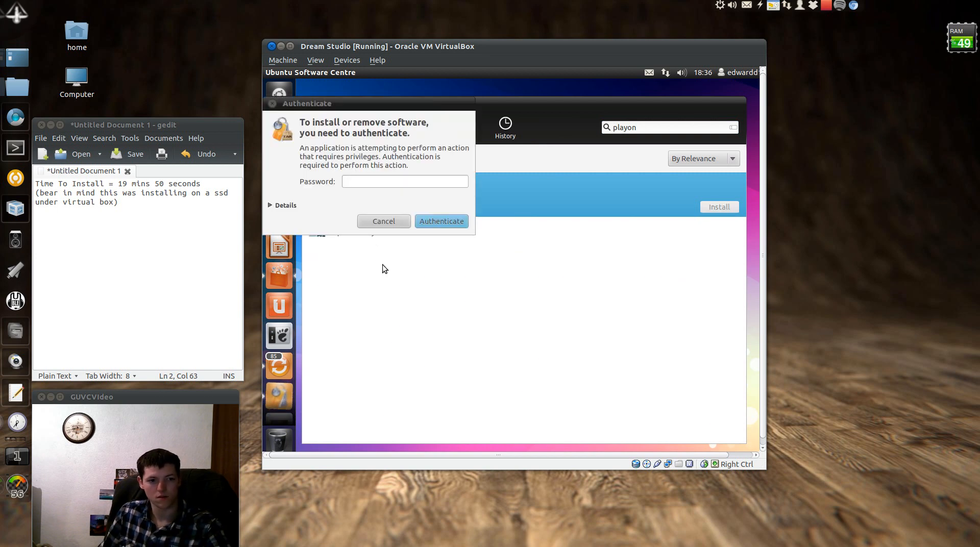
pyautogui.click(396, 178)
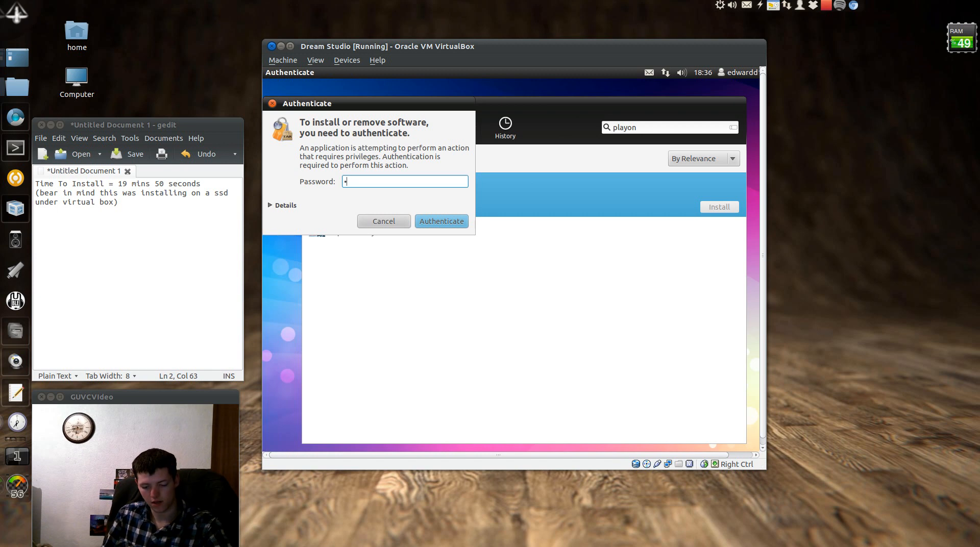
pyautogui.press('Return')
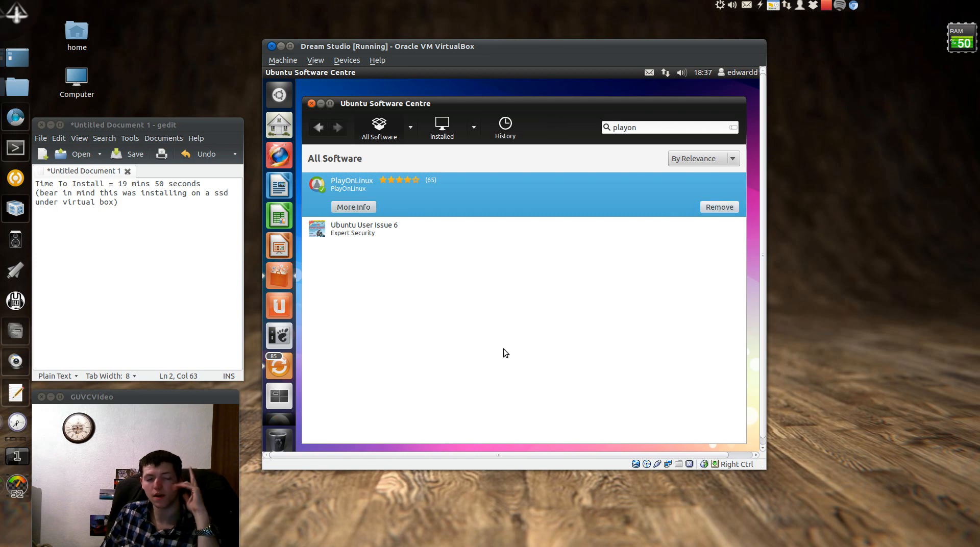
pyautogui.click(311, 104)
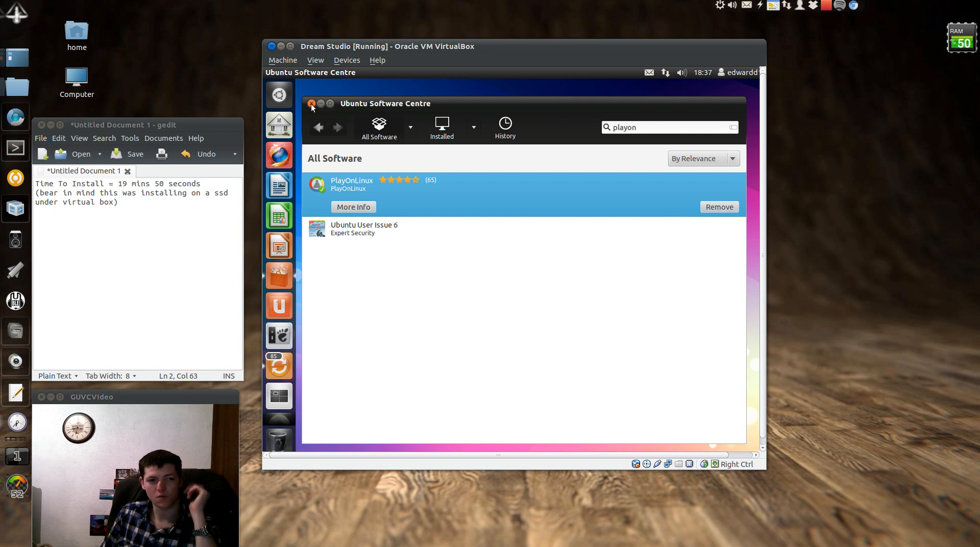
# Launch PlayOnLinux from a Dash search for 'play' and advance its first-use wizard
pyautogui.click(279, 94)
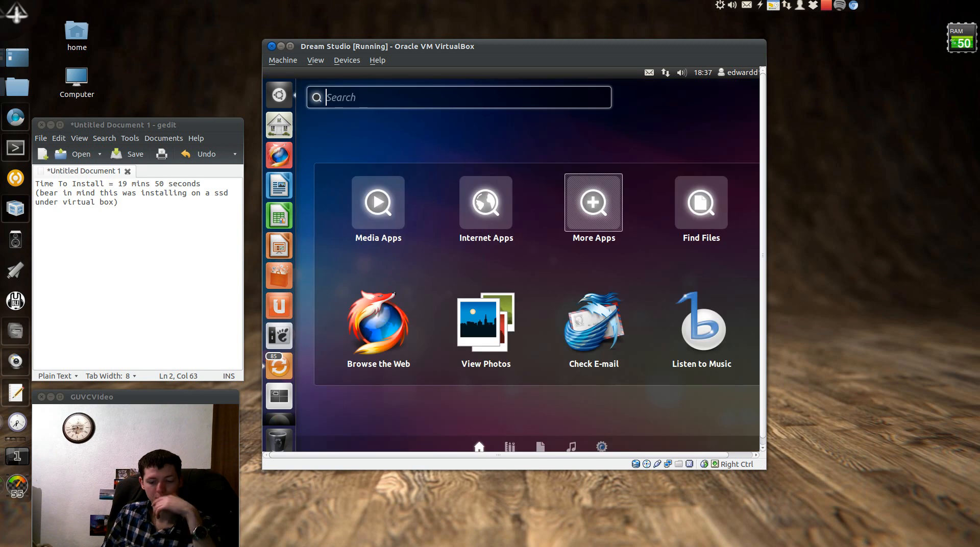
pyautogui.write('play')
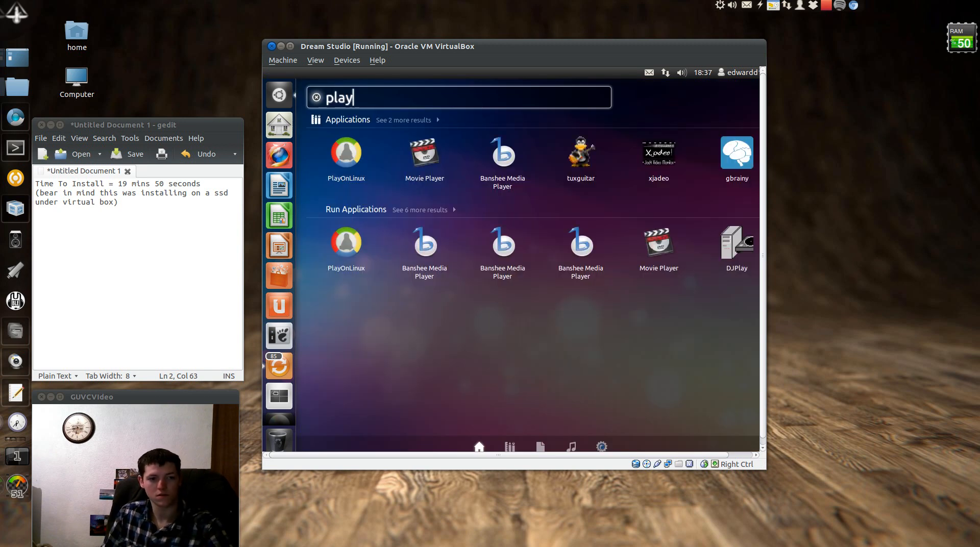
pyautogui.click(346, 161)
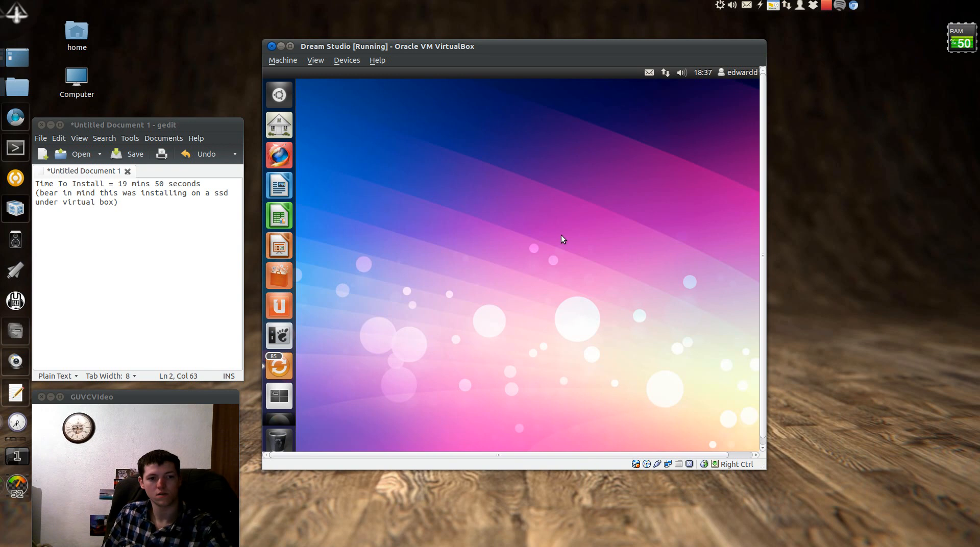
pyautogui.click(585, 375)
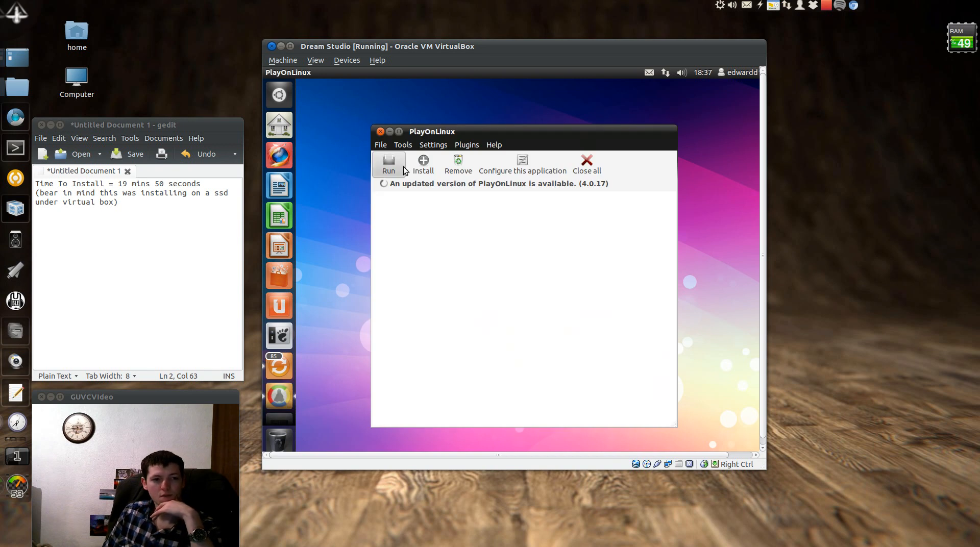
# Look through PlayOnLinux's proxy, System, Plugins and General settings, then close PlayOnLinux
pyautogui.click(400, 145)
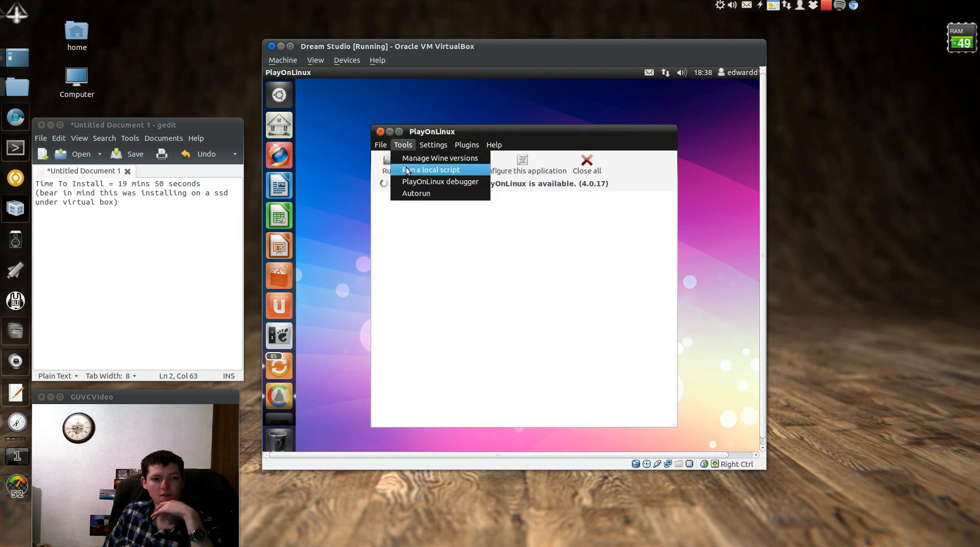
pyautogui.moveTo(445, 147)
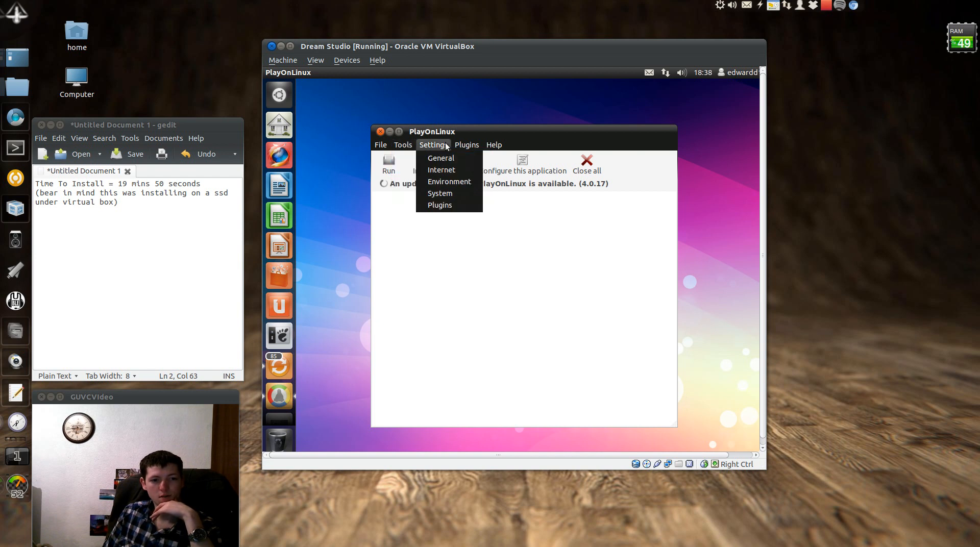
pyautogui.click(458, 168)
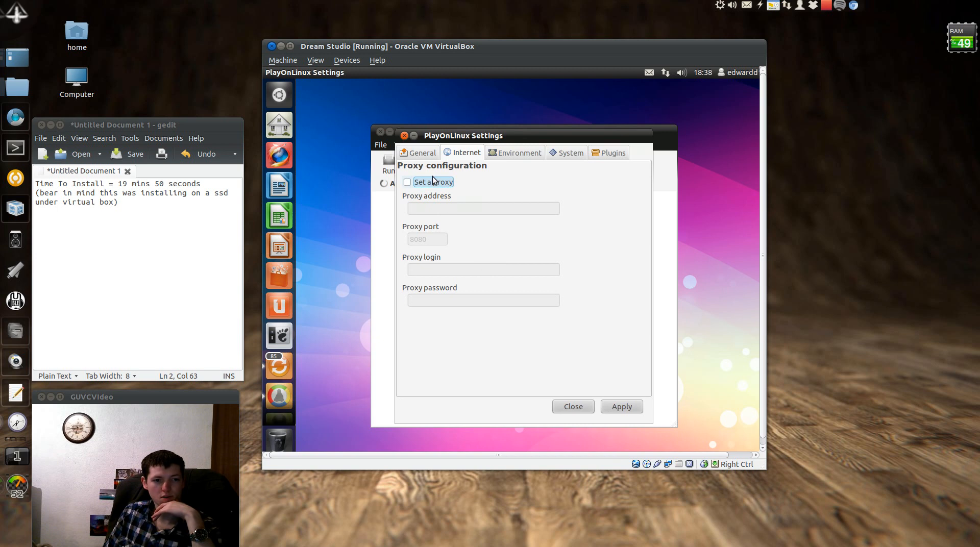
pyautogui.click(581, 153)
pyautogui.click(609, 152)
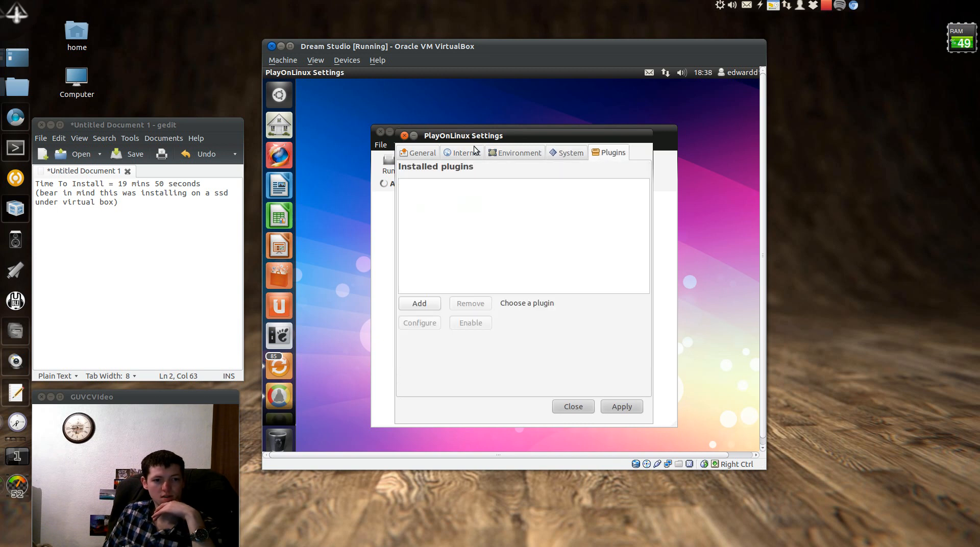
pyautogui.click(418, 152)
pyautogui.click(573, 406)
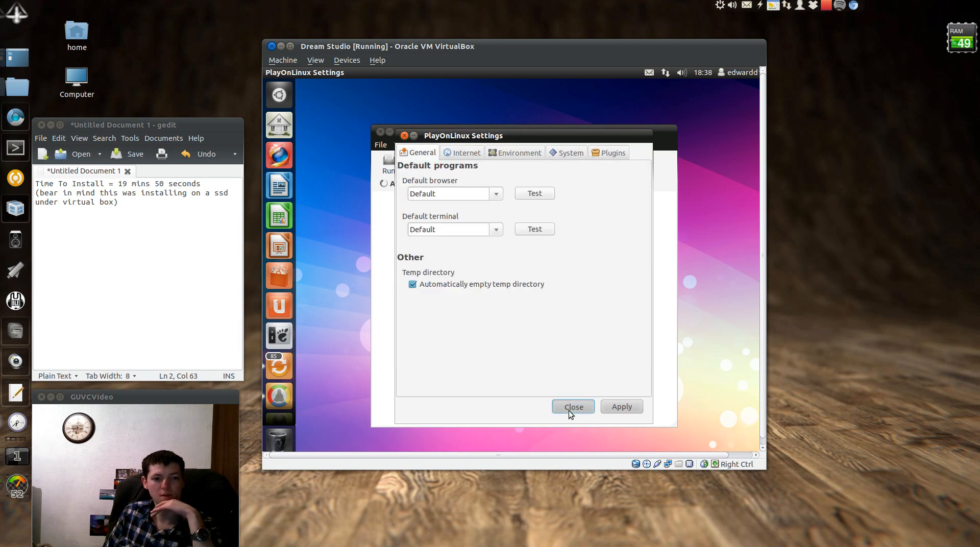
pyautogui.click(380, 132)
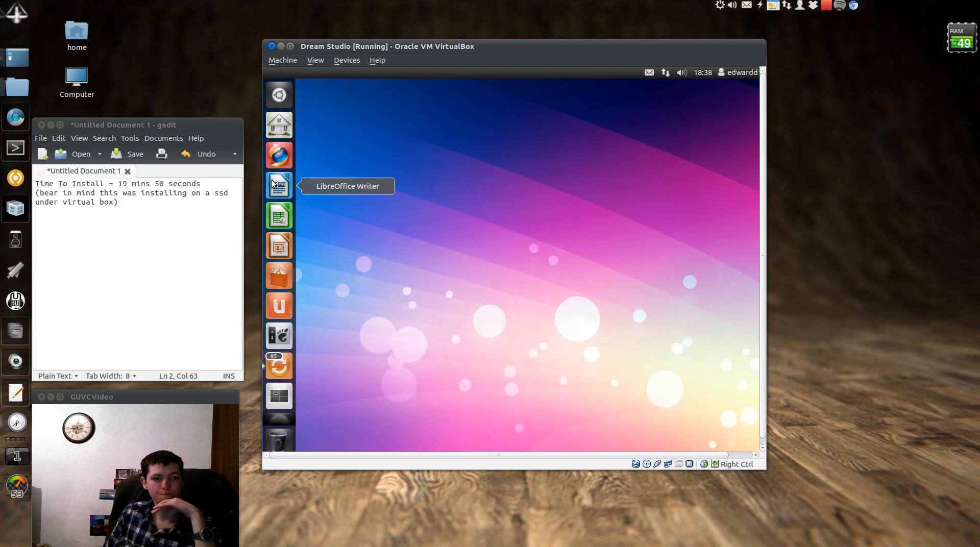
pyautogui.click(279, 247)
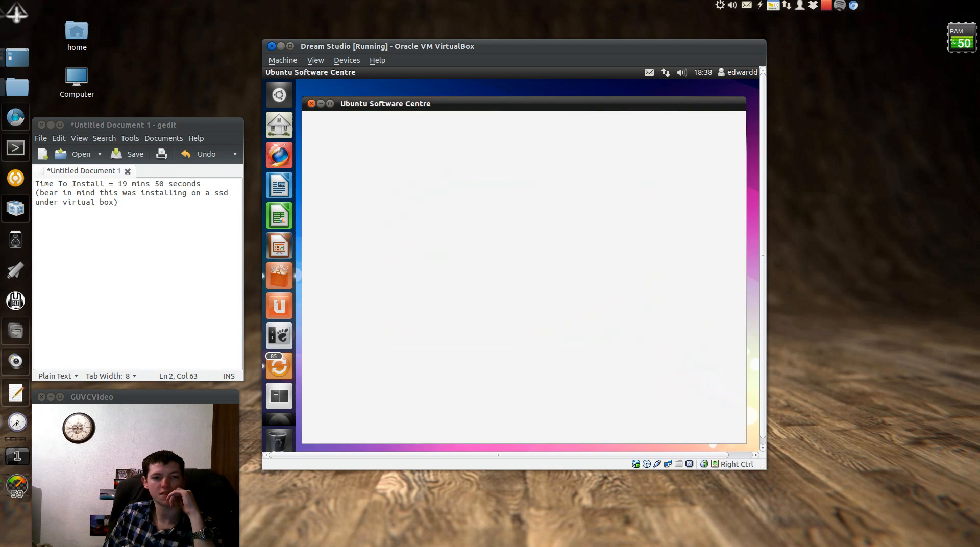
pyautogui.click(320, 103)
pyautogui.click(667, 351)
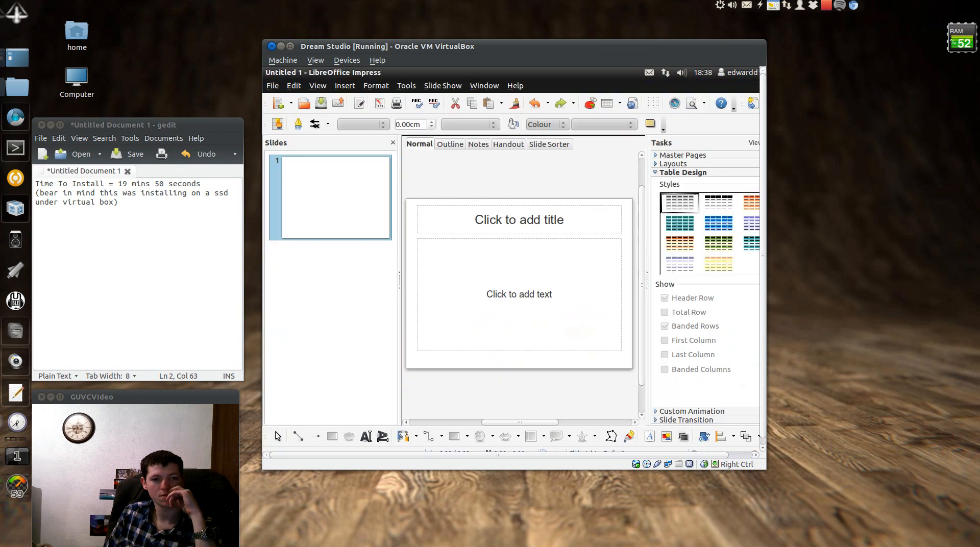
pyautogui.click(508, 88)
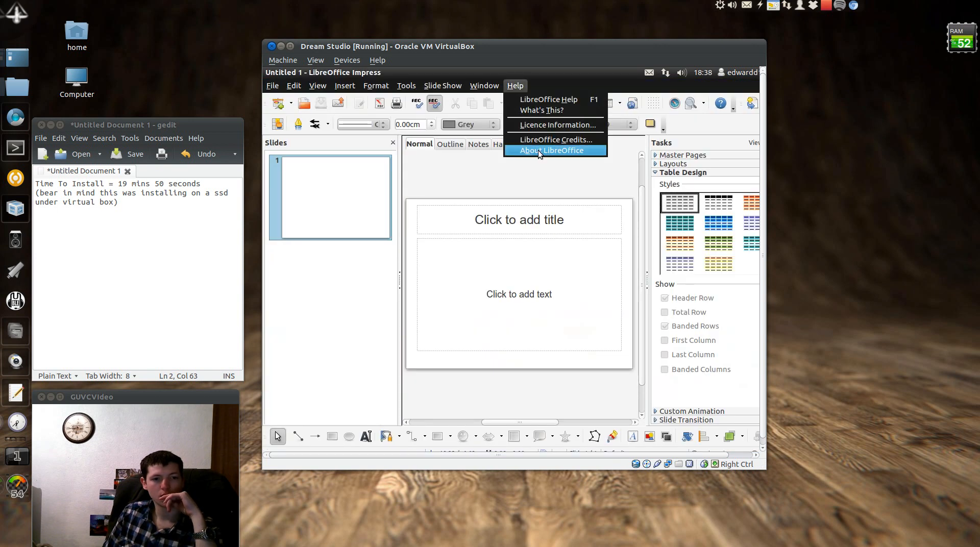
pyautogui.click(538, 150)
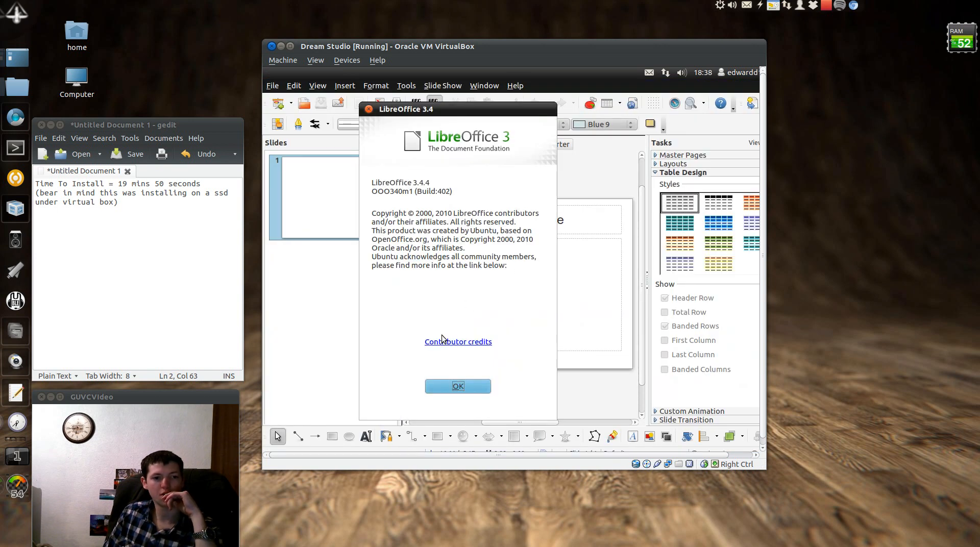
pyautogui.click(457, 387)
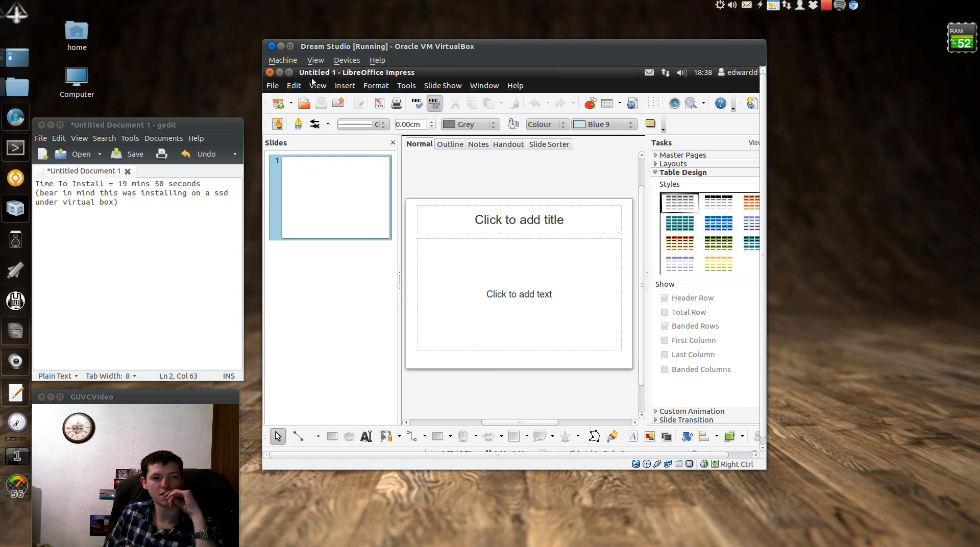
pyautogui.click(270, 73)
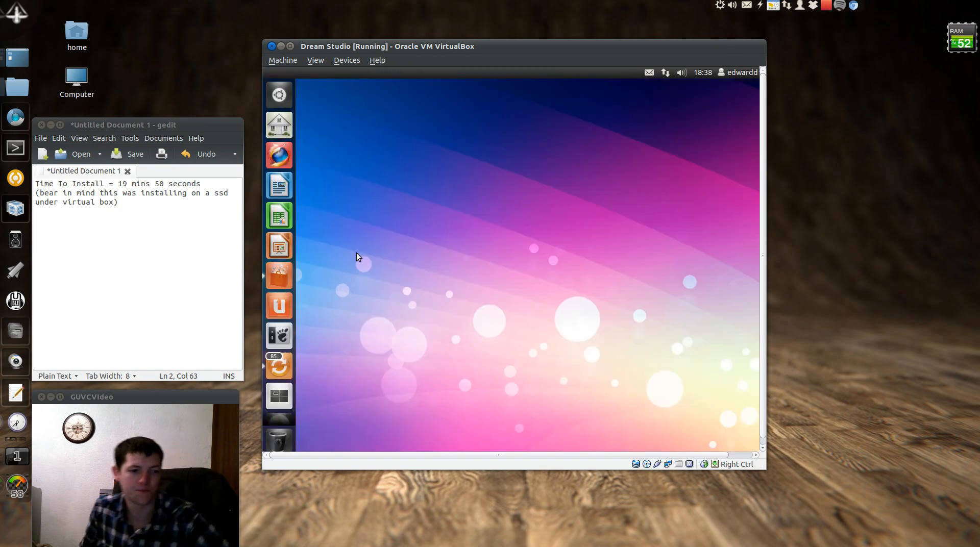
# Search 'wine' in Ubuntu Software Centre, check Winetricks' status, and close Software Centre
pyautogui.click(278, 276)
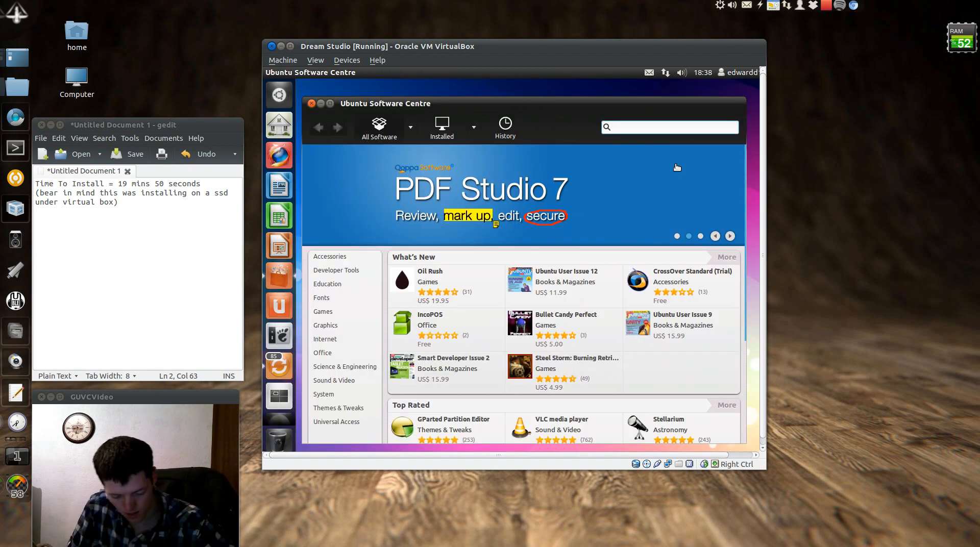
pyautogui.write('wib')
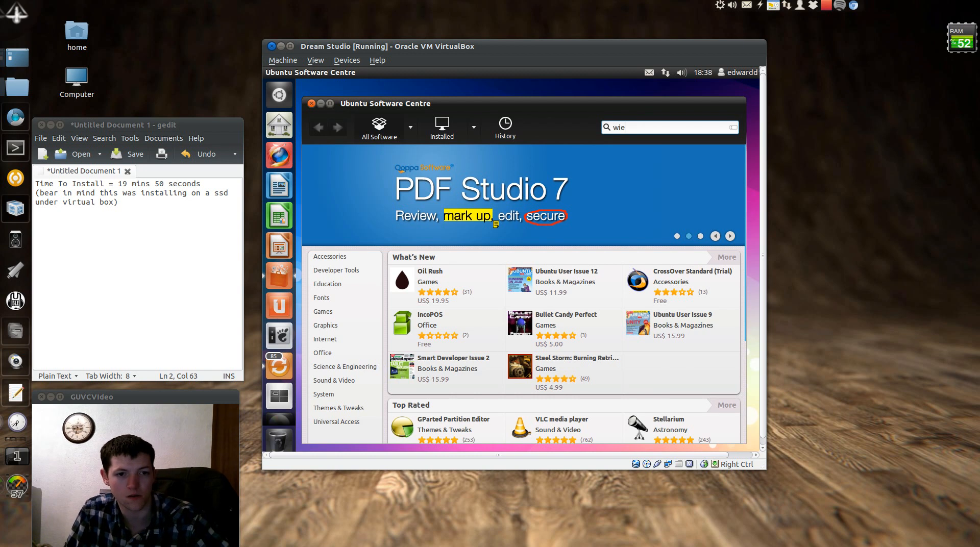
pyautogui.press('BackSpace')
pyautogui.write('ne')
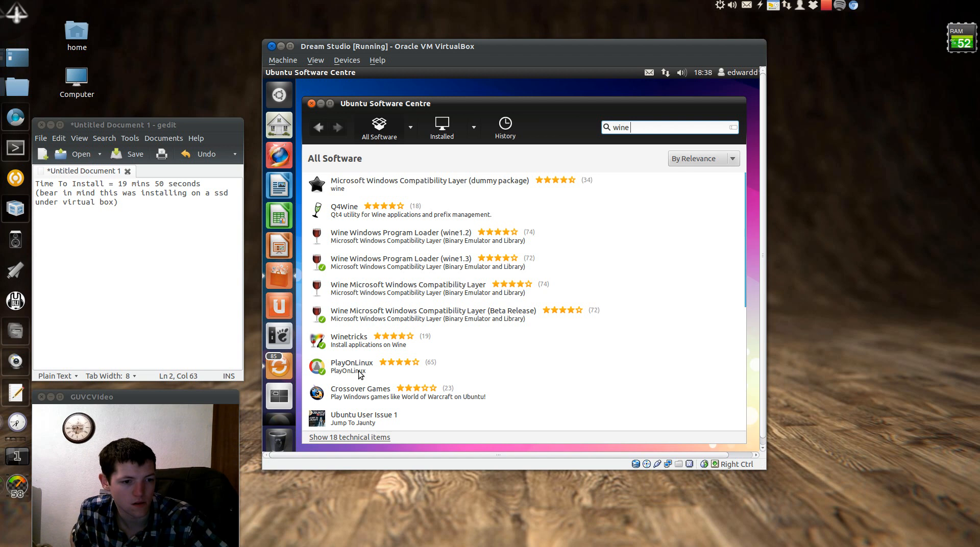
pyautogui.click(351, 351)
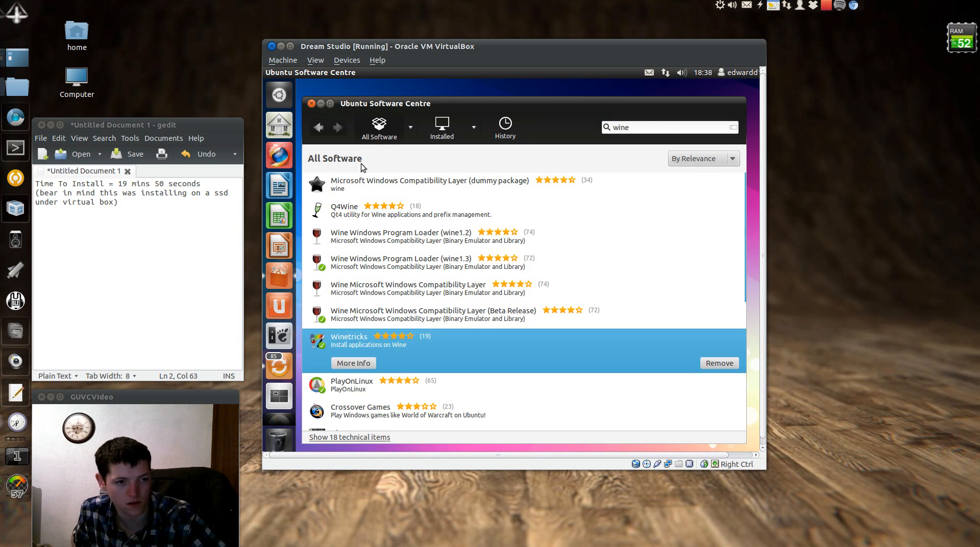
pyautogui.click(311, 104)
# Search 'wine' in the Dash and launch Winetricks
pyautogui.press('super')
pyautogui.write('wine')
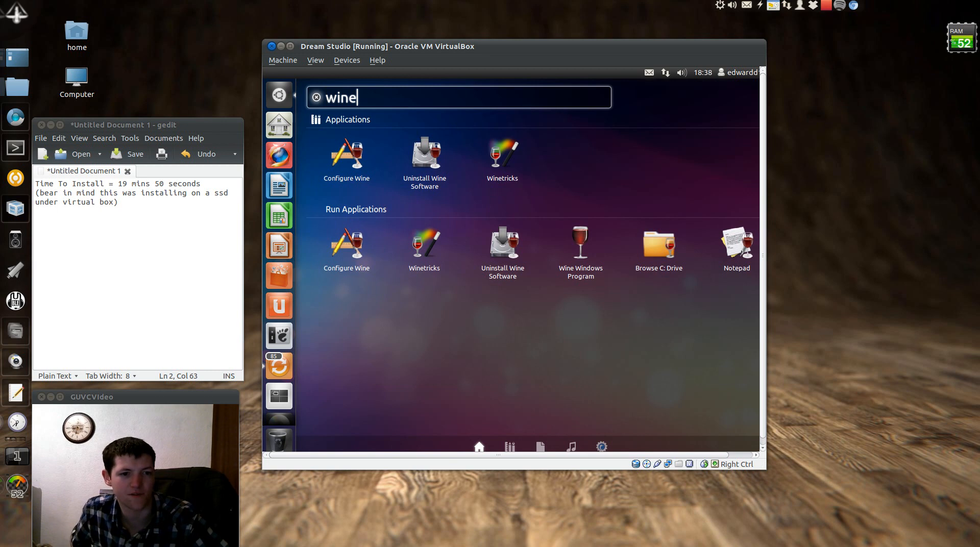
pyautogui.click(520, 179)
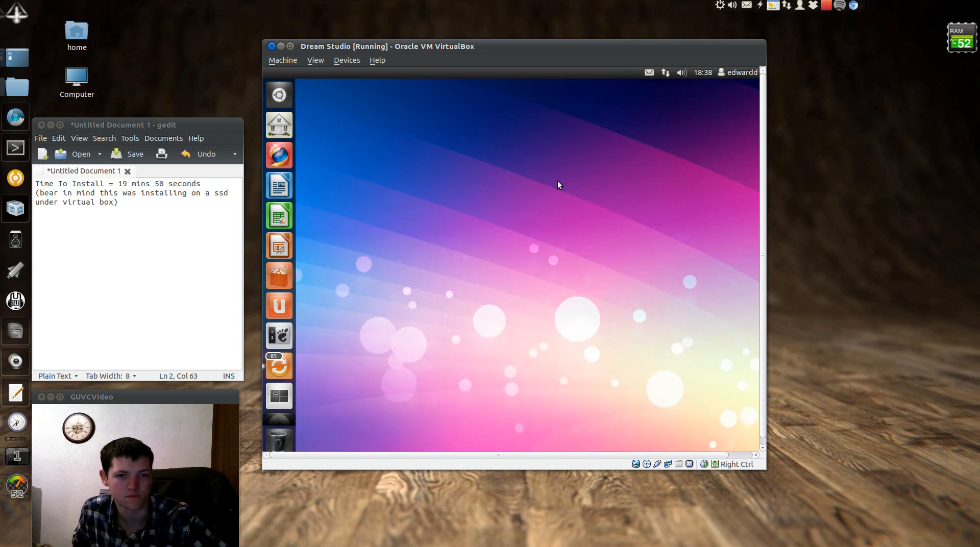
# Enlarge the VM window, move the Wine notice aside, and choose Install an app in Winetricks
pyautogui.moveTo(761, 466); pyautogui.dragTo(864, 504)
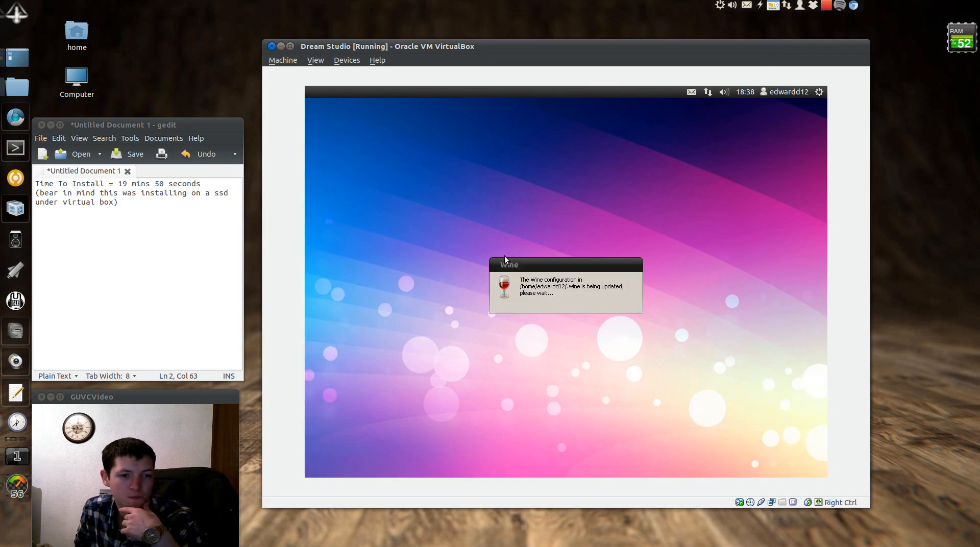
pyautogui.moveTo(572, 268)
pyautogui.mouseDown()
pyautogui.moveTo(381, 255)
pyautogui.moveTo(557, 267)
pyautogui.mouseUp()
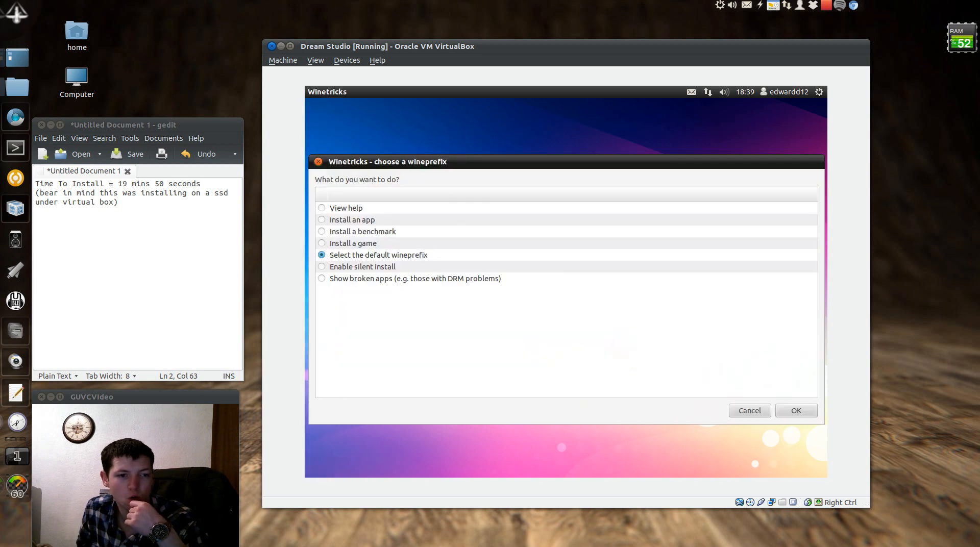
pyautogui.click(322, 220)
pyautogui.click(795, 410)
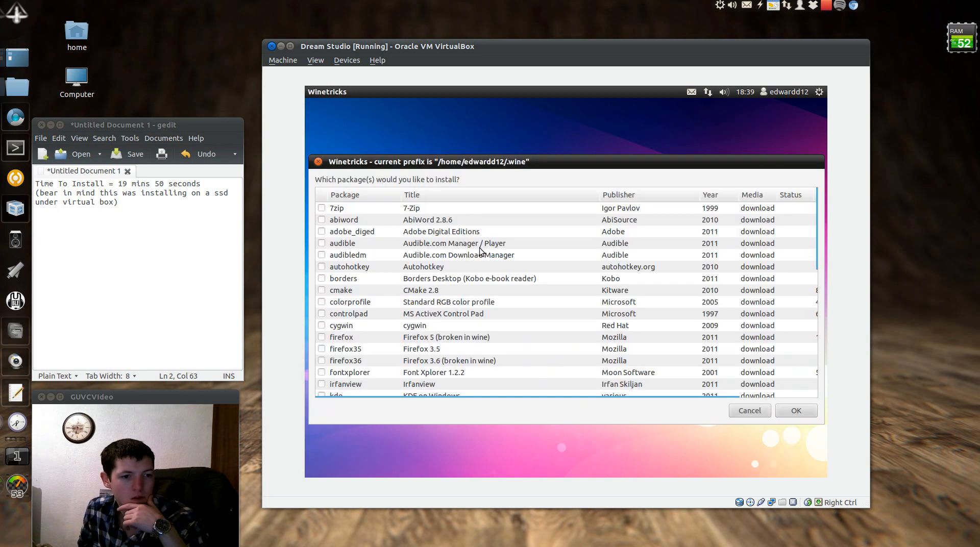
# Browse the installable apps list (Steam, Spotify, VLC) and cancel back to the wineprefix choices
pyautogui.write('in')
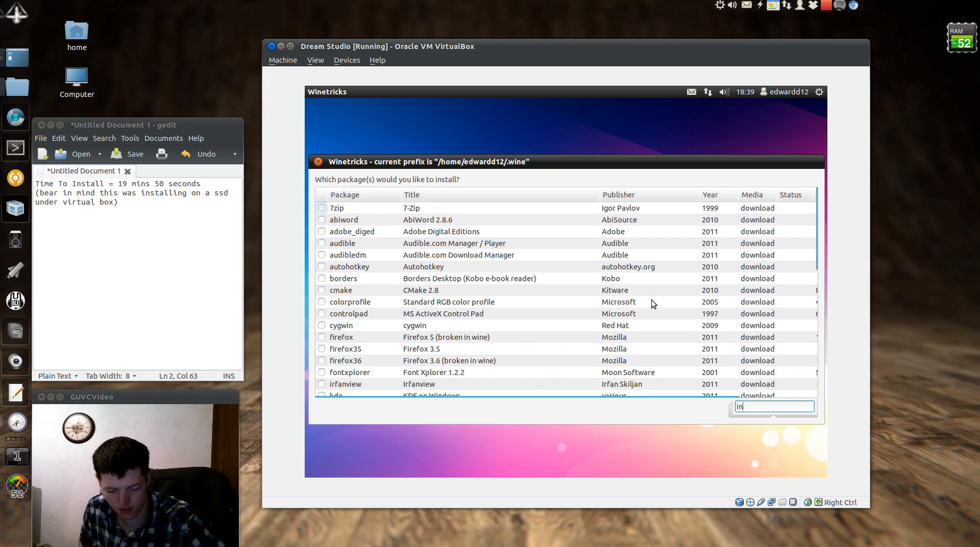
pyautogui.press('Escape')
pyautogui.moveTo(822, 226); pyautogui.dragTo(800, 284)
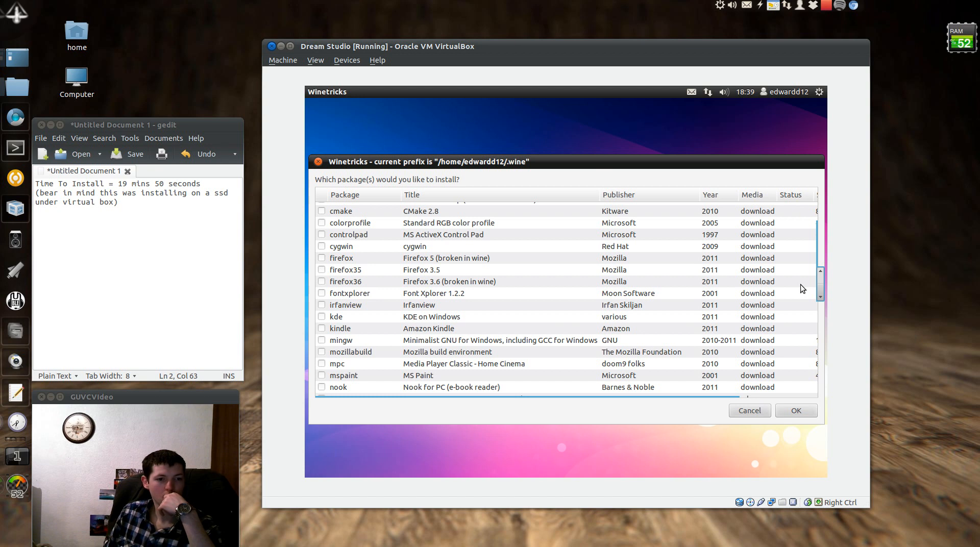
pyautogui.moveTo(801, 285)
pyautogui.mouseDown()
pyautogui.moveTo(800, 231)
pyautogui.moveTo(802, 285)
pyautogui.mouseUp()
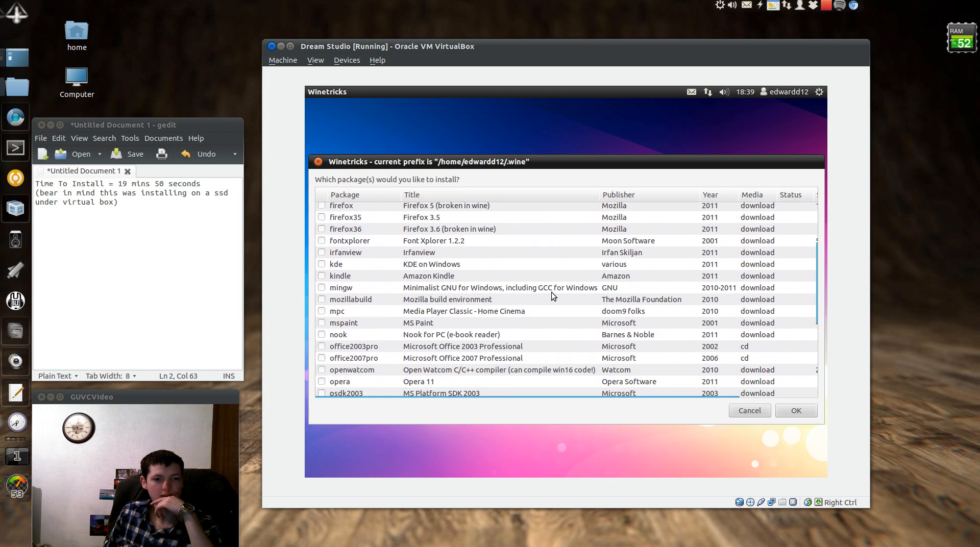
pyautogui.scroll(-3, 823, 294)
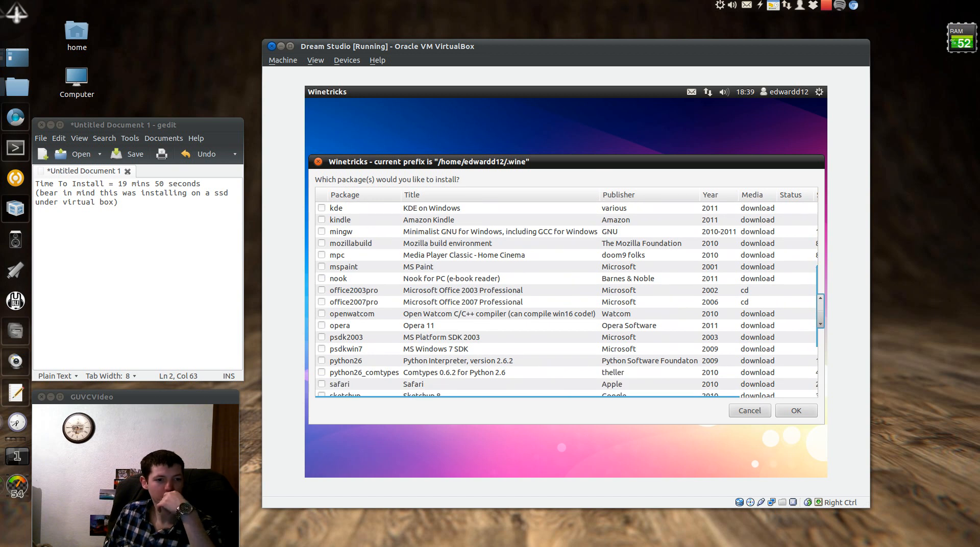
pyautogui.scroll(-5, 820, 312)
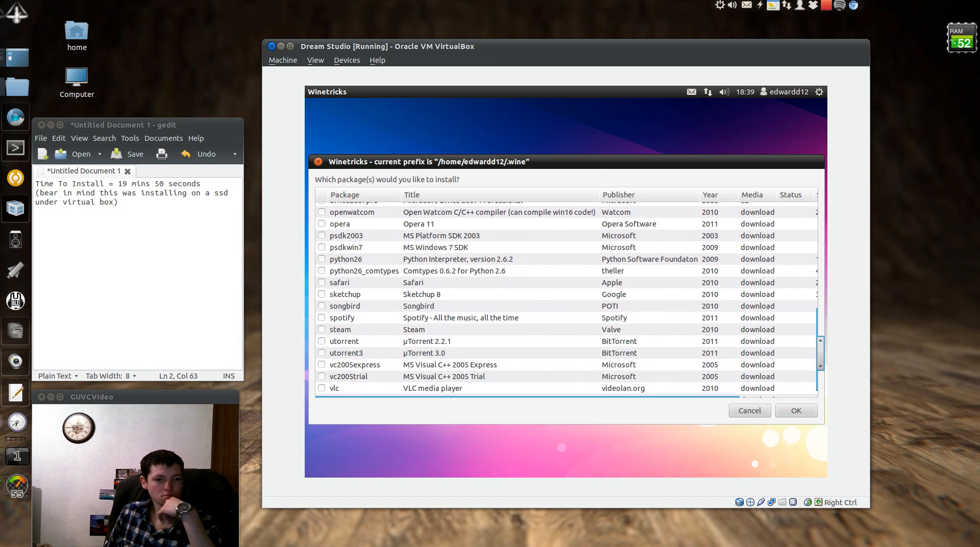
pyautogui.scroll(-2, 567, 300)
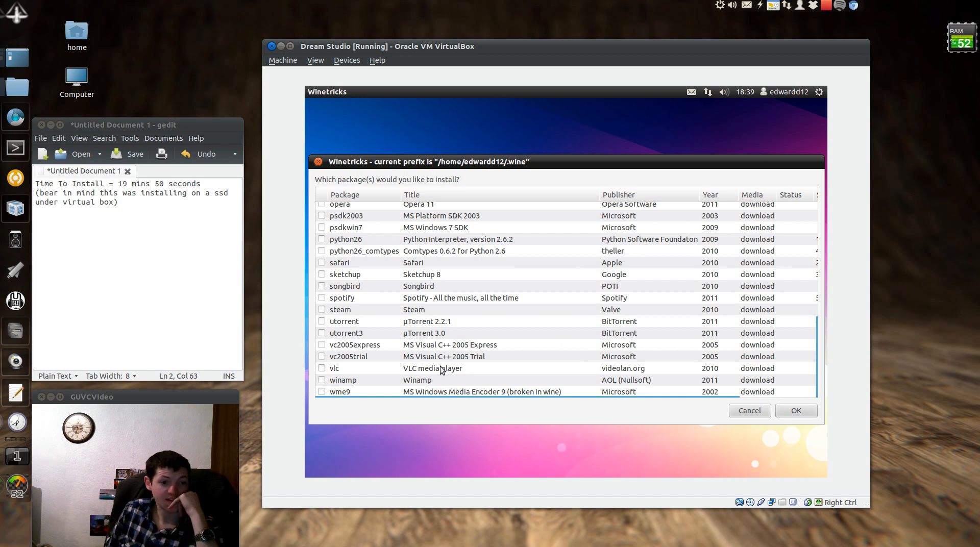
pyautogui.click(748, 411)
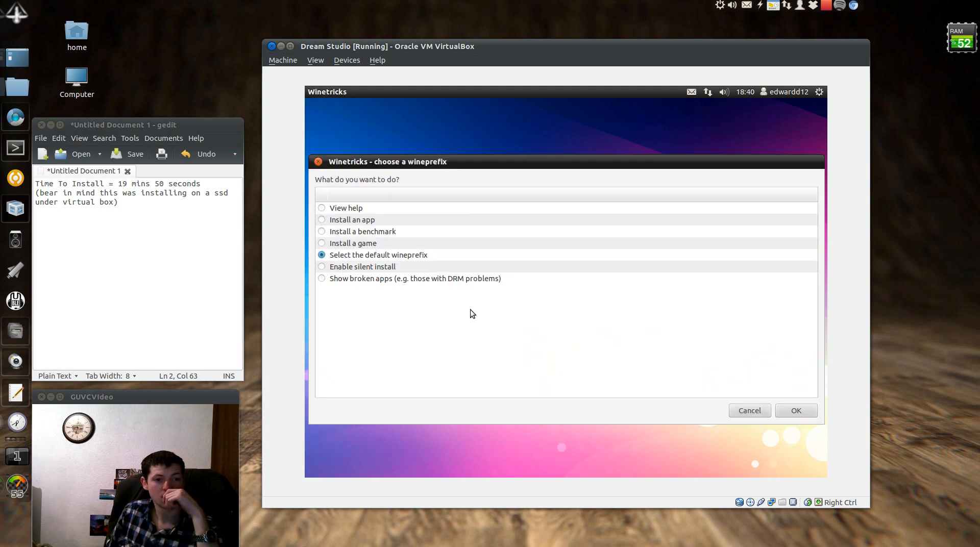
# Close Winetricks, search Firefox for 'internet explorer 9', and open Microsoft's result
pyautogui.click(315, 162)
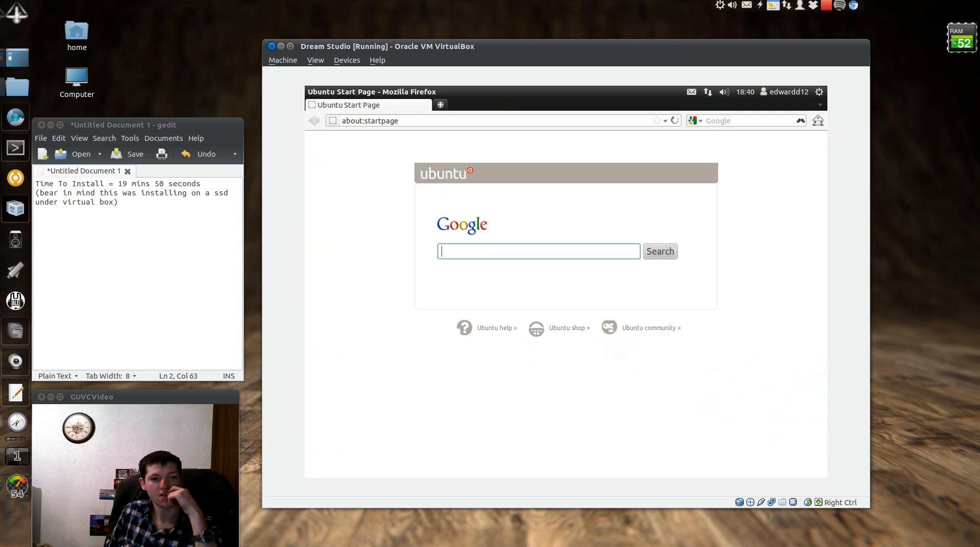
pyautogui.click(741, 123)
pyautogui.write('i')
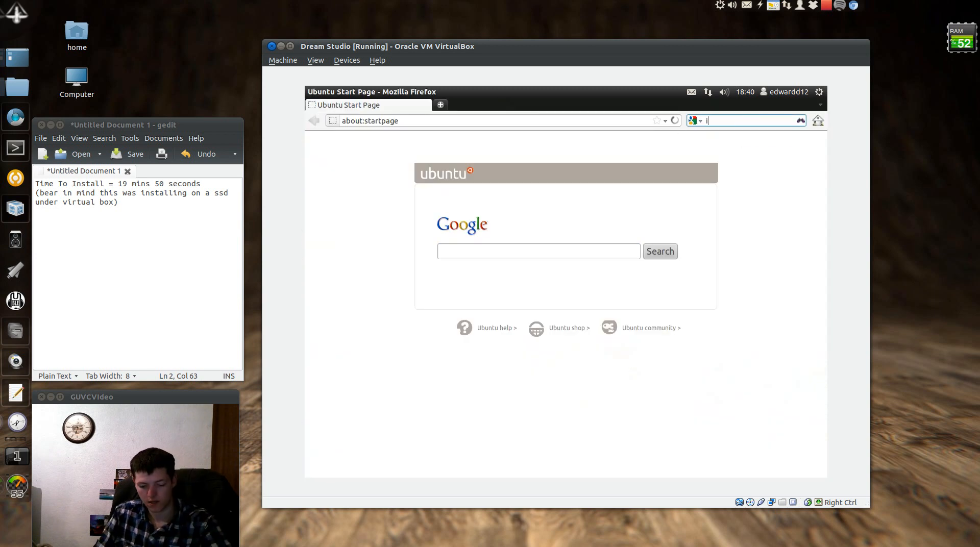
pyautogui.write('nternet exp')
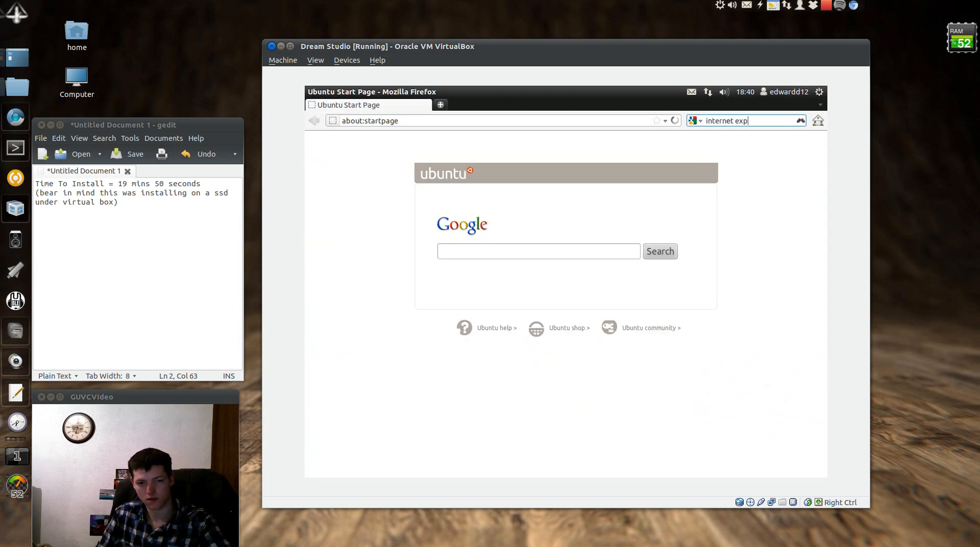
pyautogui.write('lorer 9')
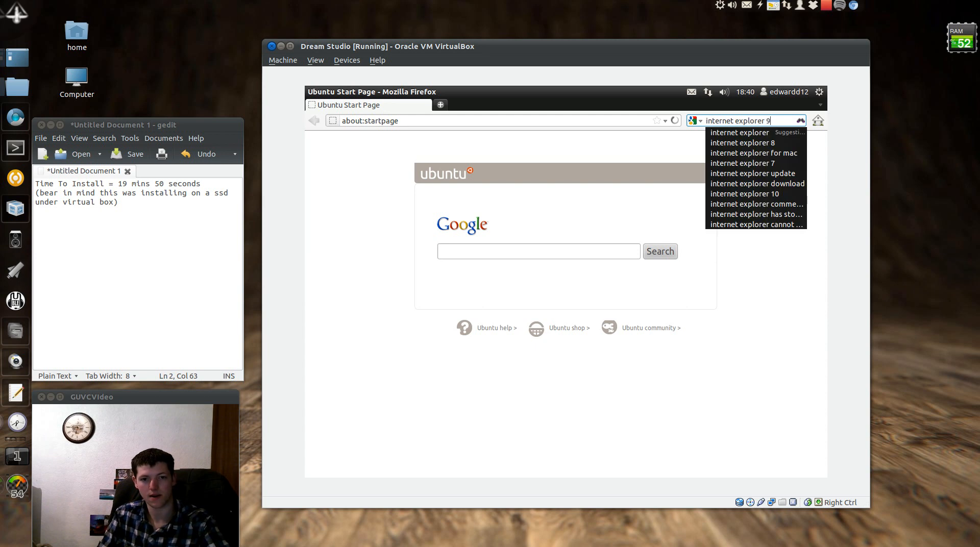
pyautogui.press('Return')
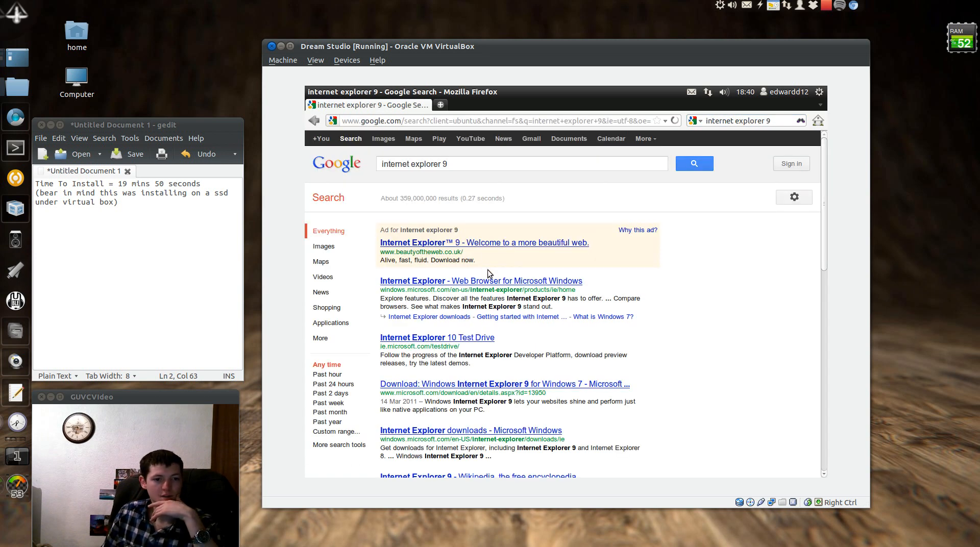
pyautogui.click(491, 281)
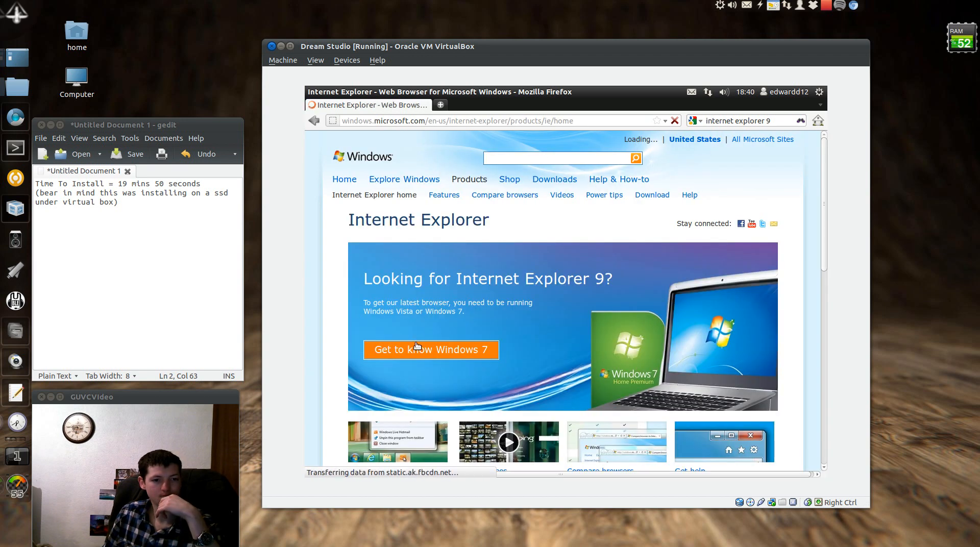
# Go to the Download Internet Explorer 9 page and expand the English version choices
pyautogui.moveTo(824, 203)
pyautogui.mouseDown()
pyautogui.moveTo(826, 380)
pyautogui.moveTo(841, 201)
pyautogui.mouseUp()
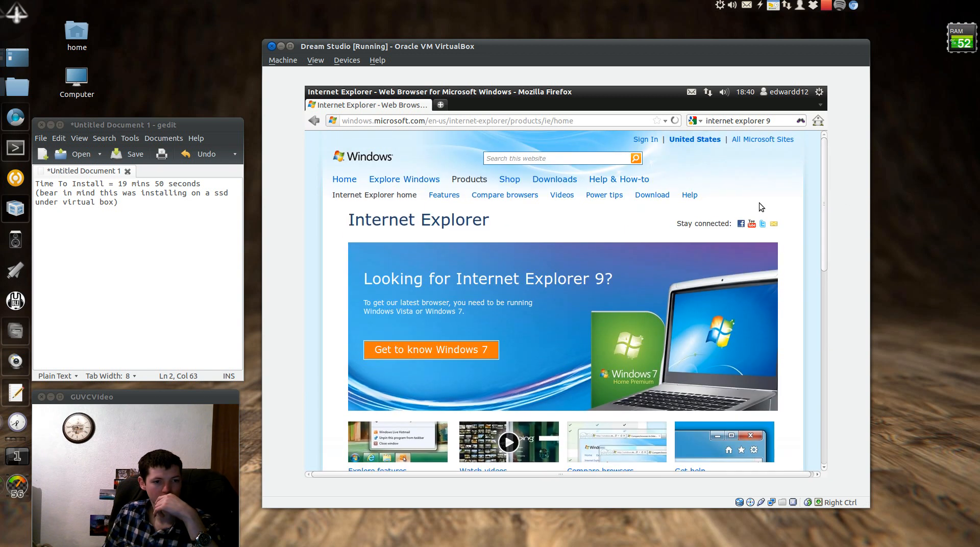
pyautogui.click(651, 196)
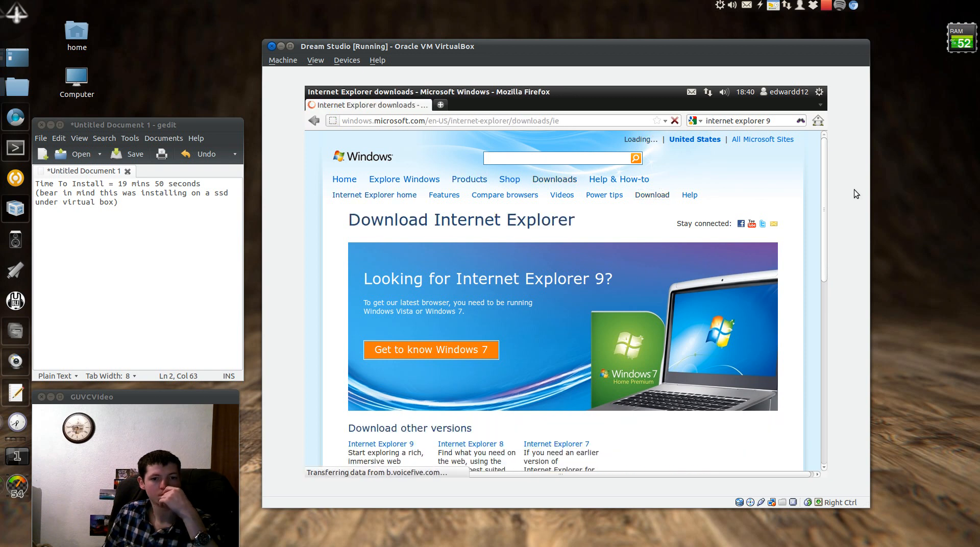
pyautogui.scroll(-5, 827, 189)
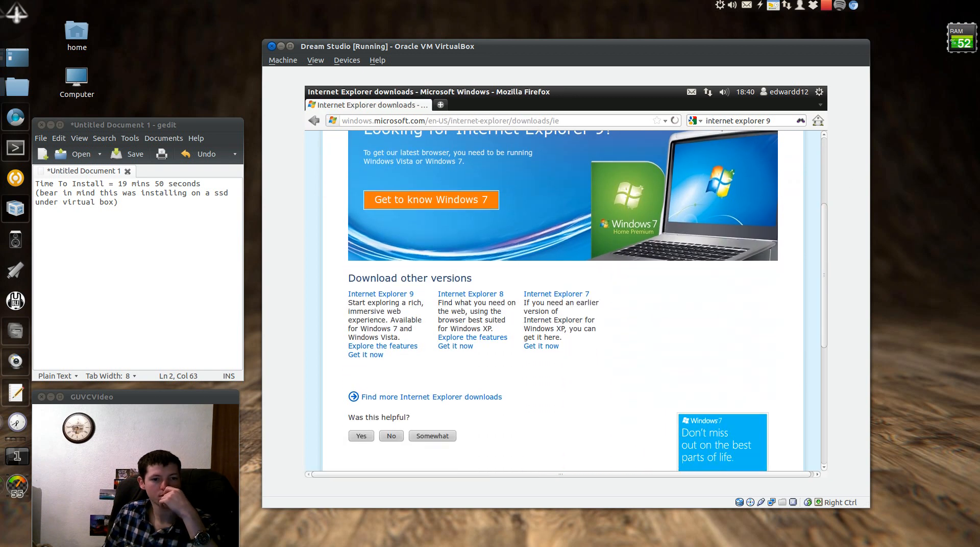
pyautogui.click(380, 294)
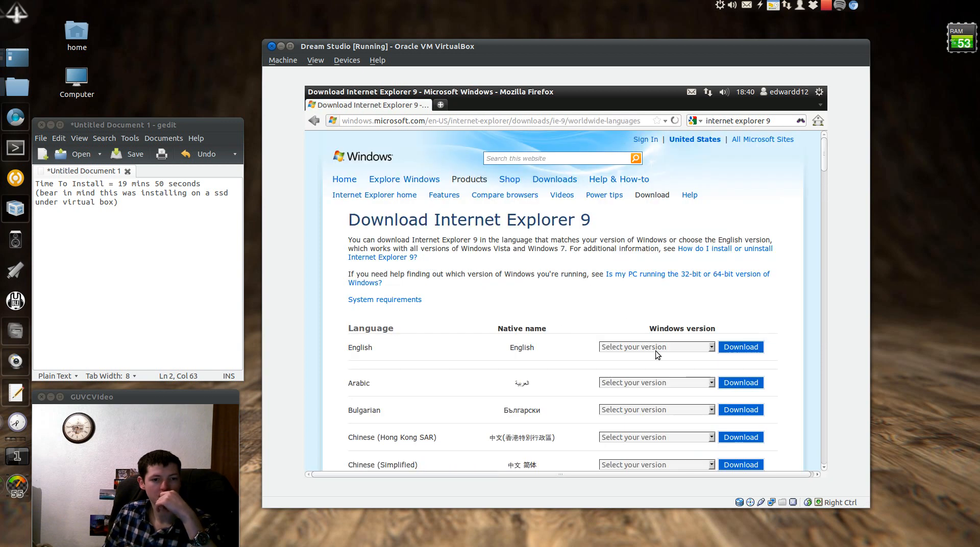
pyautogui.click(671, 348)
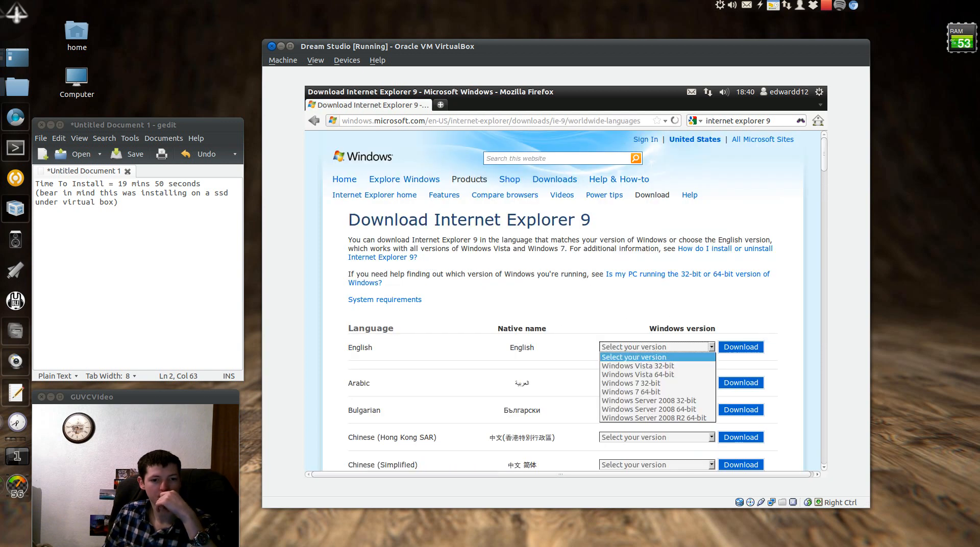
# Download the English Windows 7 32-bit IE9 installer, open it with Wine, and dismiss the Vista/7 error
pyautogui.click(681, 384)
pyautogui.click(740, 347)
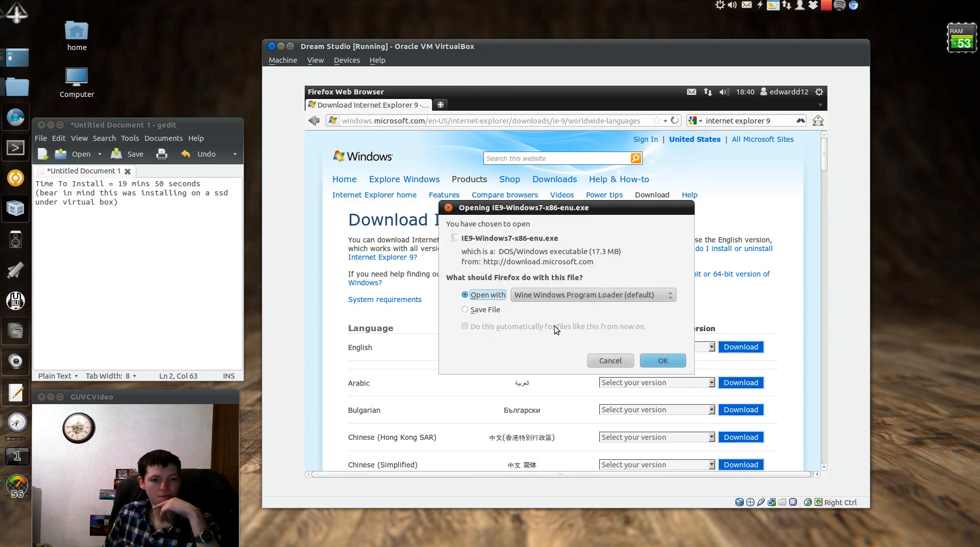
pyautogui.click(658, 359)
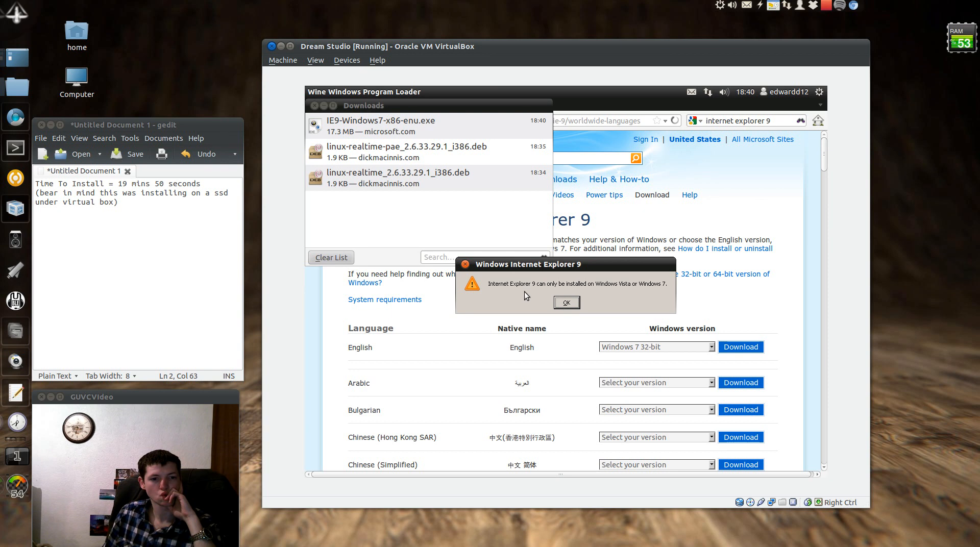
pyautogui.click(566, 303)
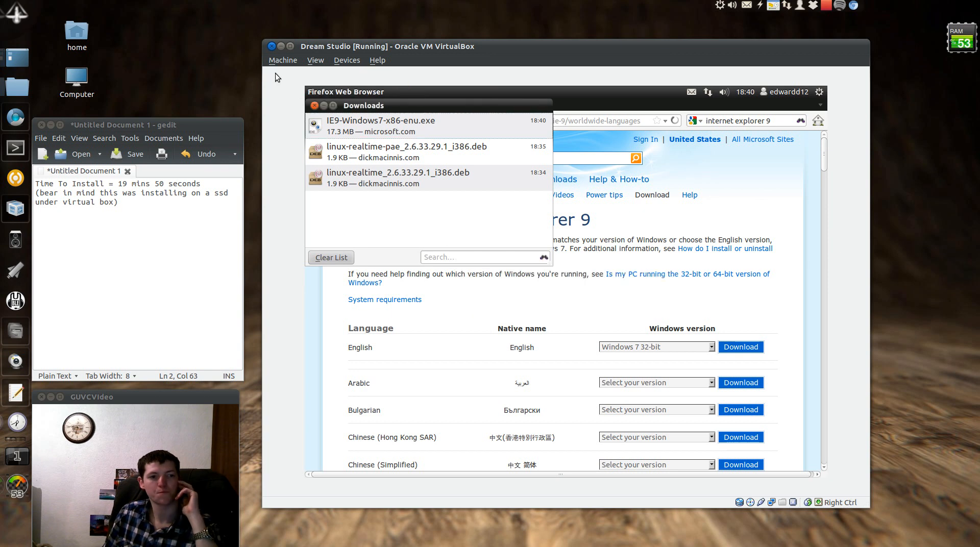
# In Configure Wine, set the Windows Version to Windows 7 and apply it
pyautogui.click(321, 113)
pyautogui.write('wine')
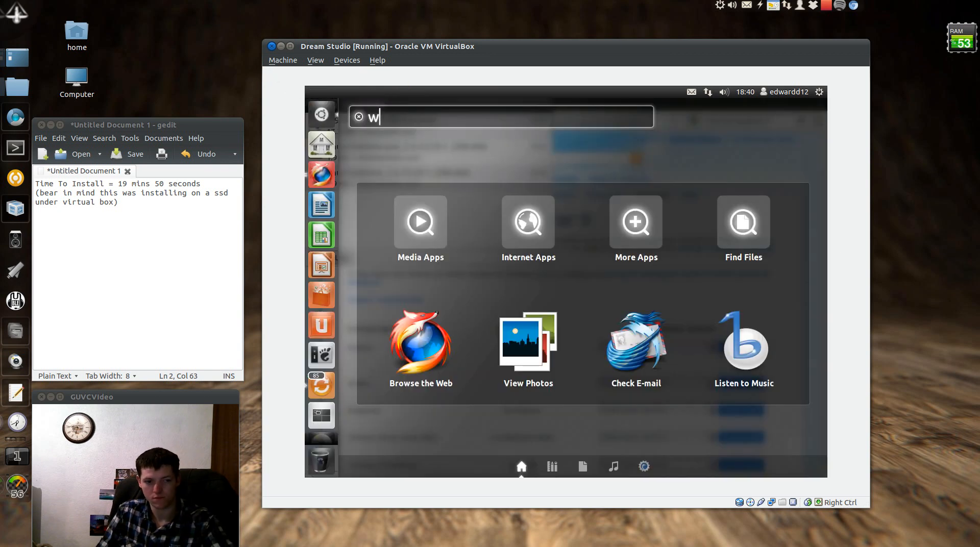
pyautogui.press('Escape')
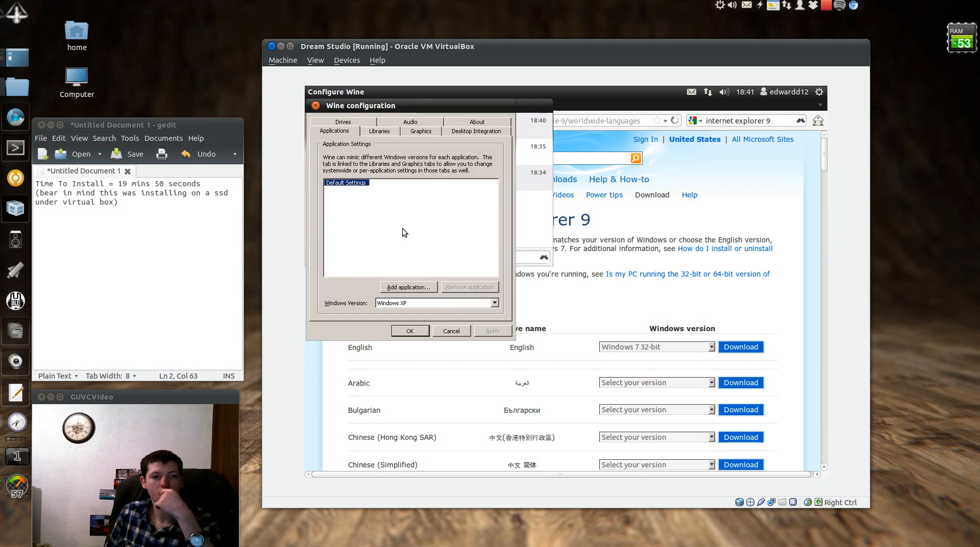
pyautogui.click(415, 304)
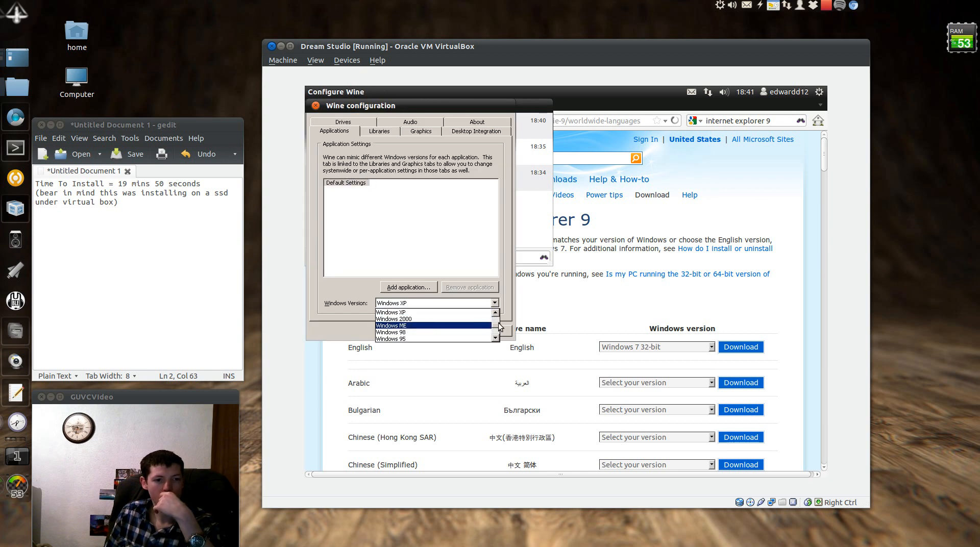
pyautogui.scroll(3, 484, 326)
pyautogui.click(466, 312)
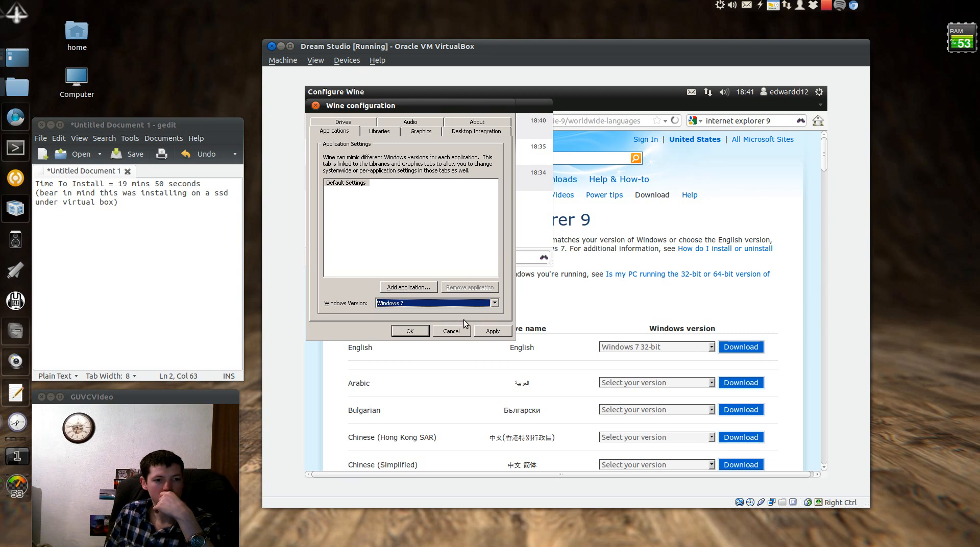
pyautogui.click(493, 331)
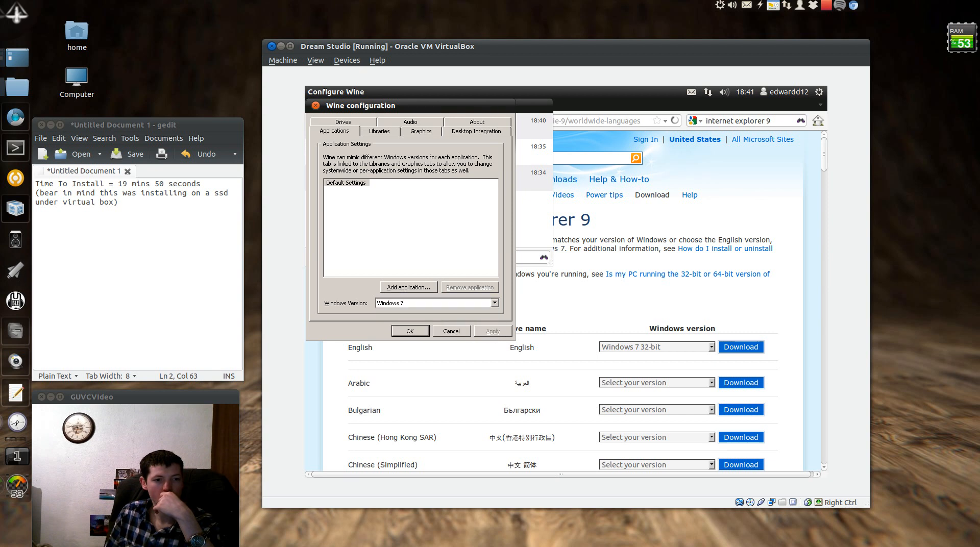
# Browse Wine's Add application picker to the empty Downloads folder, then start the IE9 download again
pyautogui.click(401, 285)
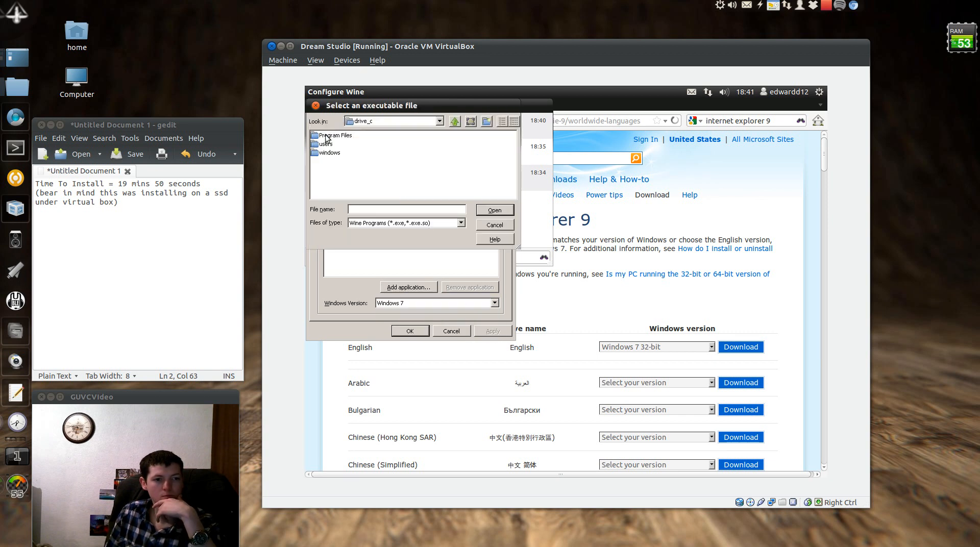
pyautogui.click(326, 136)
pyautogui.doubleClick(326, 144)
pyautogui.doubleClick(331, 136)
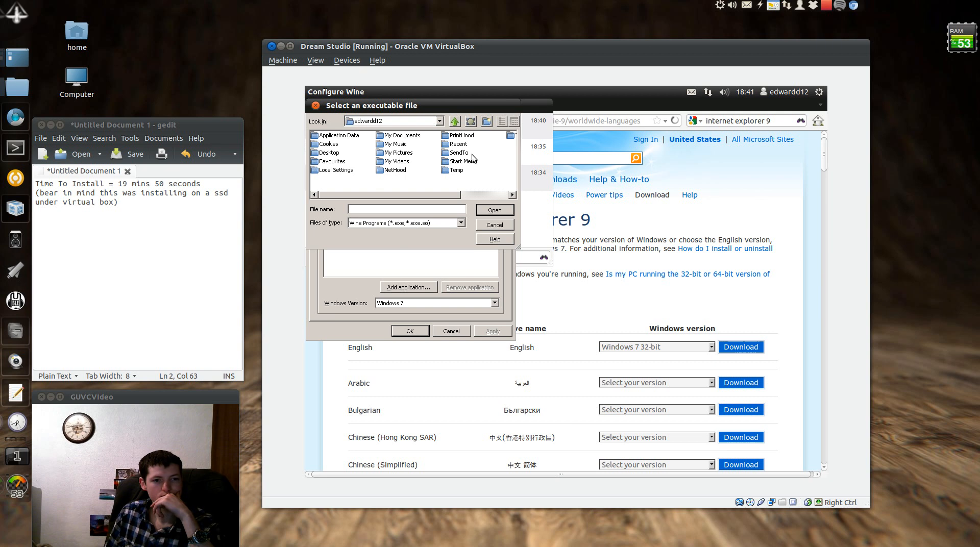
pyautogui.moveTo(383, 195); pyautogui.dragTo(431, 195)
pyautogui.click(314, 195)
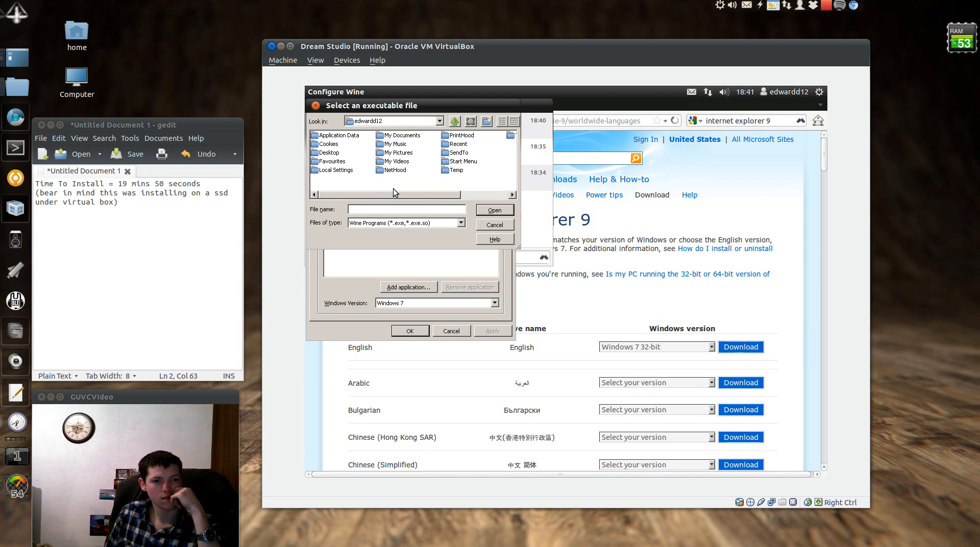
pyautogui.doubleClick(455, 121)
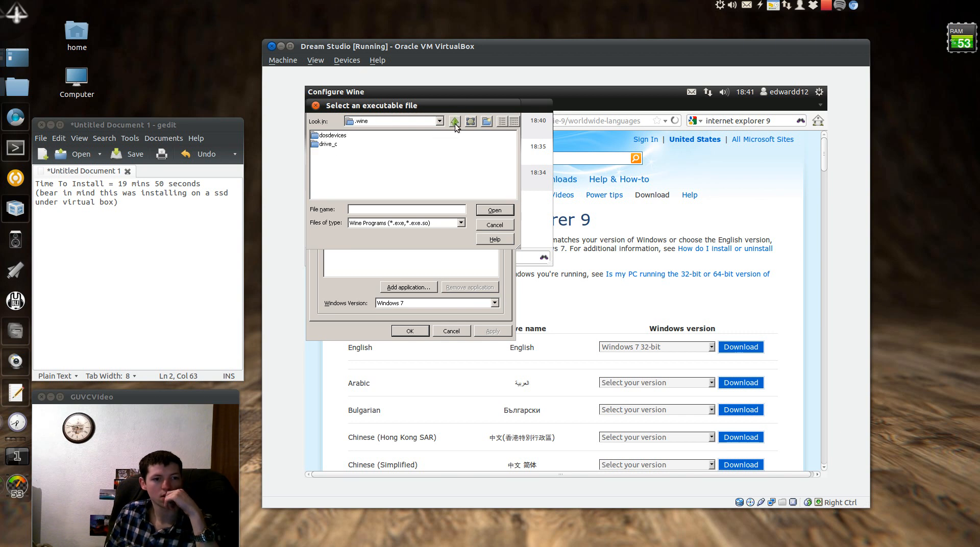
pyautogui.click(456, 122)
pyautogui.doubleClick(322, 155)
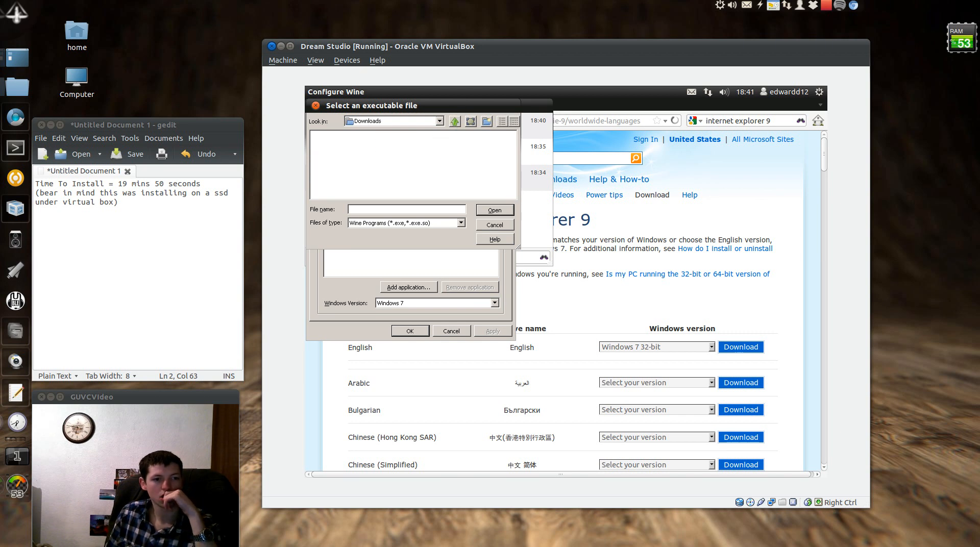
pyautogui.click(754, 349)
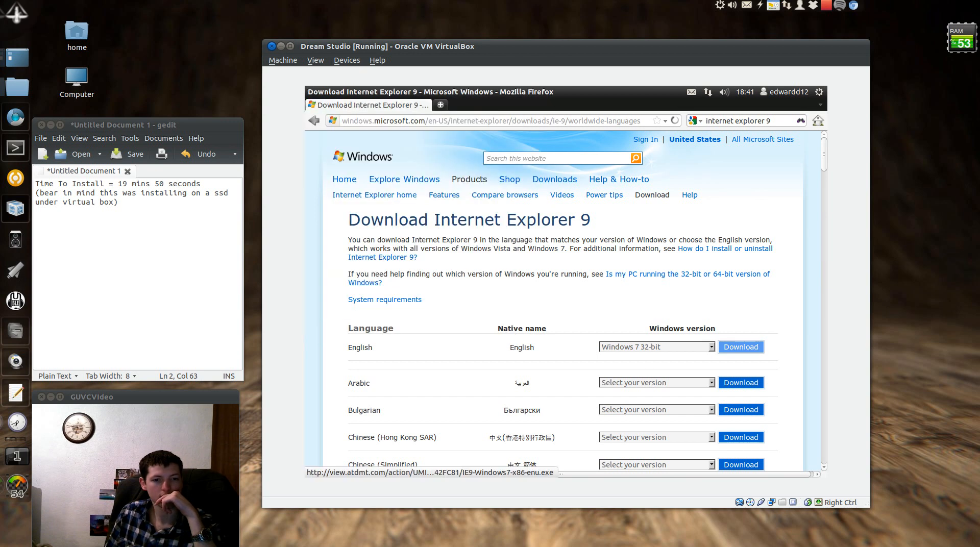
# Save IE9-Windows7-x86-enu.exe to Downloads and add it as an application in Wine configuration
pyautogui.click(532, 311)
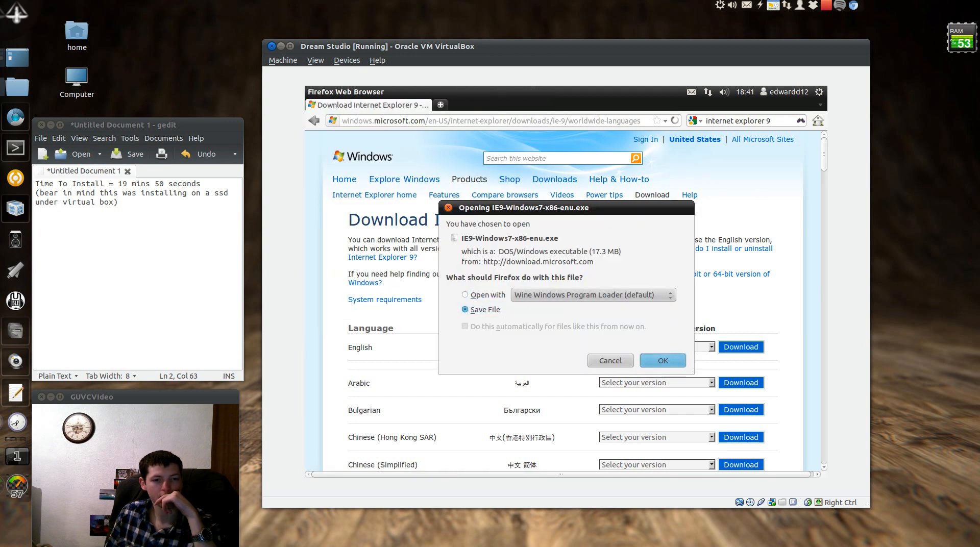
pyautogui.click(663, 360)
pyautogui.moveTo(329, 95)
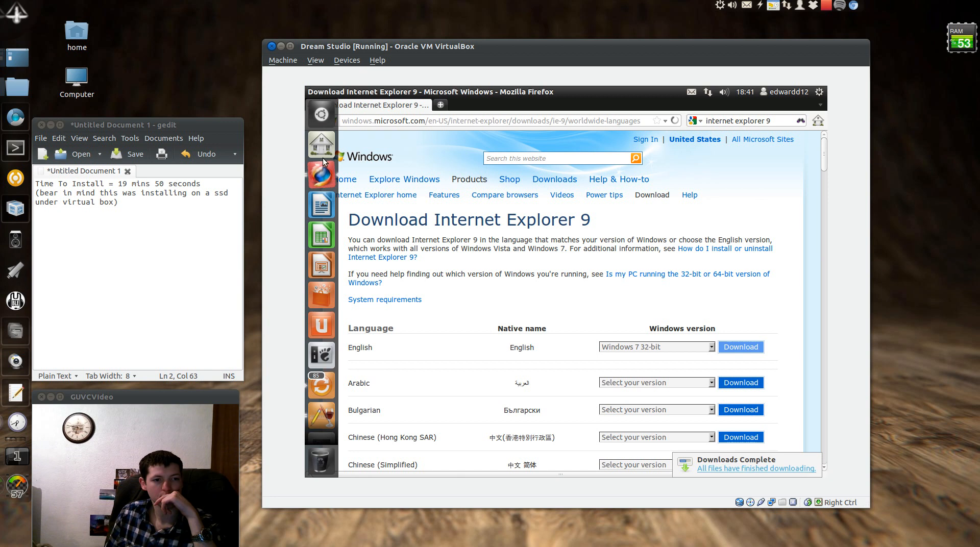
pyautogui.click(321, 414)
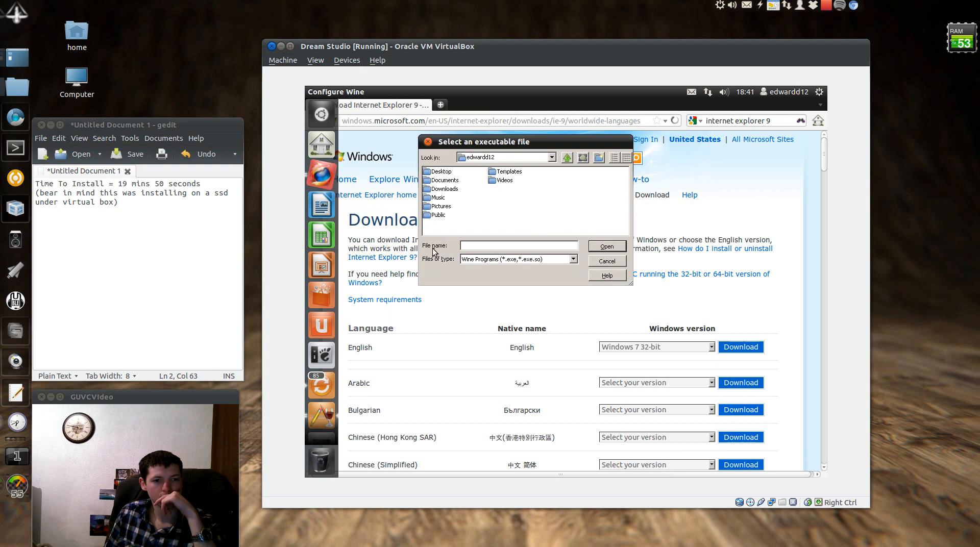
pyautogui.doubleClick(442, 190)
pyautogui.doubleClick(443, 173)
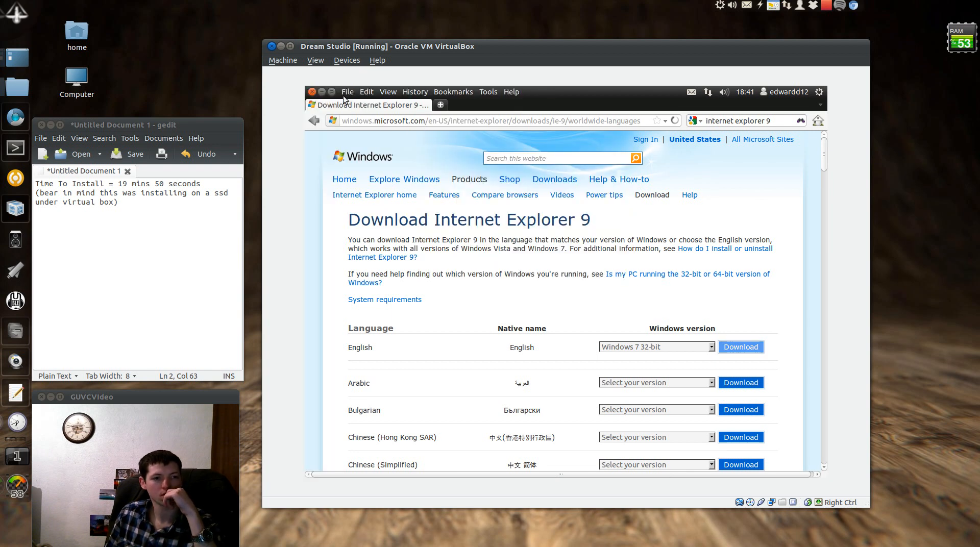
pyautogui.click(323, 92)
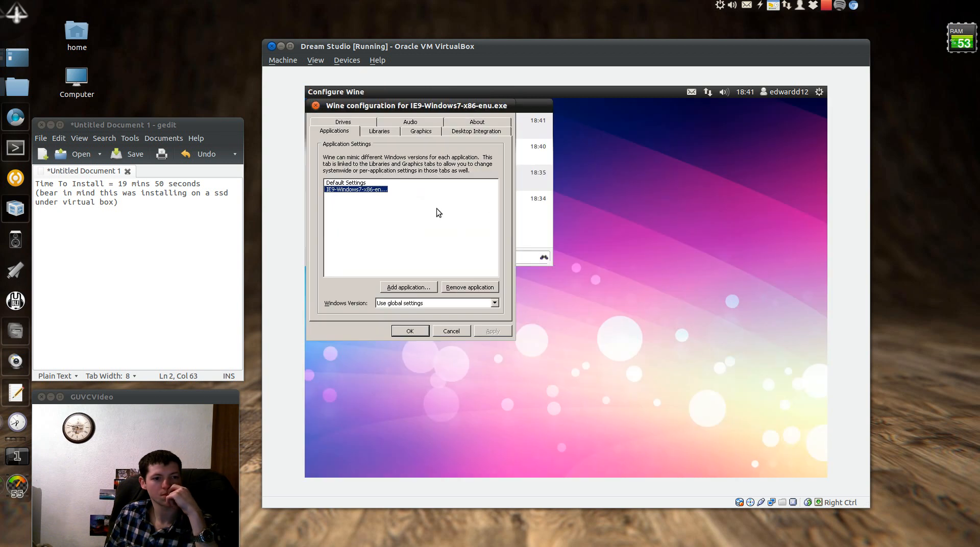
pyautogui.click(410, 331)
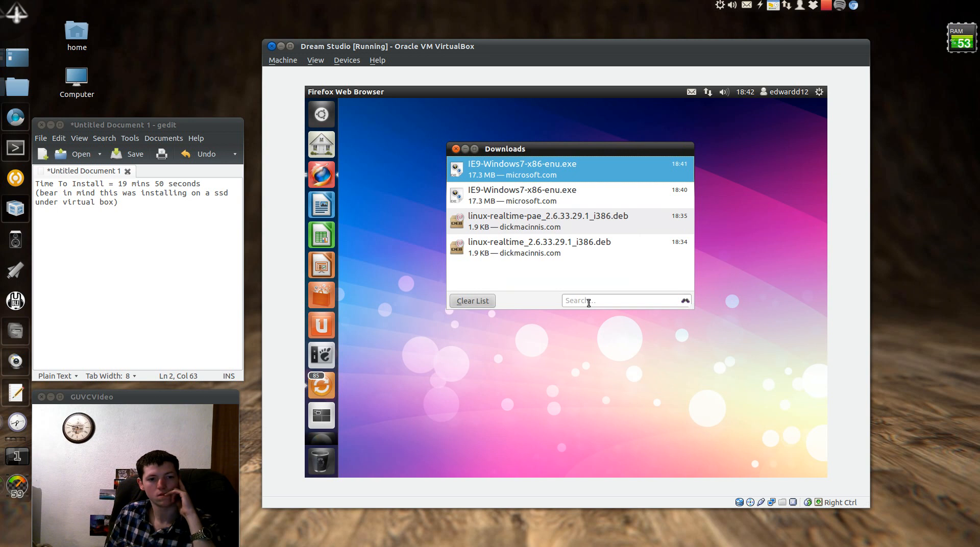
# Clear and close Firefox's Downloads list, then choose Shut Down from the gear menu
pyautogui.click(459, 301)
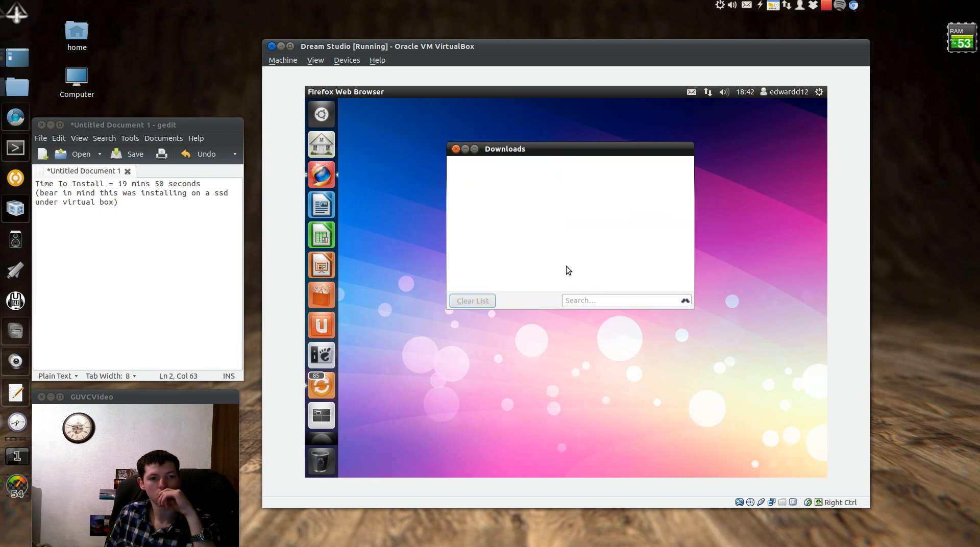
pyautogui.click(456, 148)
pyautogui.click(314, 179)
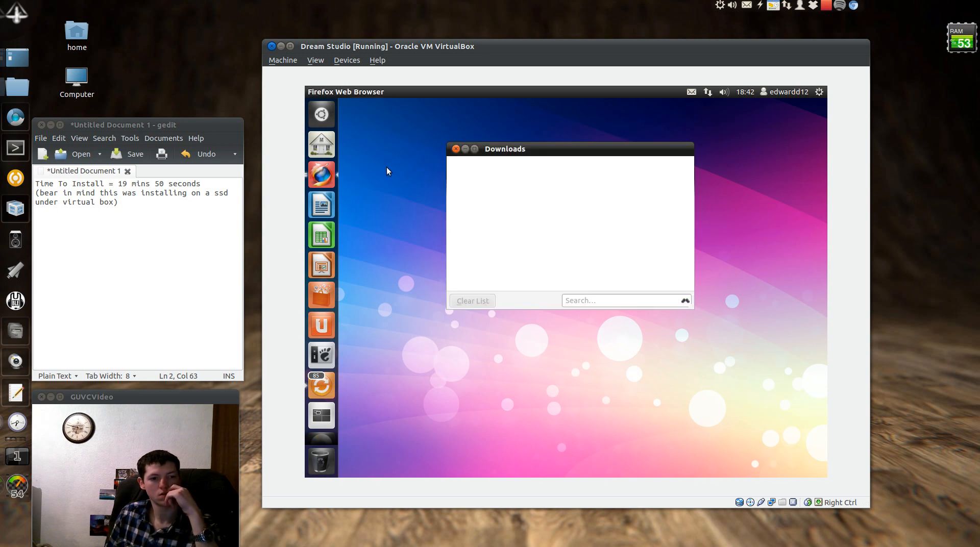
pyautogui.click(454, 151)
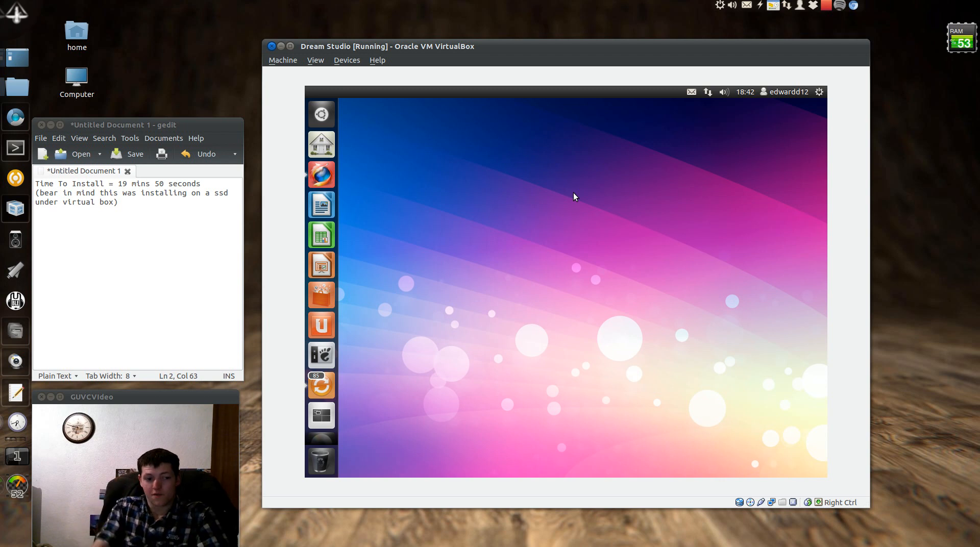
pyautogui.write('j')
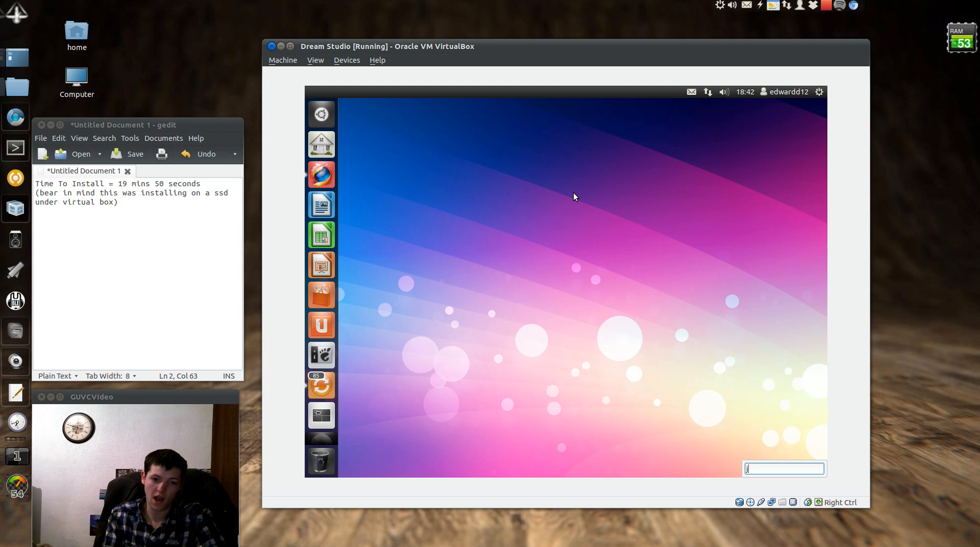
pyautogui.write('=]')
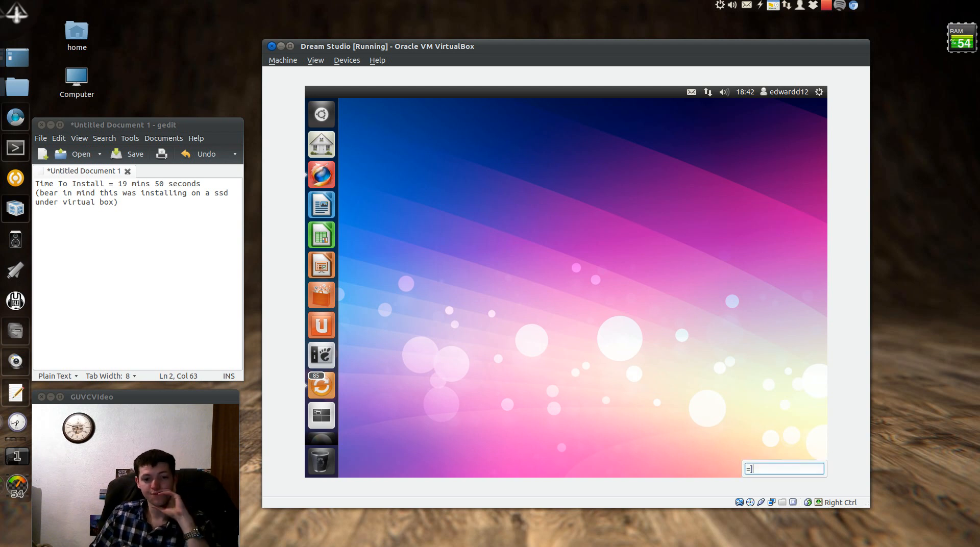
pyautogui.click(820, 93)
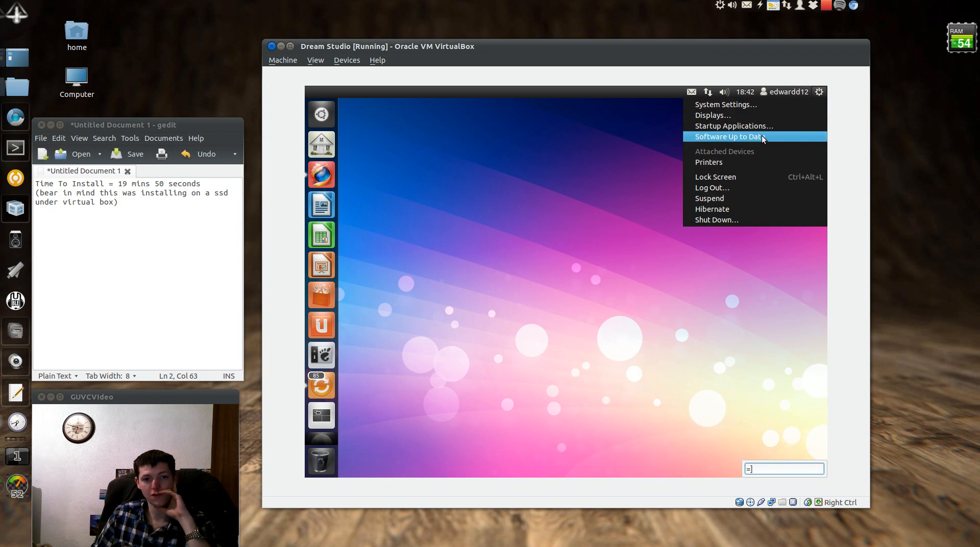
pyautogui.click(733, 219)
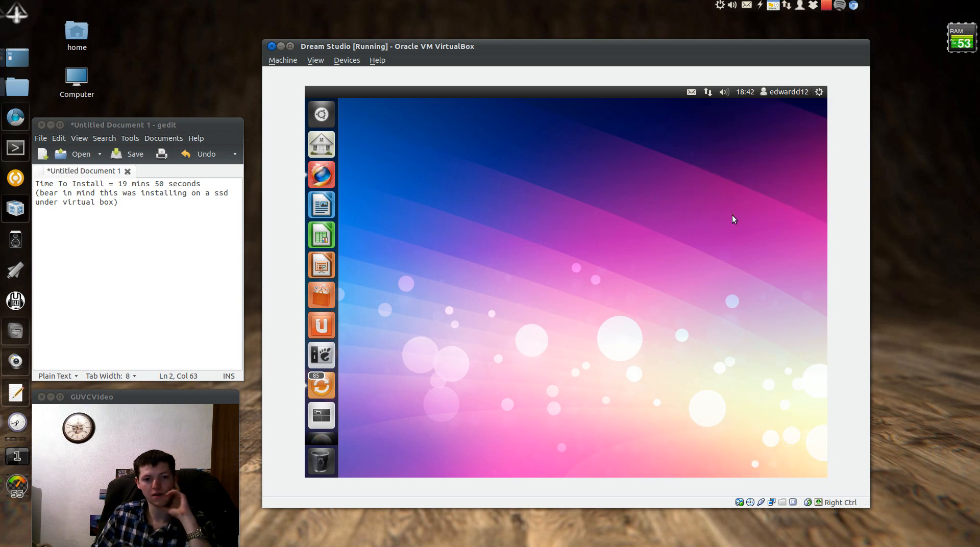
# Restart the guest, close the JACK window, and open the full-screen Dash Files & Folders lens
pyautogui.click(467, 311)
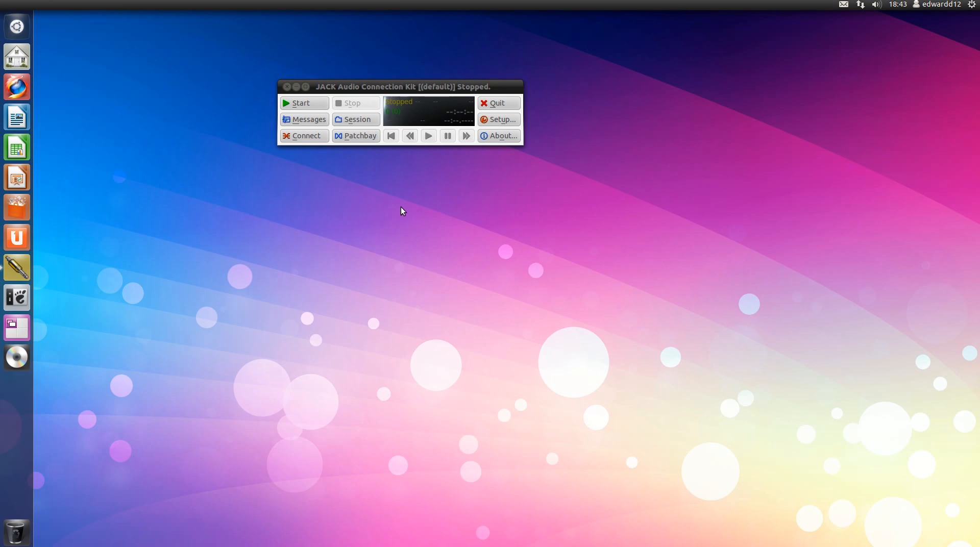
pyautogui.click(287, 86)
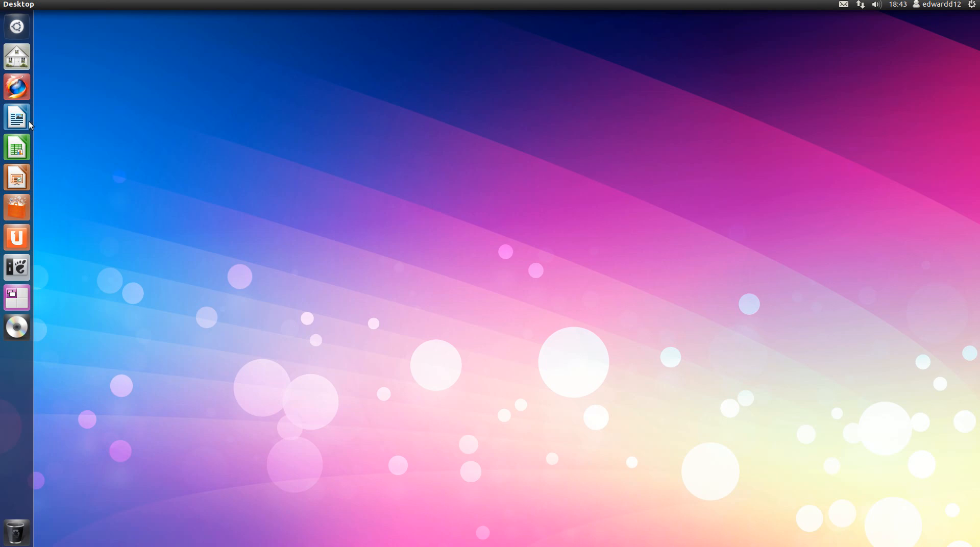
pyautogui.press('super')
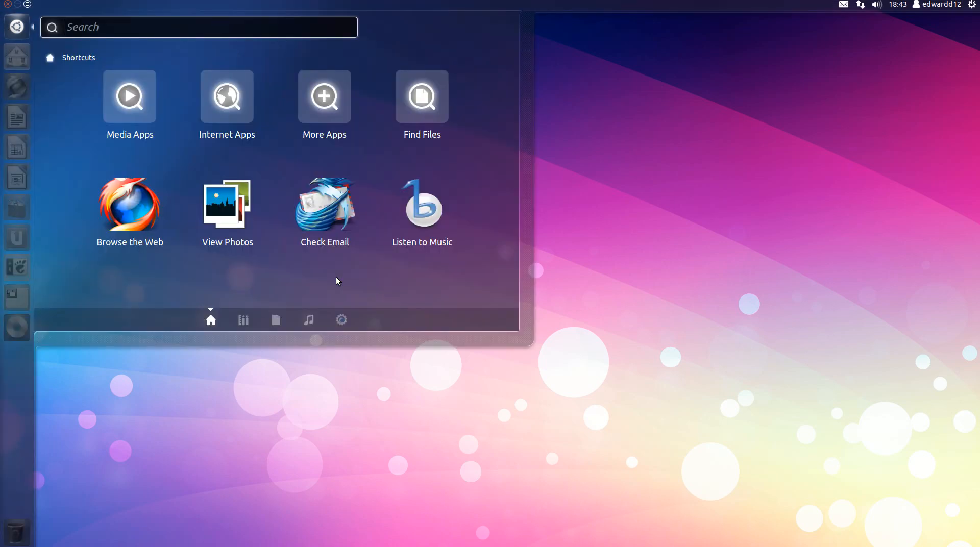
pyautogui.click(246, 322)
pyautogui.click(27, 5)
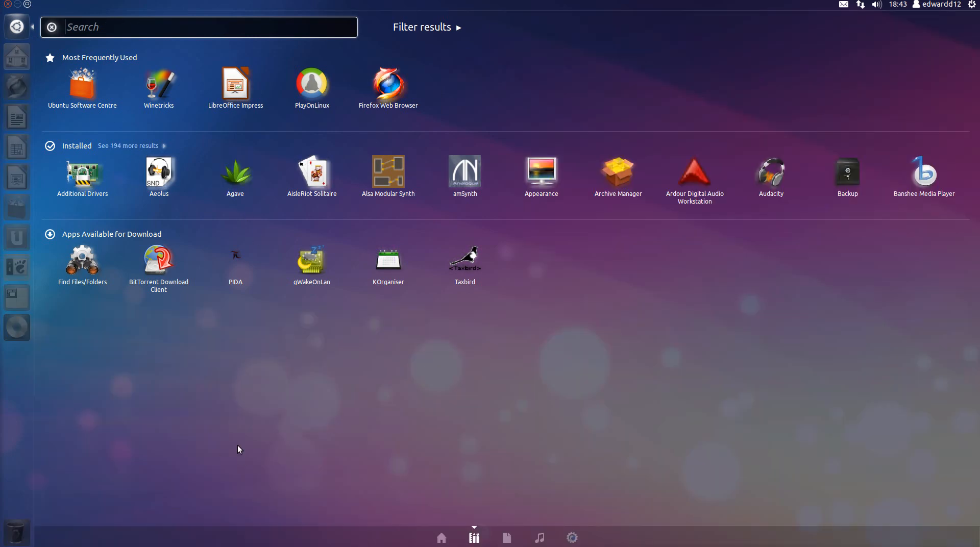
pyautogui.click(507, 537)
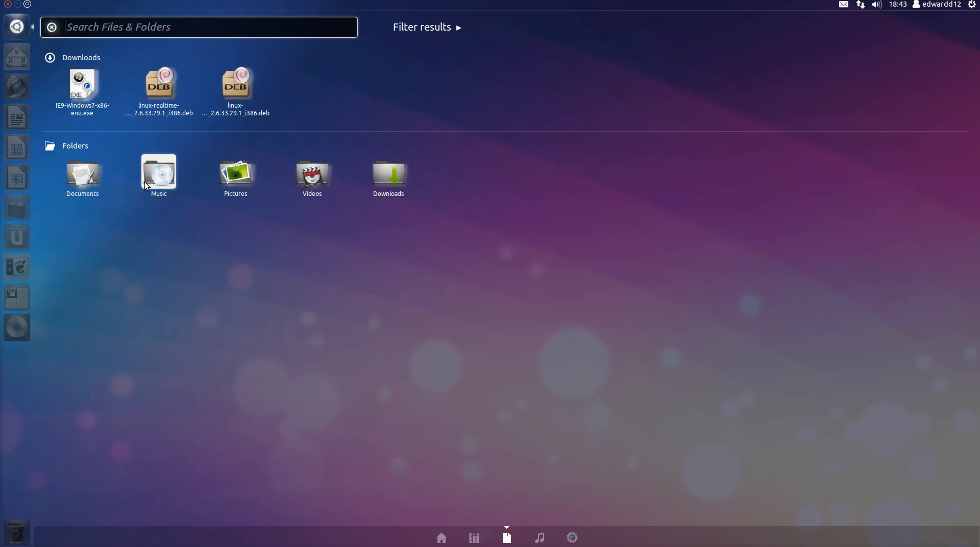
# Open Home > Downloads and run IE9-Windows7-x86-enu.exe with Wine Windows Program Loader
pyautogui.press('super')
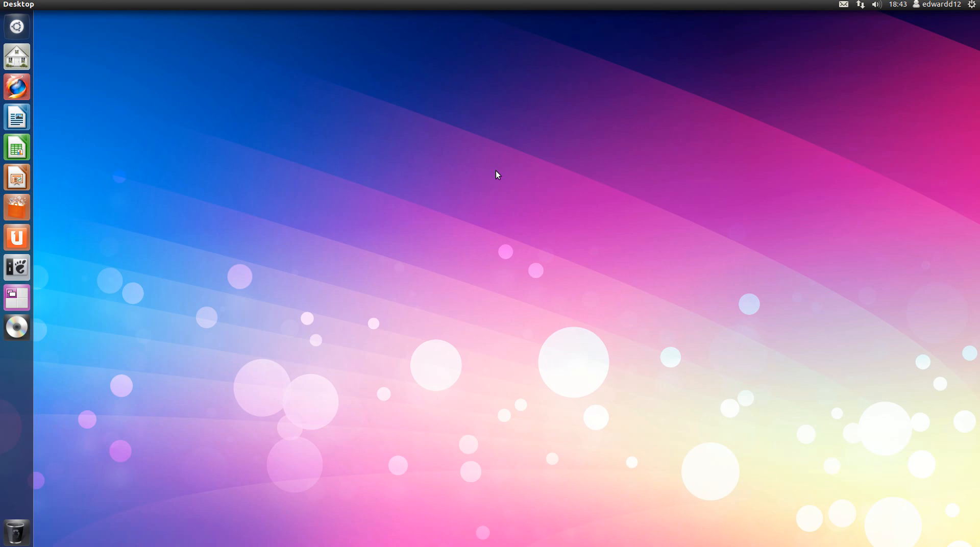
pyautogui.click(16, 57)
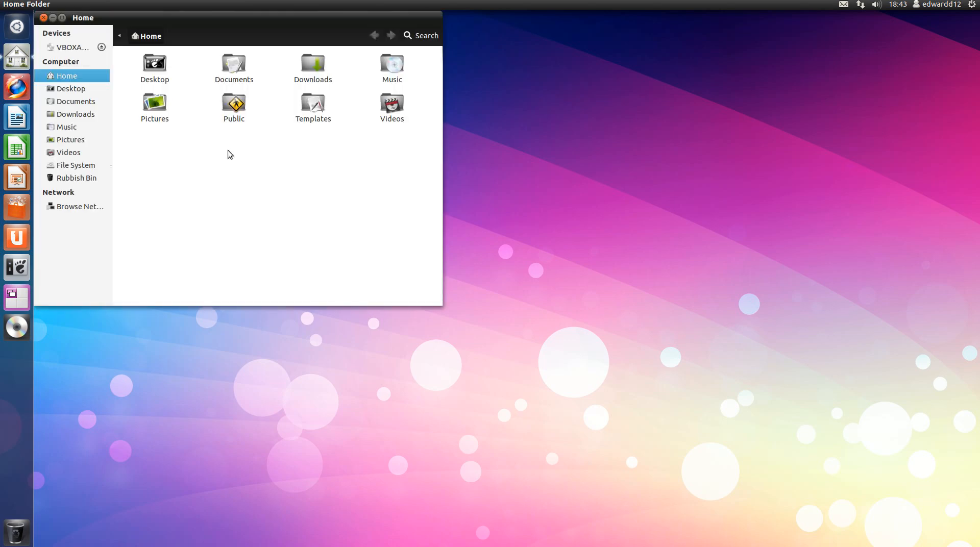
pyautogui.click(310, 65)
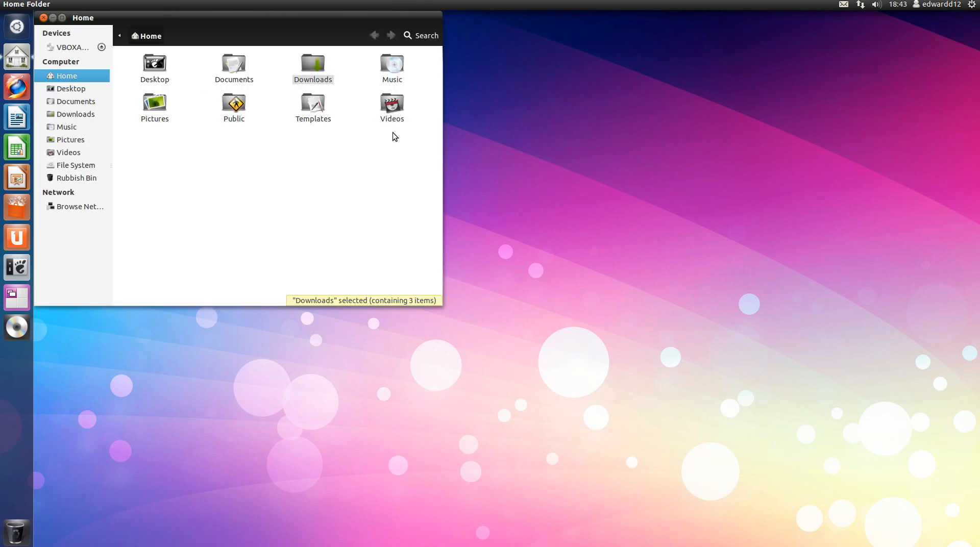
pyautogui.doubleClick(328, 76)
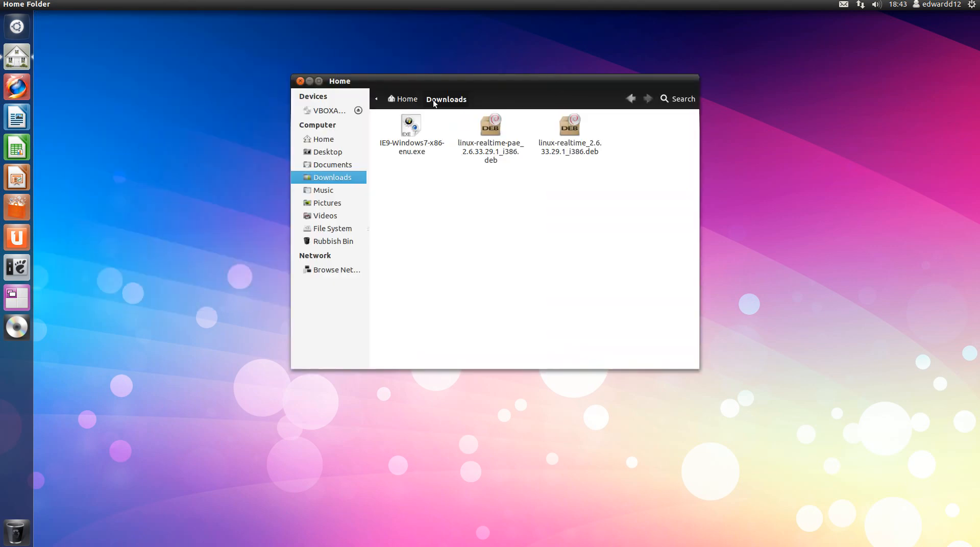
pyautogui.click(411, 128)
pyautogui.rightClick(414, 127)
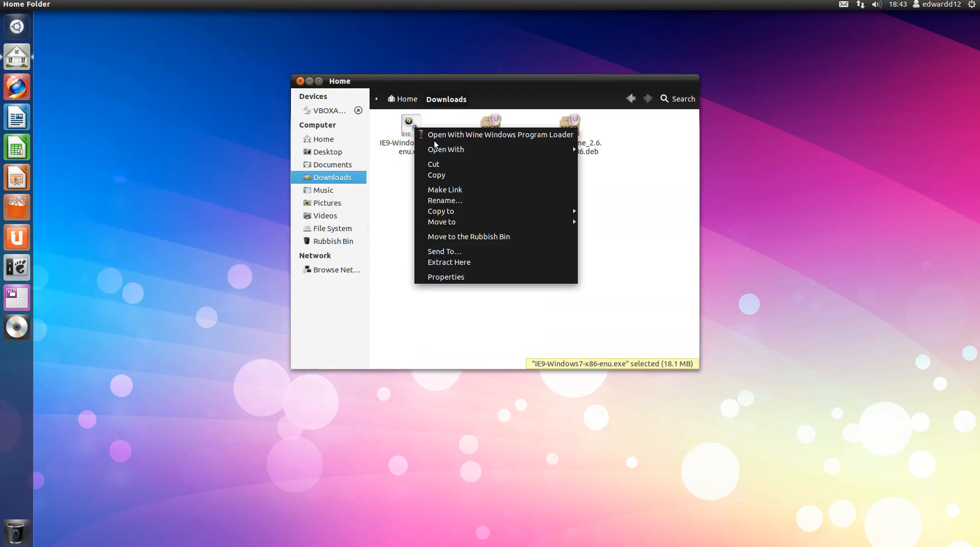
pyautogui.click(462, 134)
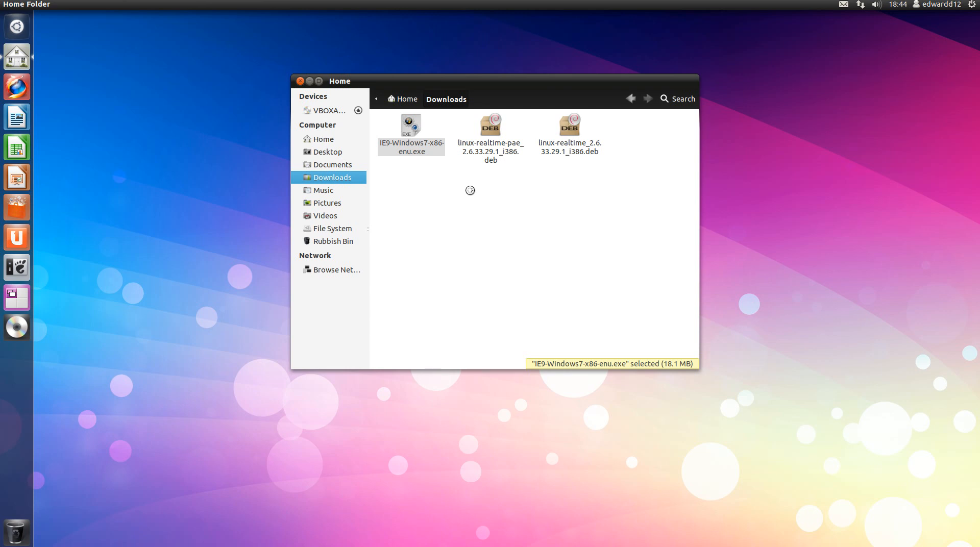
pyautogui.click(358, 111)
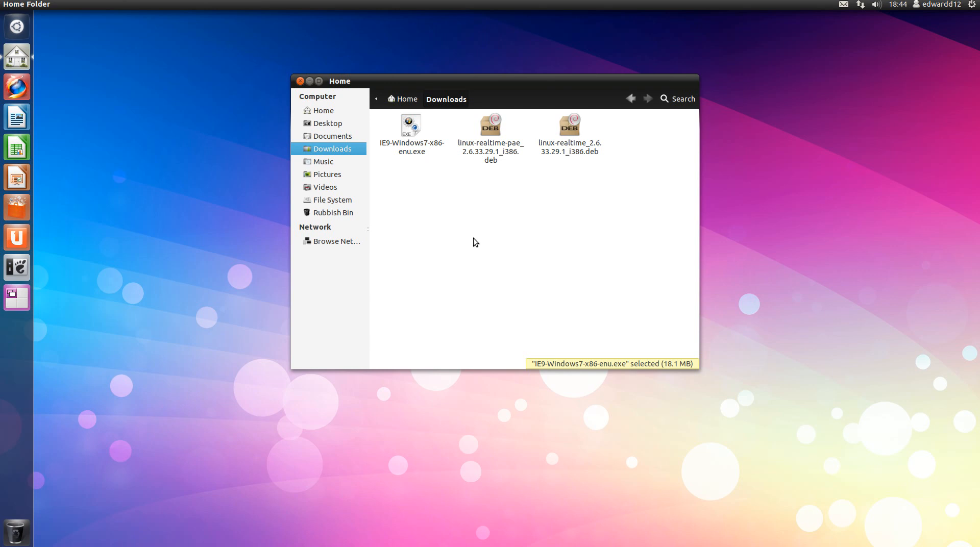
# Launch PlayOnLinux and start a manual installation of an unsupported application
pyautogui.press('super')
pyautogui.write('play')
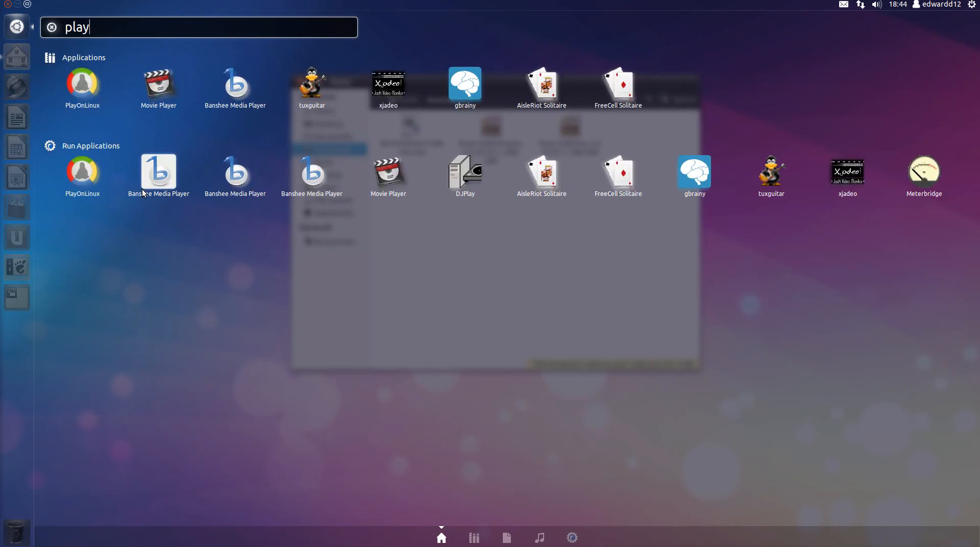
pyautogui.click(80, 91)
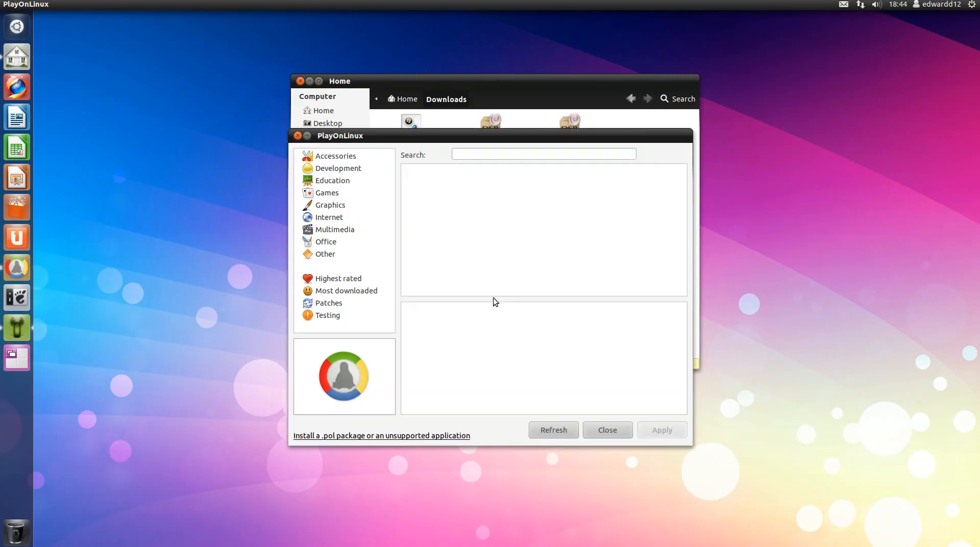
pyautogui.click(329, 217)
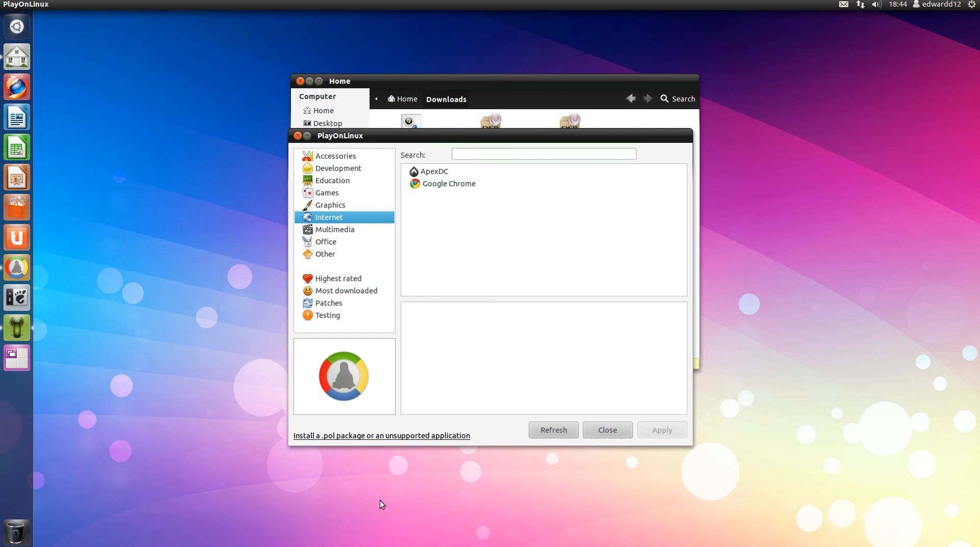
pyautogui.click(422, 437)
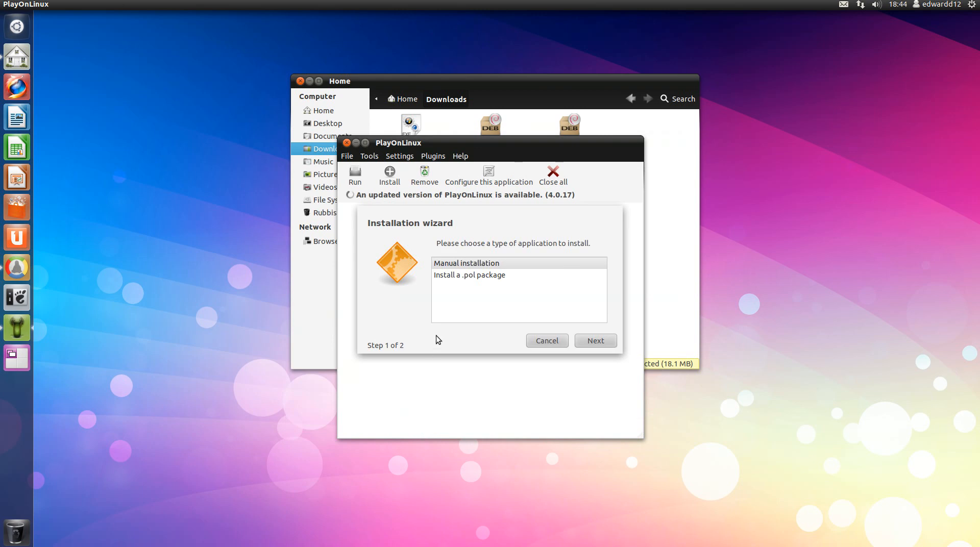
pyautogui.click(585, 340)
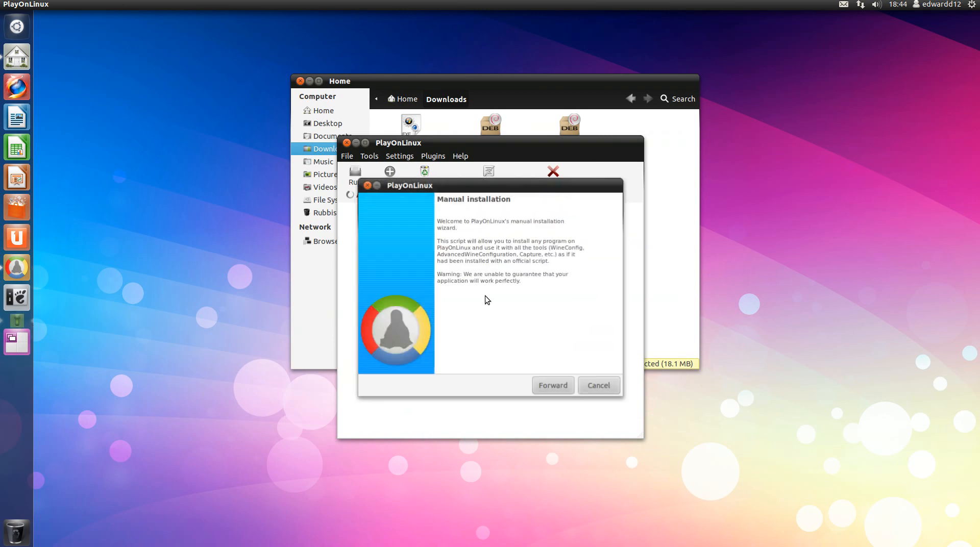
pyautogui.click(552, 383)
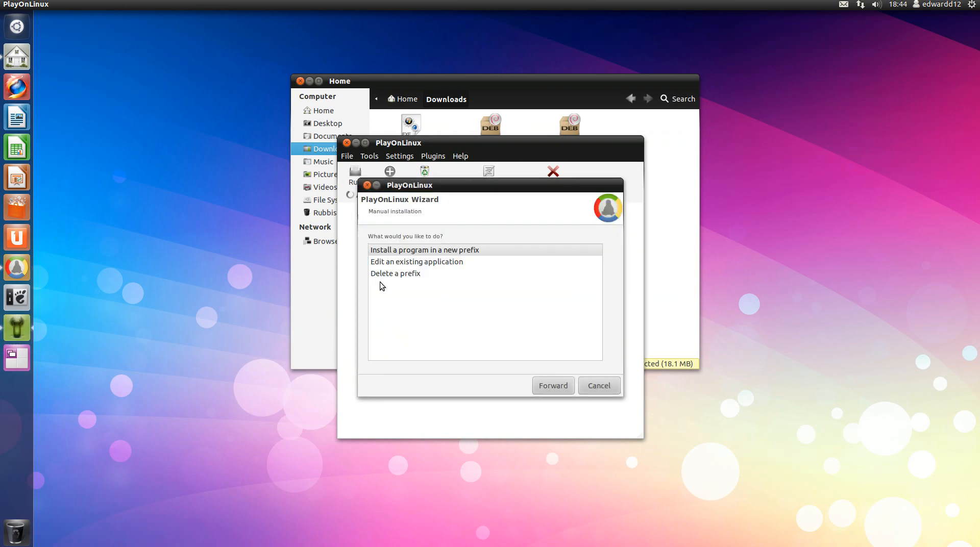
# Install the program into a new Wine prefix named Ie9
pyautogui.click(426, 252)
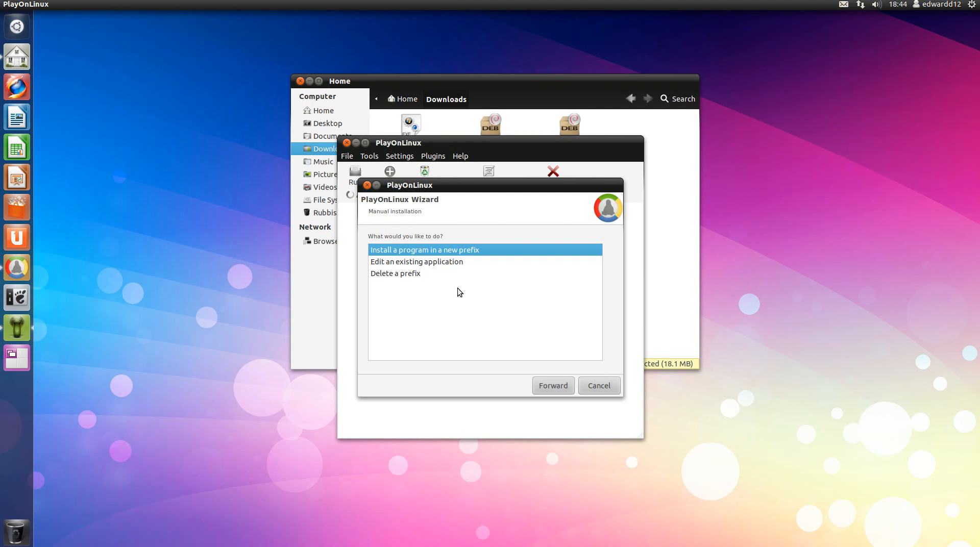
pyautogui.click(572, 387)
pyautogui.click(464, 255)
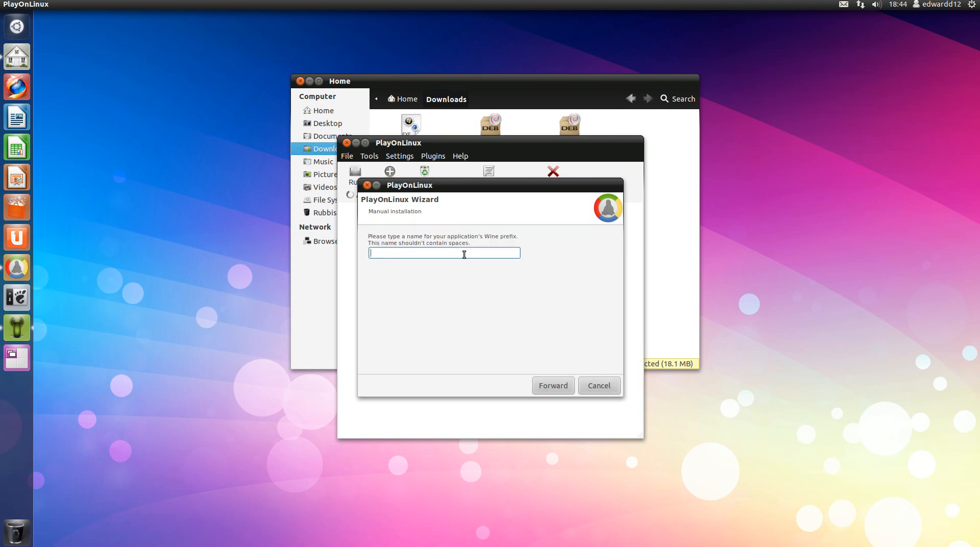
pyautogui.write('Ie9')
pyautogui.click(563, 386)
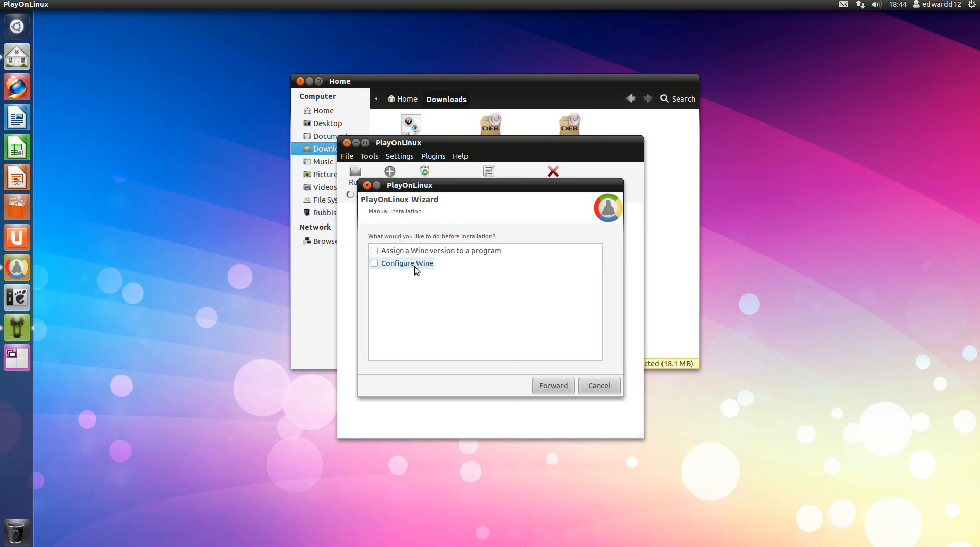
# Assign the System Wine version to the Ie9 prefix and continue
pyautogui.click(384, 255)
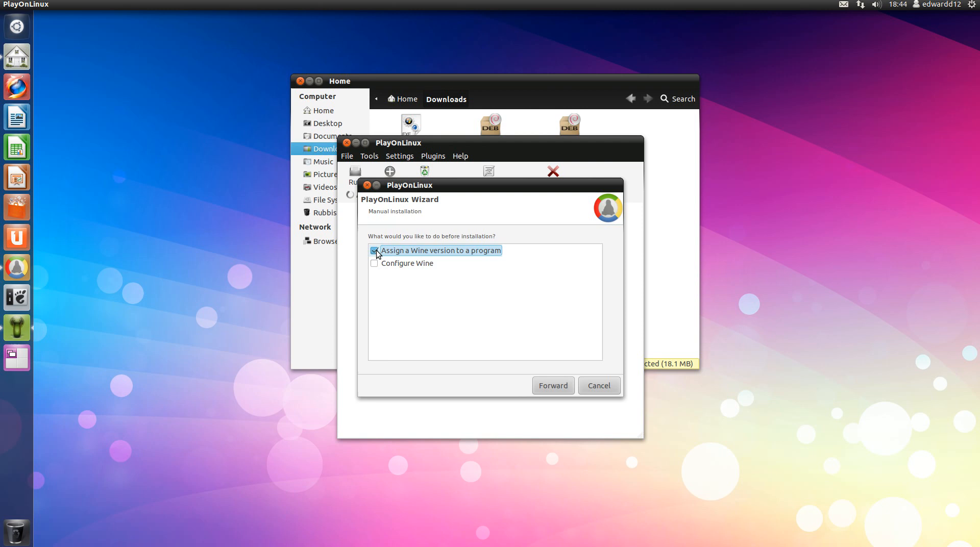
pyautogui.click(556, 387)
pyautogui.click(456, 249)
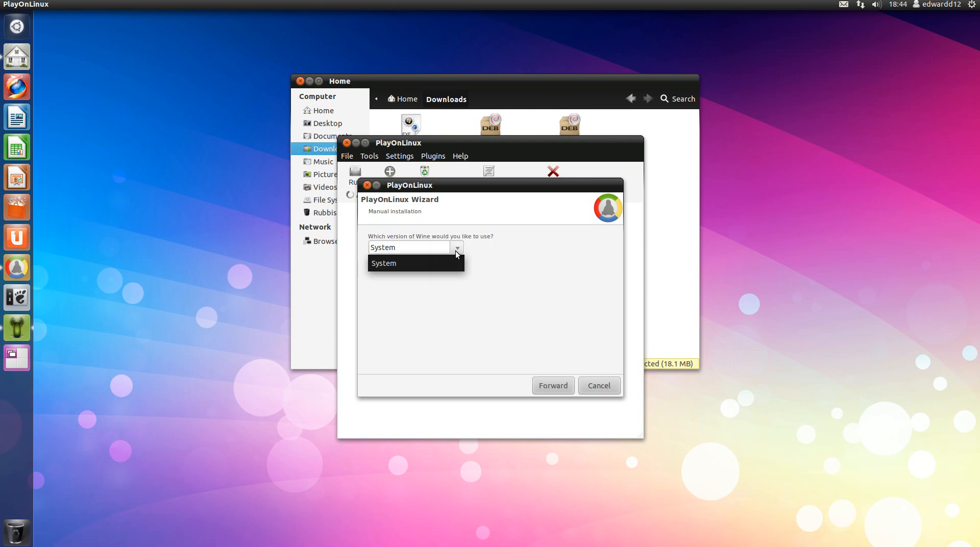
pyautogui.click(446, 262)
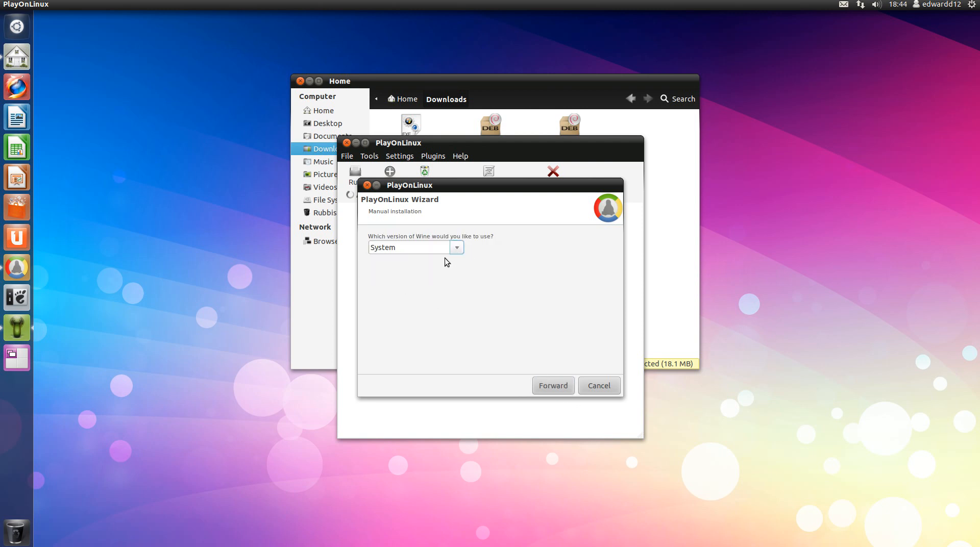
pyautogui.click(552, 385)
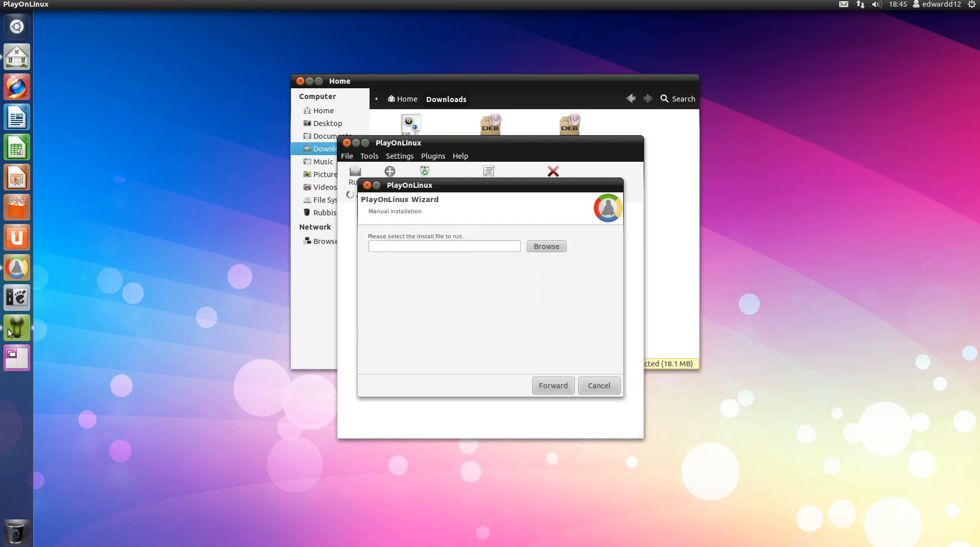
# Select IE9-Windows7-x86-enu.exe from Downloads, OK its Vista/7 warning, and close the wizard
pyautogui.click(544, 246)
pyautogui.doubleClick(384, 221)
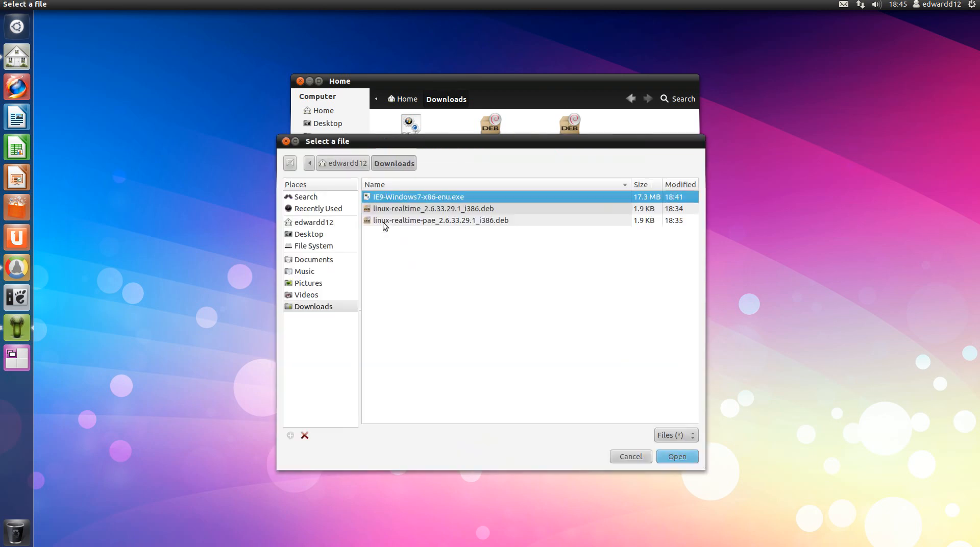
pyautogui.doubleClick(407, 198)
pyautogui.click(550, 386)
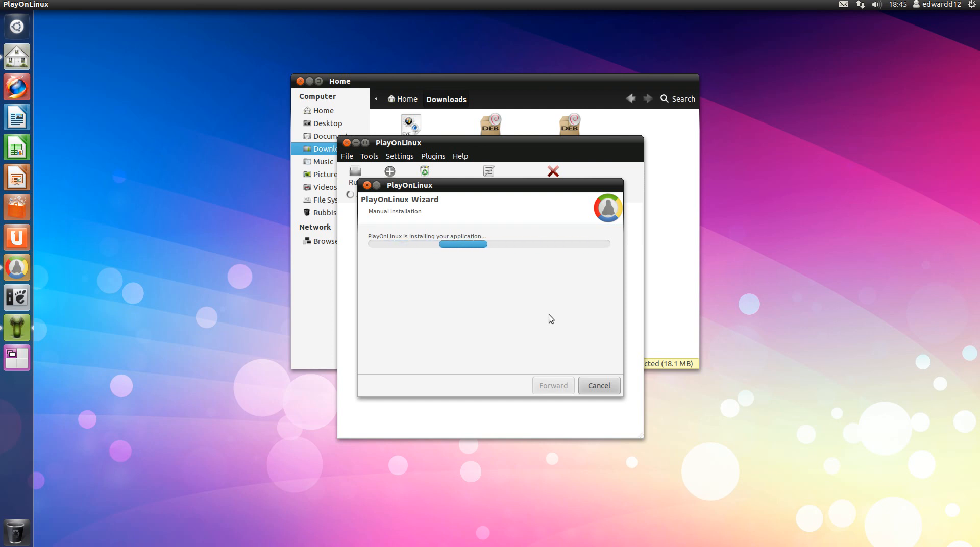
pyautogui.moveTo(521, 185); pyautogui.dragTo(577, 278)
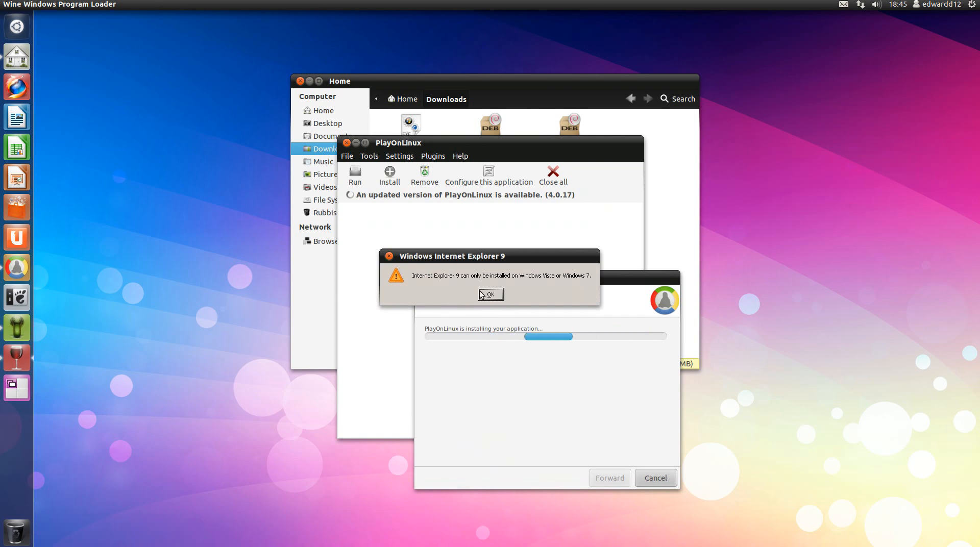
pyautogui.click(499, 297)
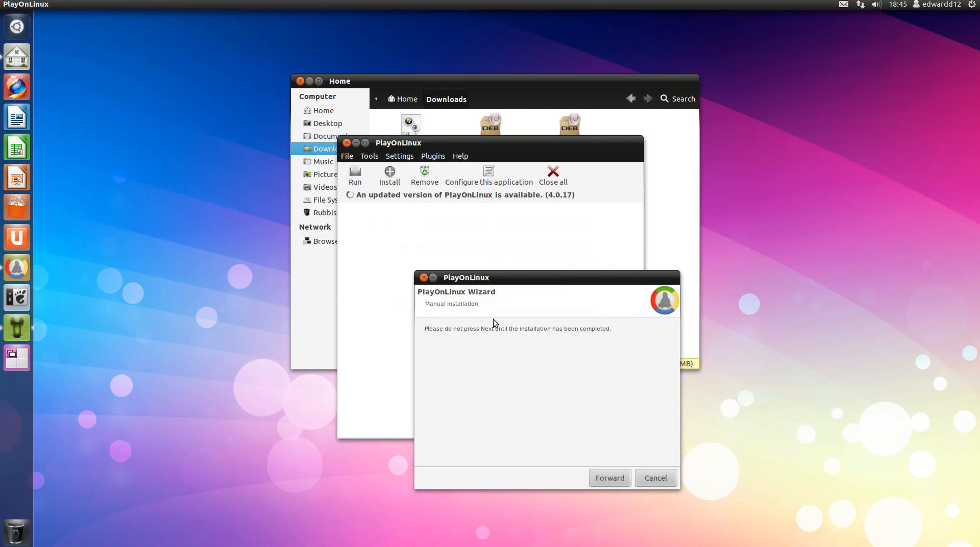
pyautogui.click(608, 478)
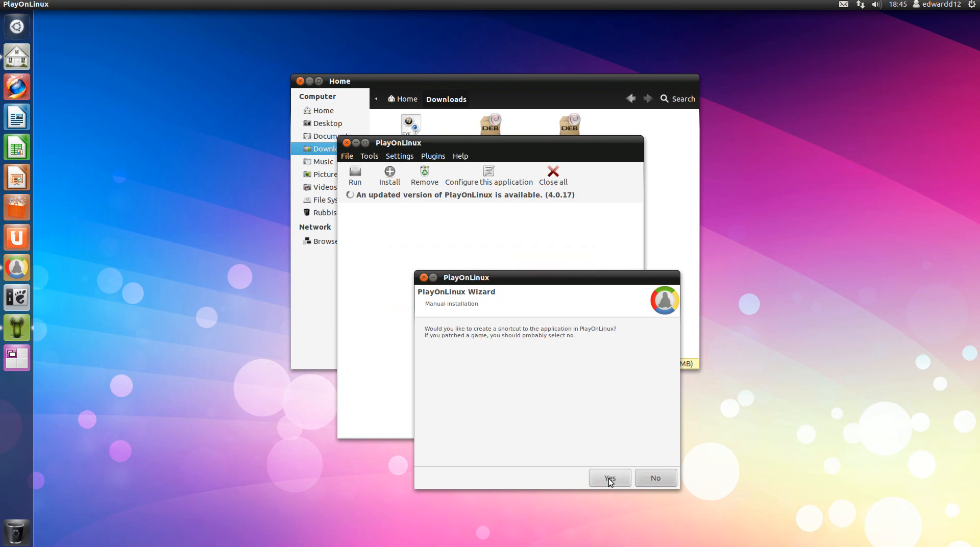
pyautogui.click(650, 479)
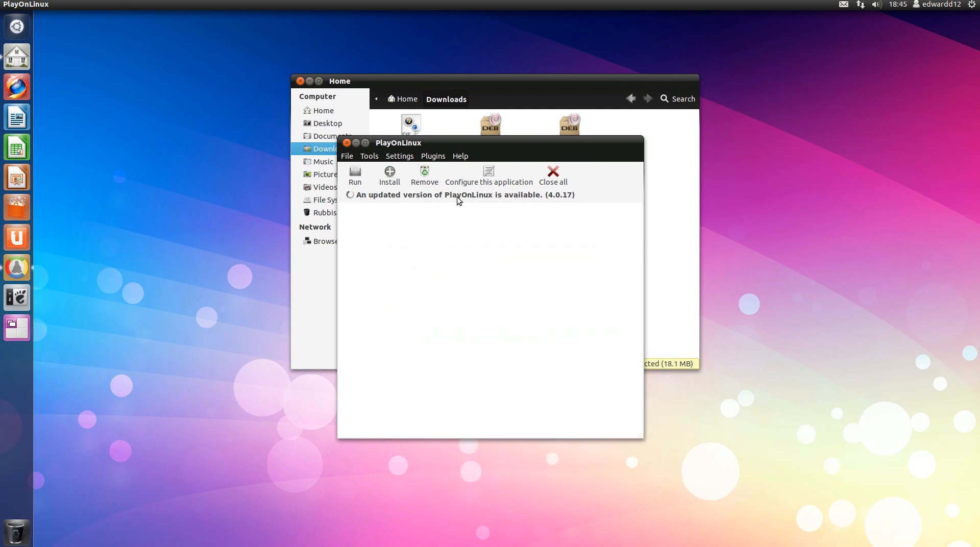
pyautogui.click(399, 155)
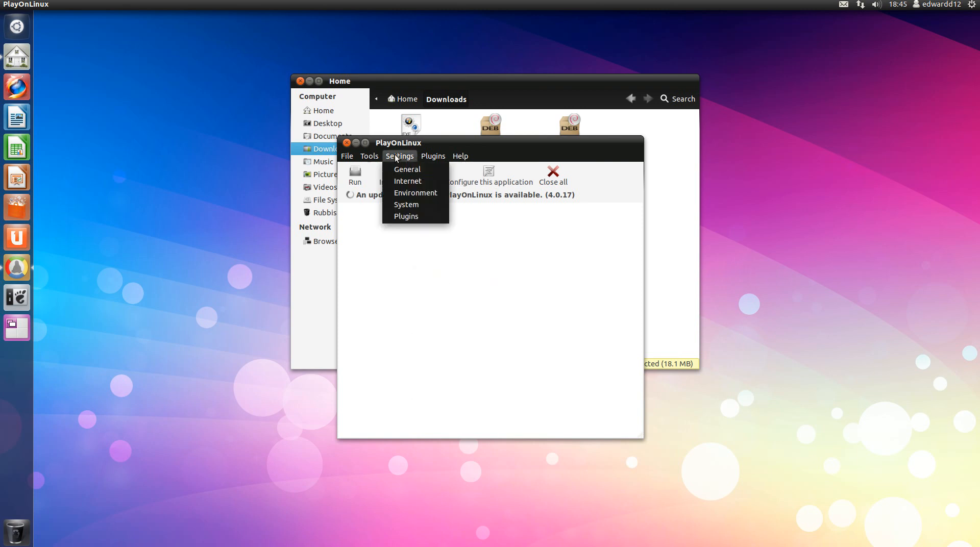
pyautogui.click(405, 166)
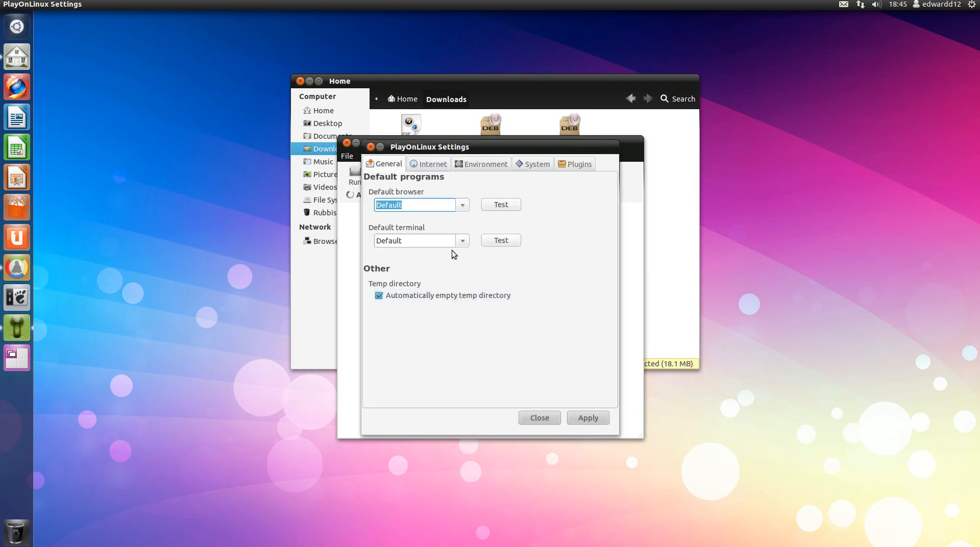
pyautogui.click(463, 204)
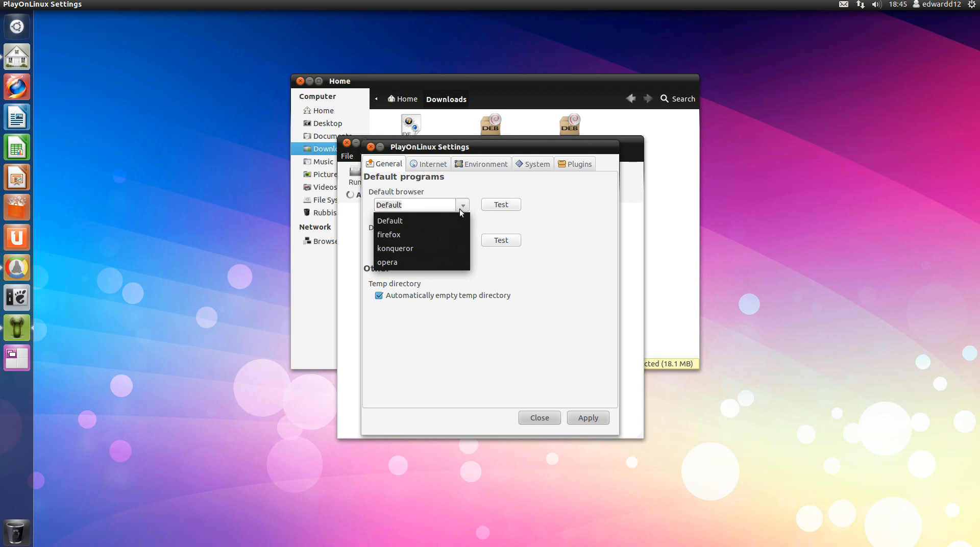
pyautogui.click(461, 207)
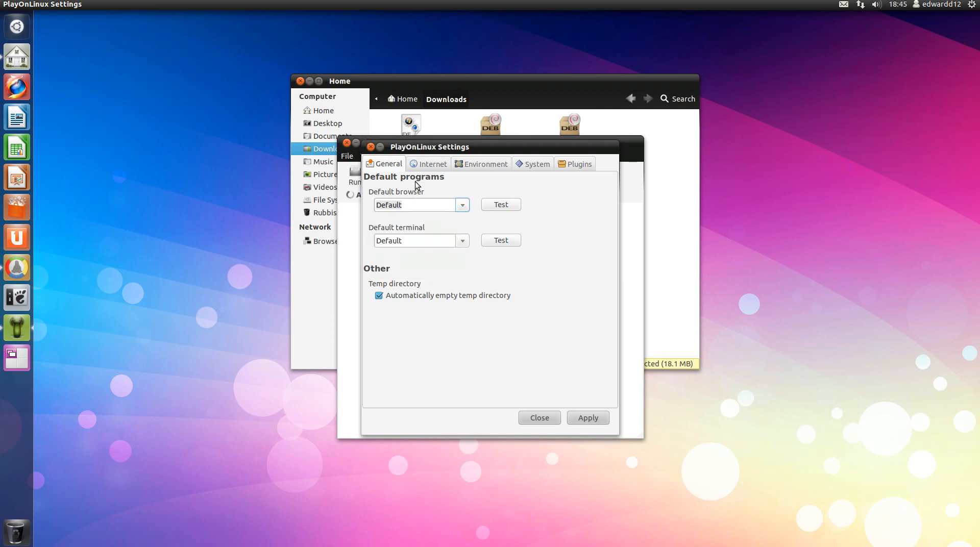
pyautogui.click(426, 166)
pyautogui.click(487, 165)
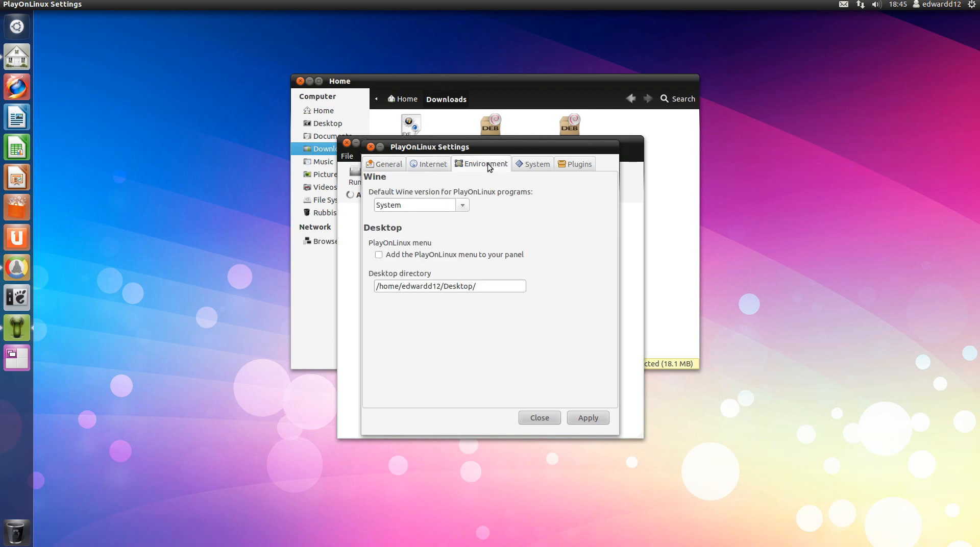
pyautogui.click(549, 165)
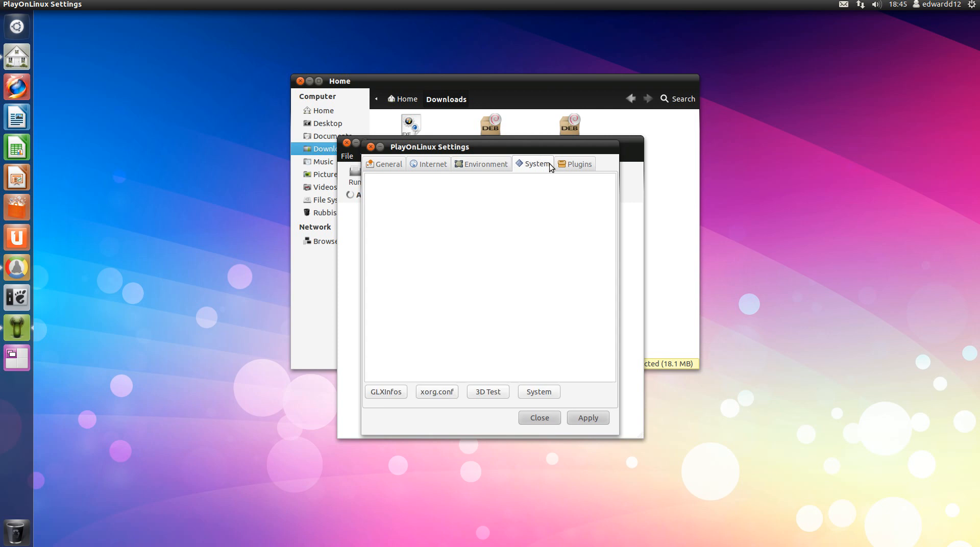
pyautogui.click(553, 393)
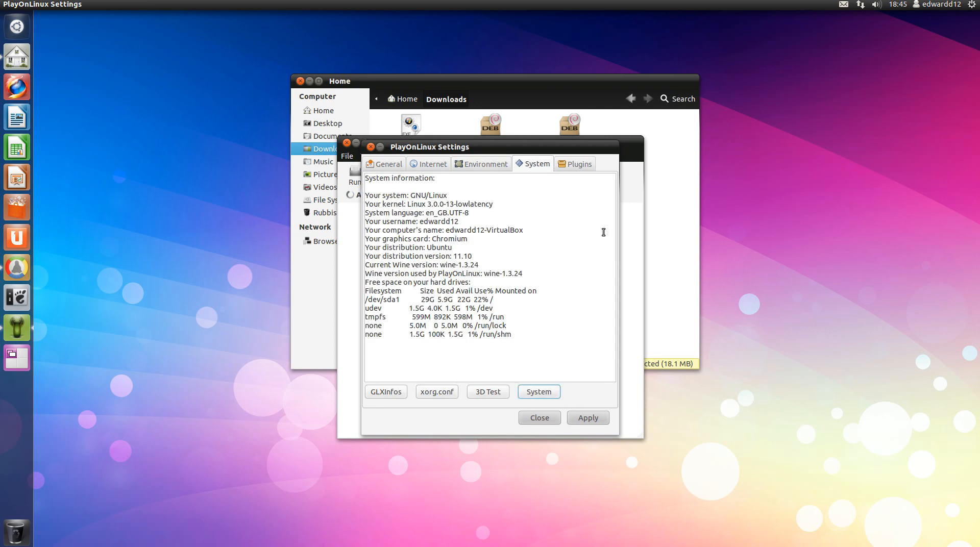
pyautogui.click(574, 164)
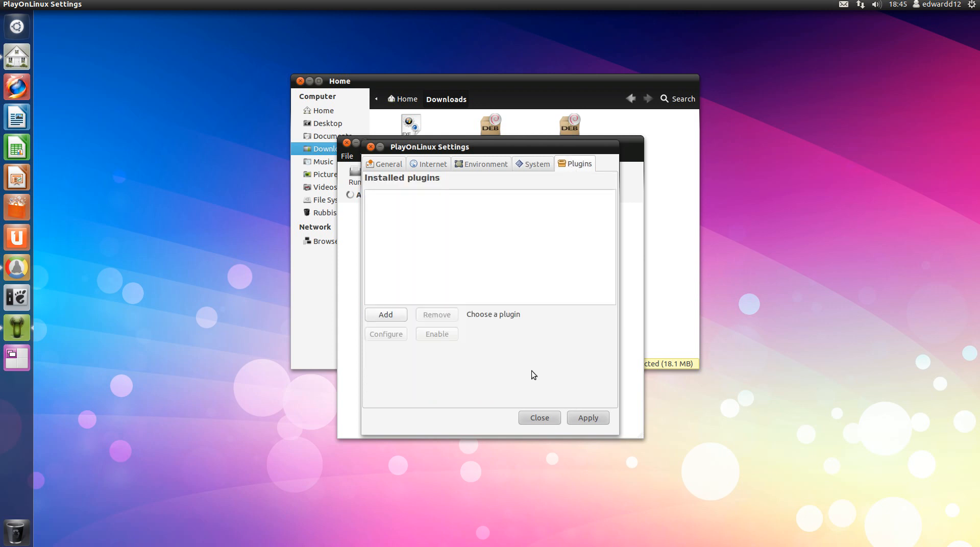
pyautogui.click(384, 320)
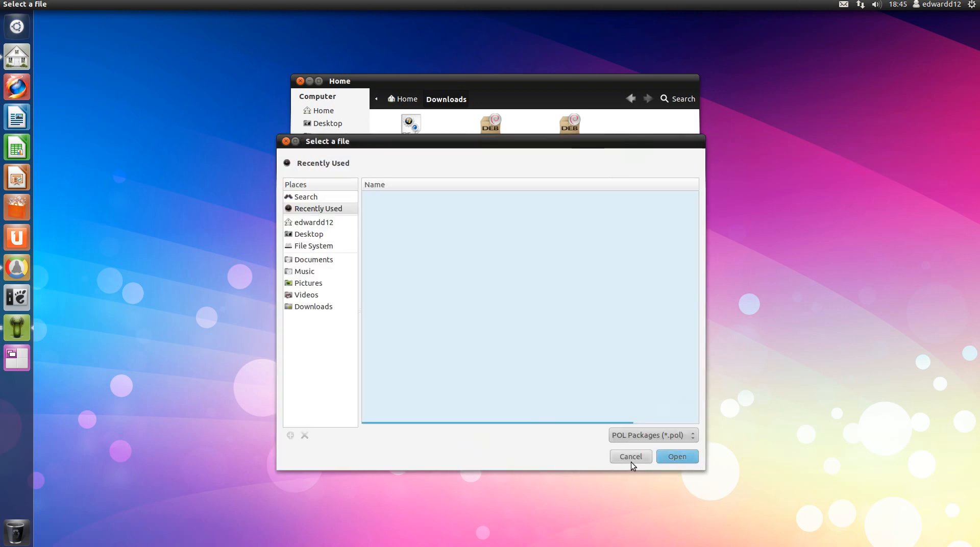
pyautogui.click(624, 461)
pyautogui.click(544, 417)
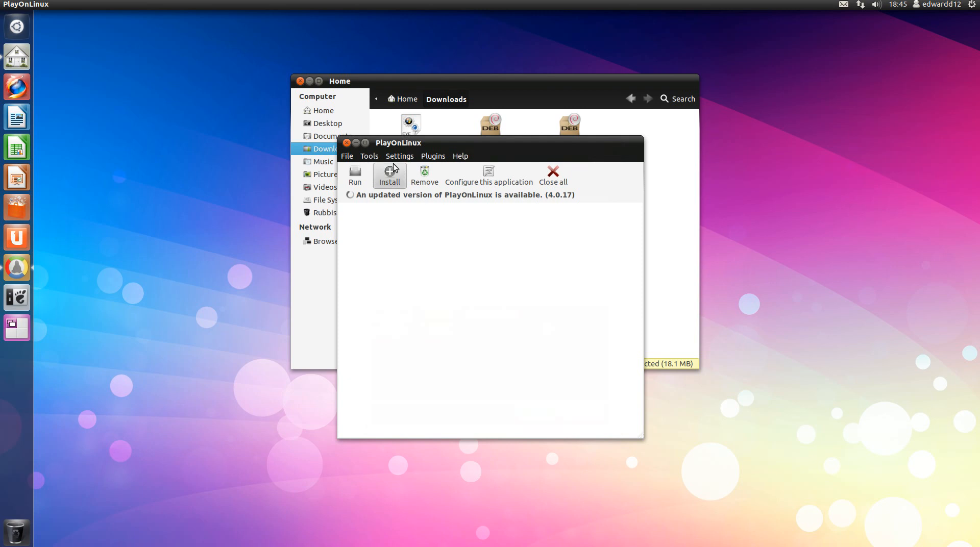
# Pick Internet Explorer 7 from the Internet category and begin its setup, fetching Wine 1.3.6
pyautogui.click(365, 157)
pyautogui.moveTo(347, 156)
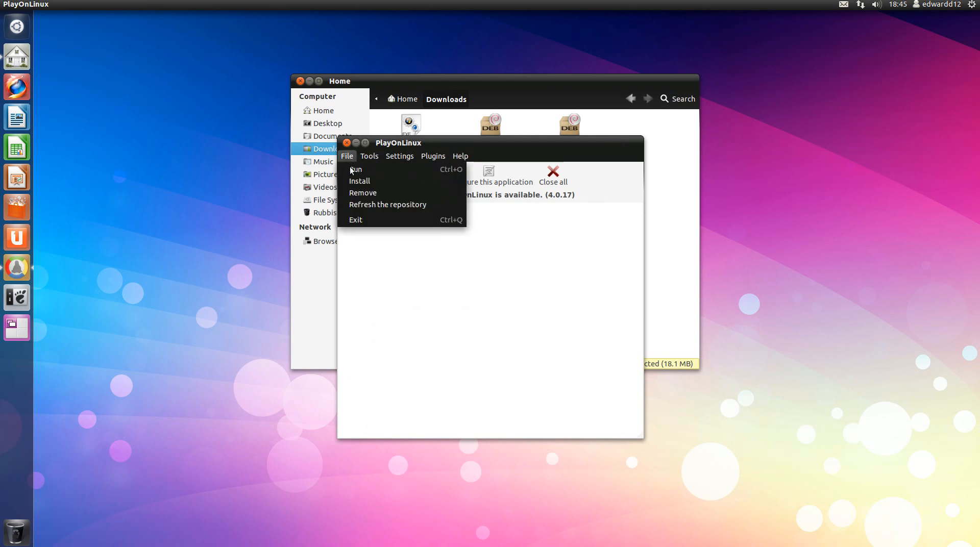
pyautogui.click(353, 177)
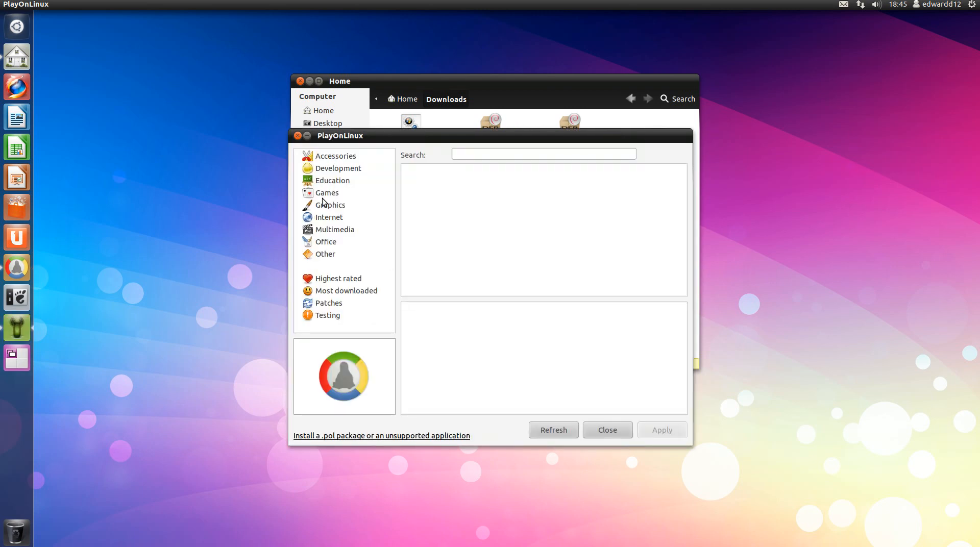
pyautogui.click(324, 216)
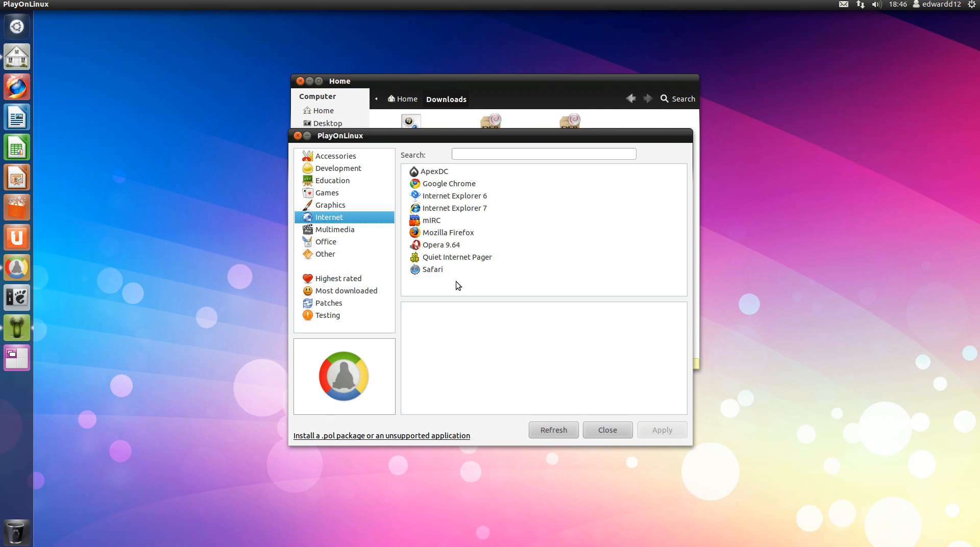
pyautogui.click(438, 209)
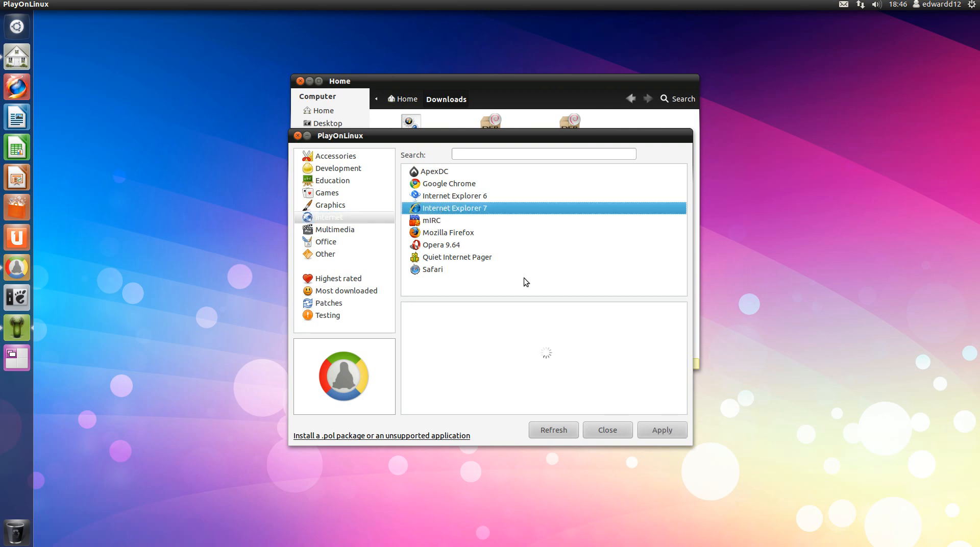
pyautogui.click(641, 429)
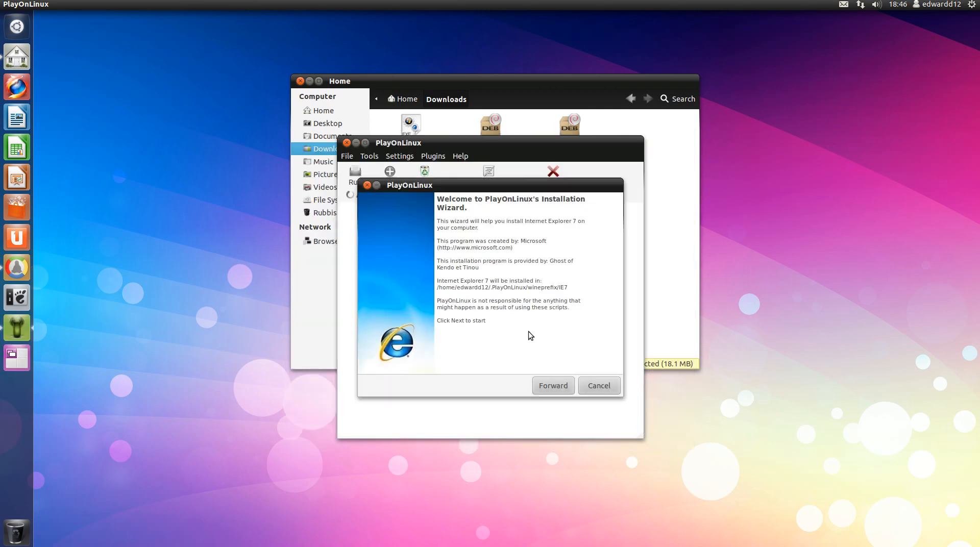
pyautogui.click(550, 385)
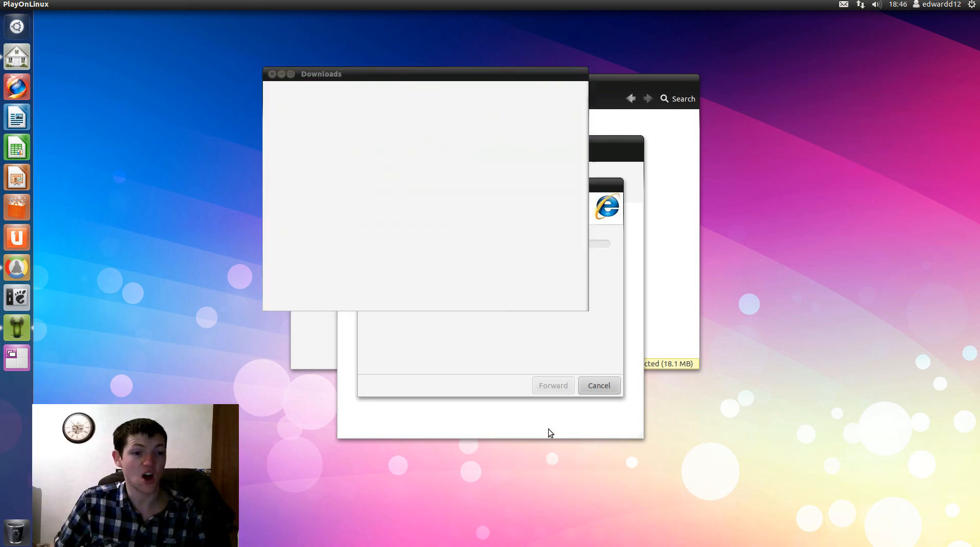
# Shift the Dream Studio VM window up and left and stretch it larger while the Wine prefix is created
pyautogui.moveTo(485, 49); pyautogui.dragTo(441, 40)
pyautogui.moveTo(544, 313); pyautogui.dragTo(850, 501)
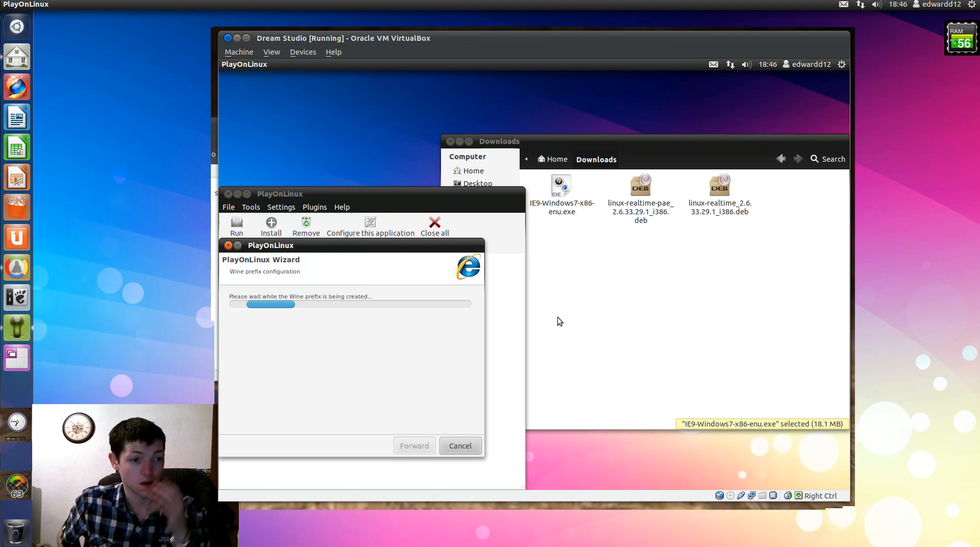
pyautogui.click(823, 8)
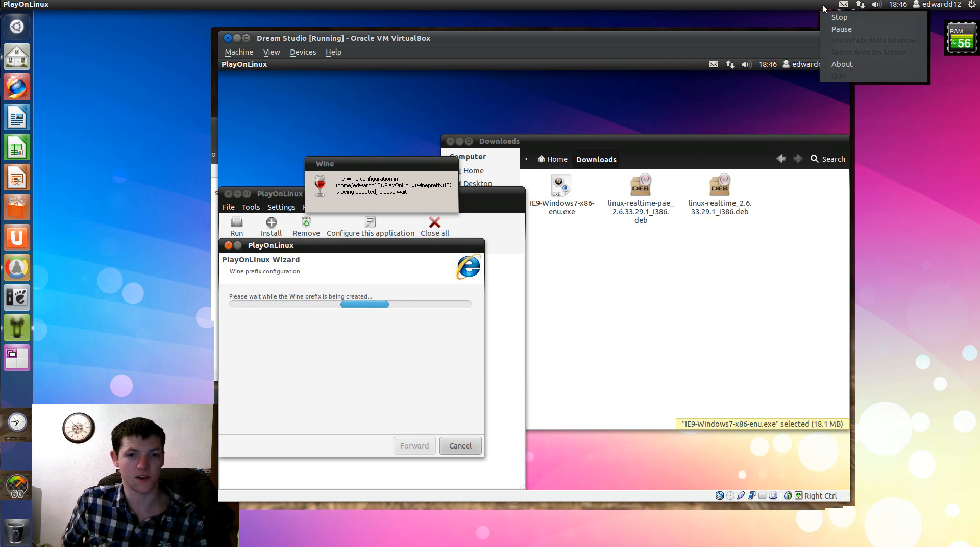